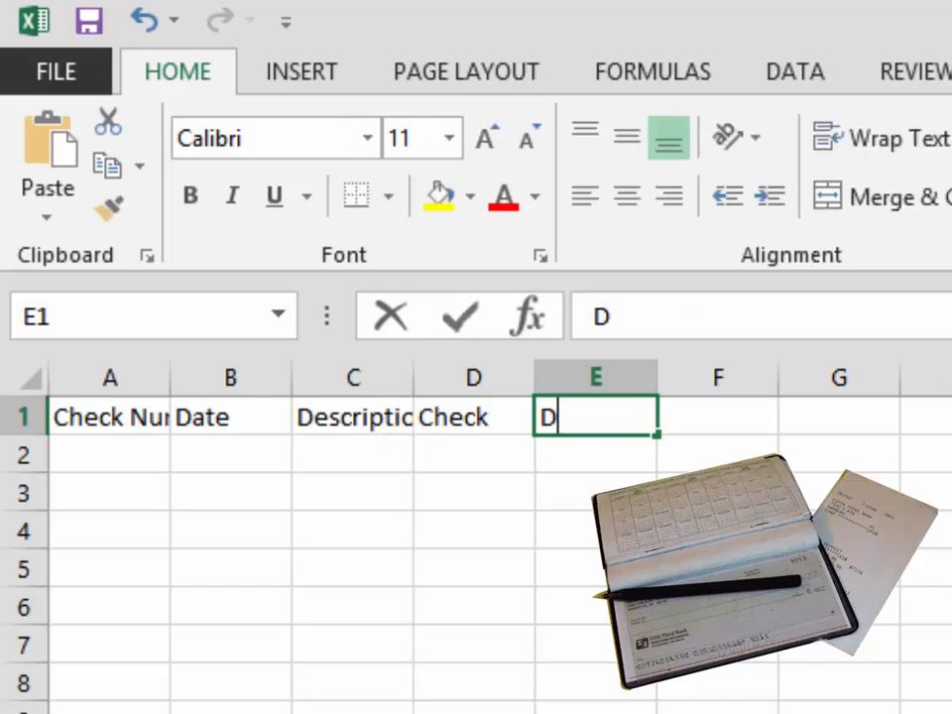
- Complete the headers with Deposit in E1 and Balance in F1, and make all of row 1 bold
{"action": "key", "text": "Tab"}
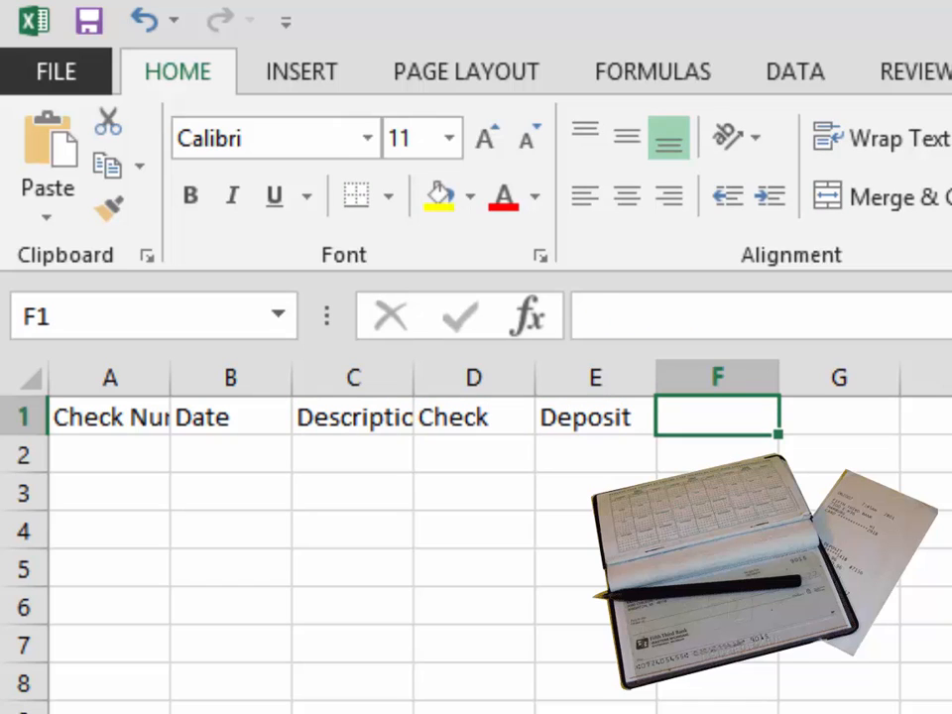
{"action": "type", "text": "Balance"}
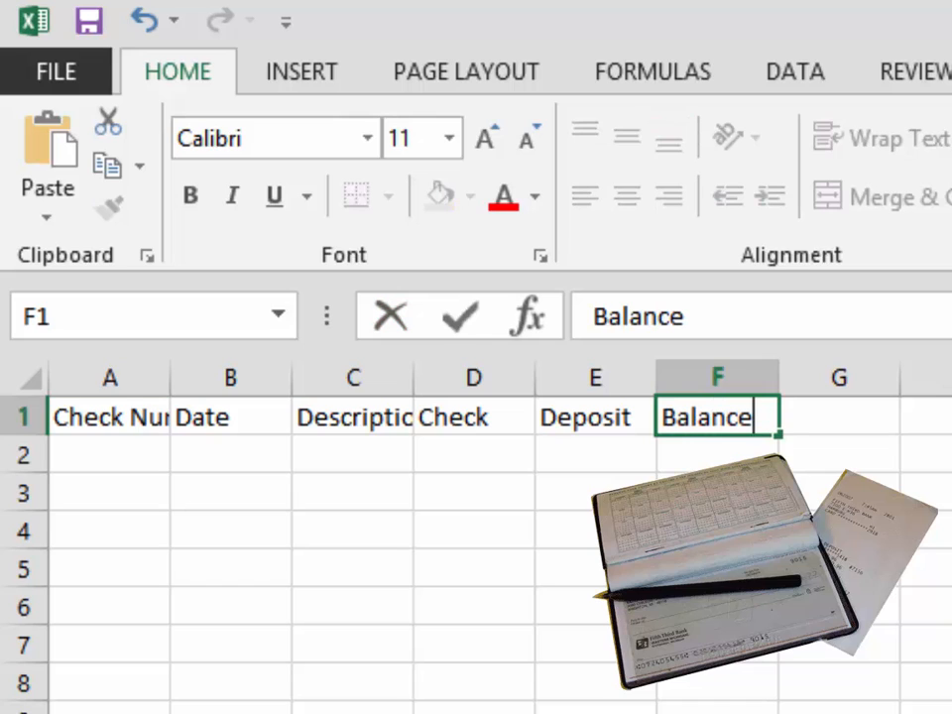
{"action": "left_click", "coordinate": [23, 417]}
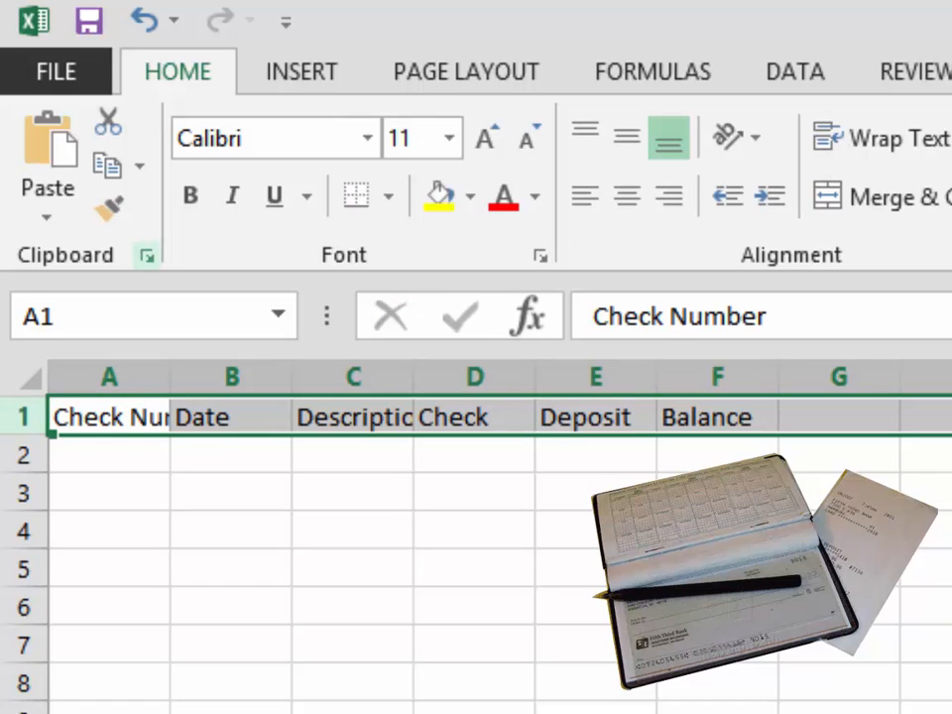
{"action": "key", "text": "ctrl+b"}
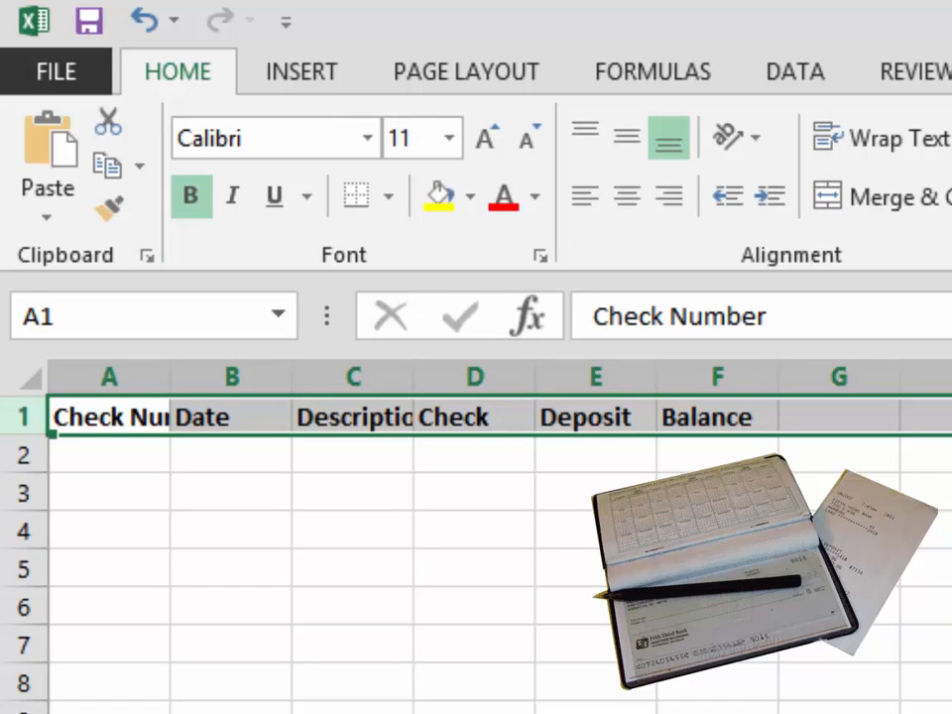
- Autofit column A to the Check Number header and widen the Description column to about three times its width
{"action": "double_click", "coordinate": [169, 377]}
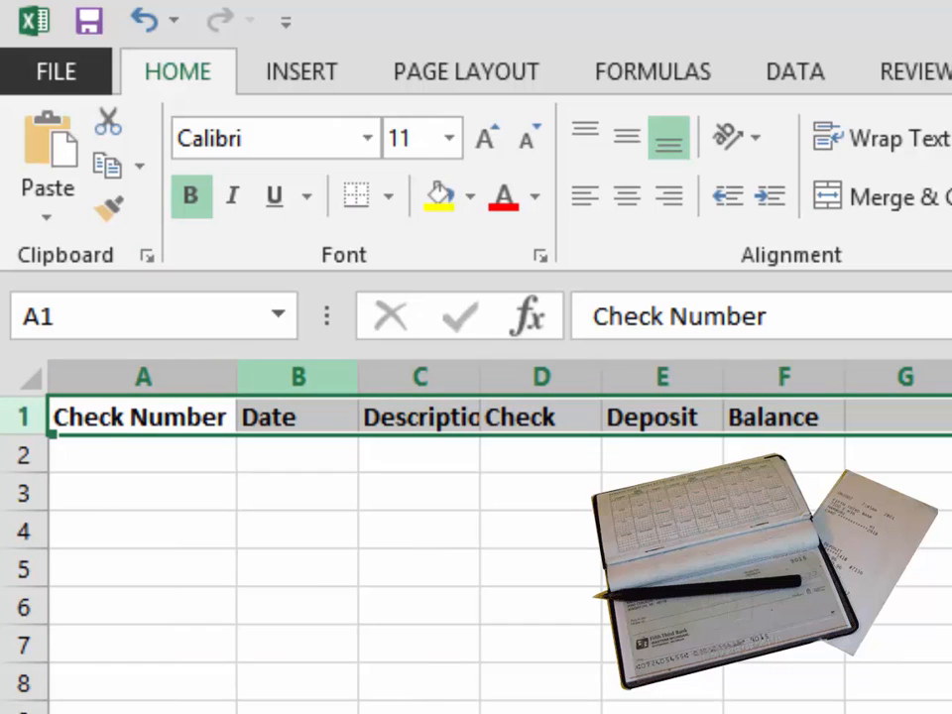
{"action": "left_click", "coordinate": [420, 377]}
{"action": "left_click_drag", "start_coordinate": [480, 376], "coordinate": [723, 376]}
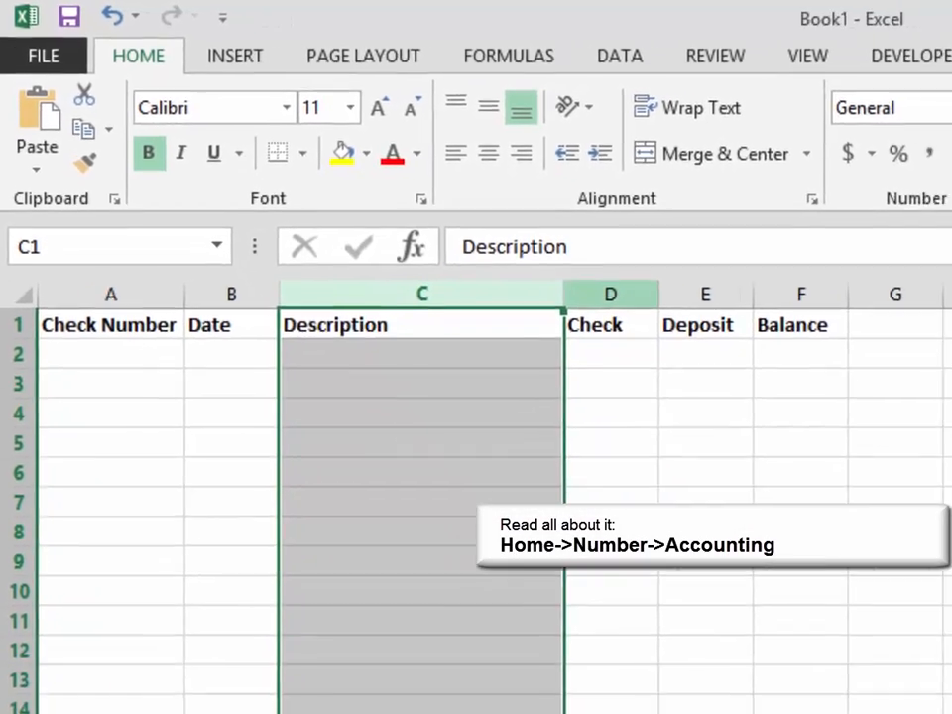
- Apply the Accounting number format to the Check, Deposit and Balance columns (D to F)
{"action": "left_click_drag", "start_coordinate": [783, 377], "coordinate": [904, 376]}
{"action": "left_click_drag", "start_coordinate": [625, 245], "coordinate": [694, 245]}
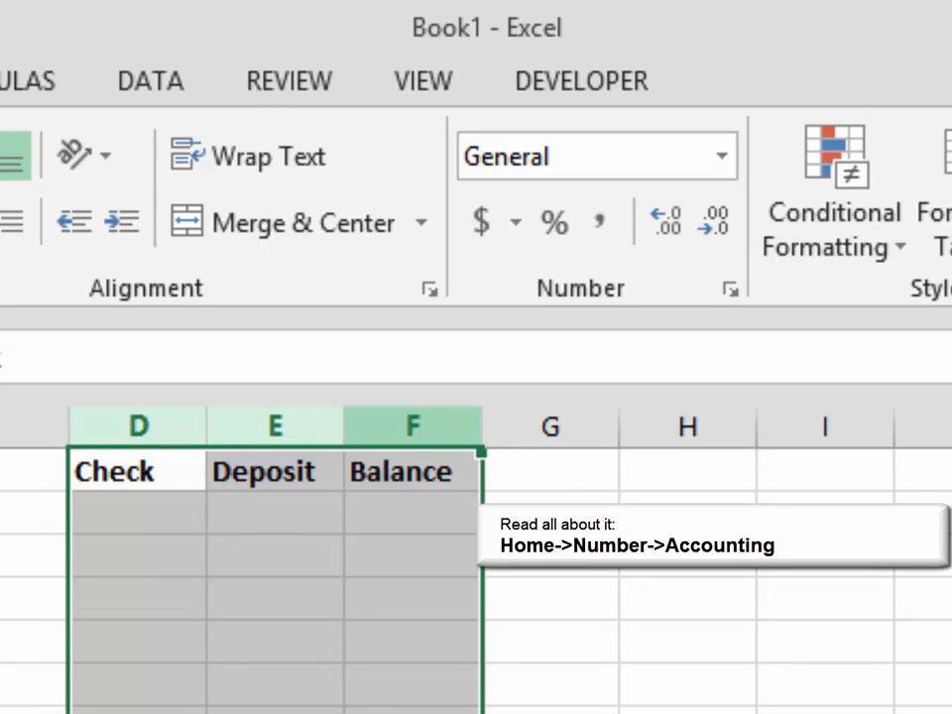
{"action": "left_click", "coordinate": [480, 221]}
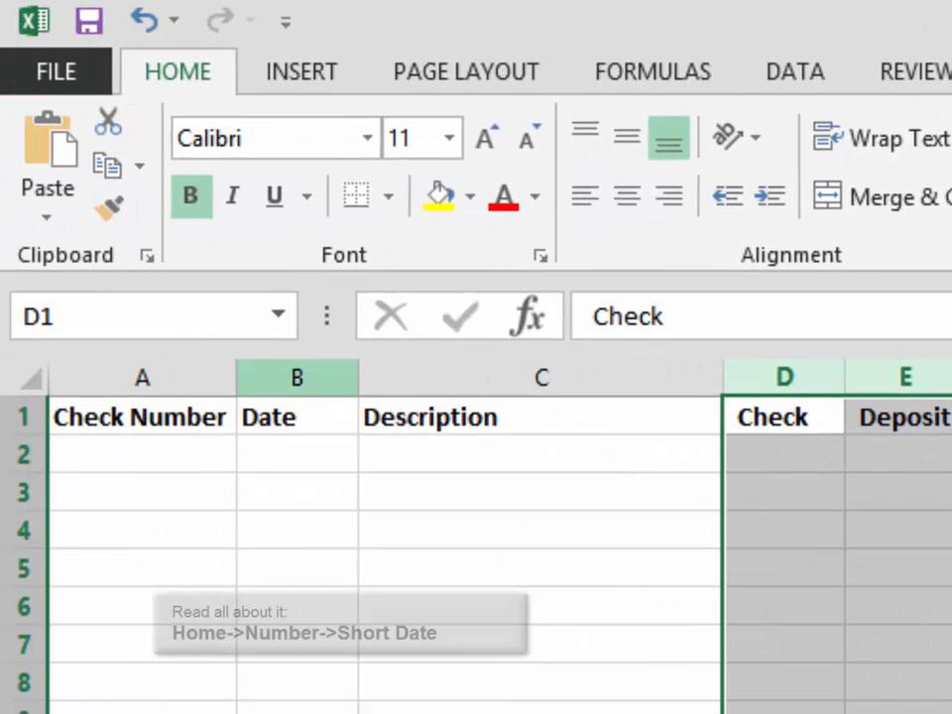
- Format the Date column (B) as Short Date
{"action": "left_click", "coordinate": [296, 377]}
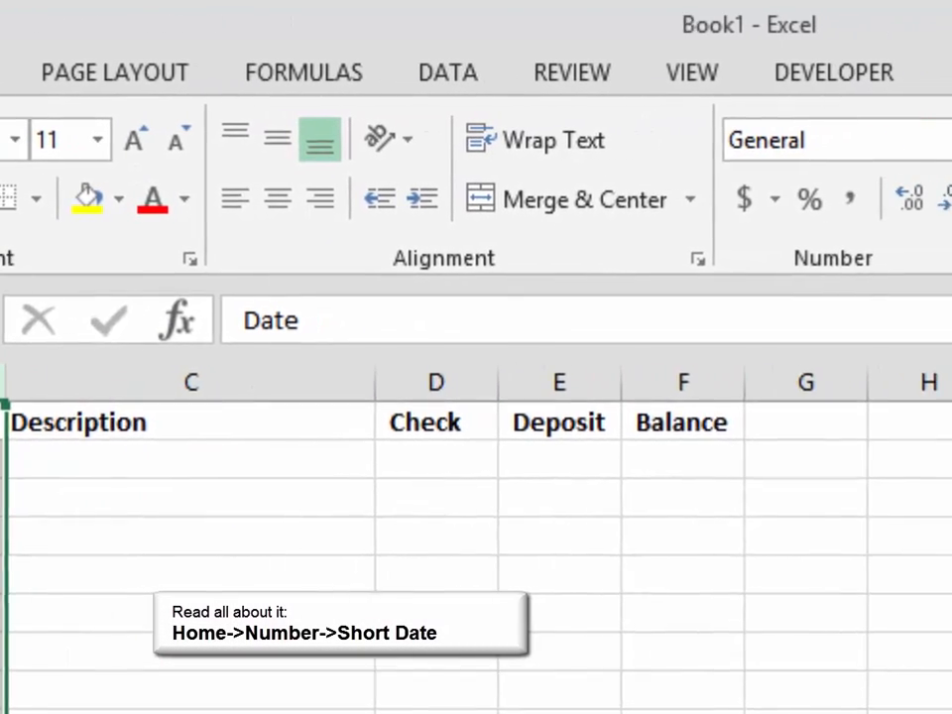
{"action": "left_click", "coordinate": [789, 140]}
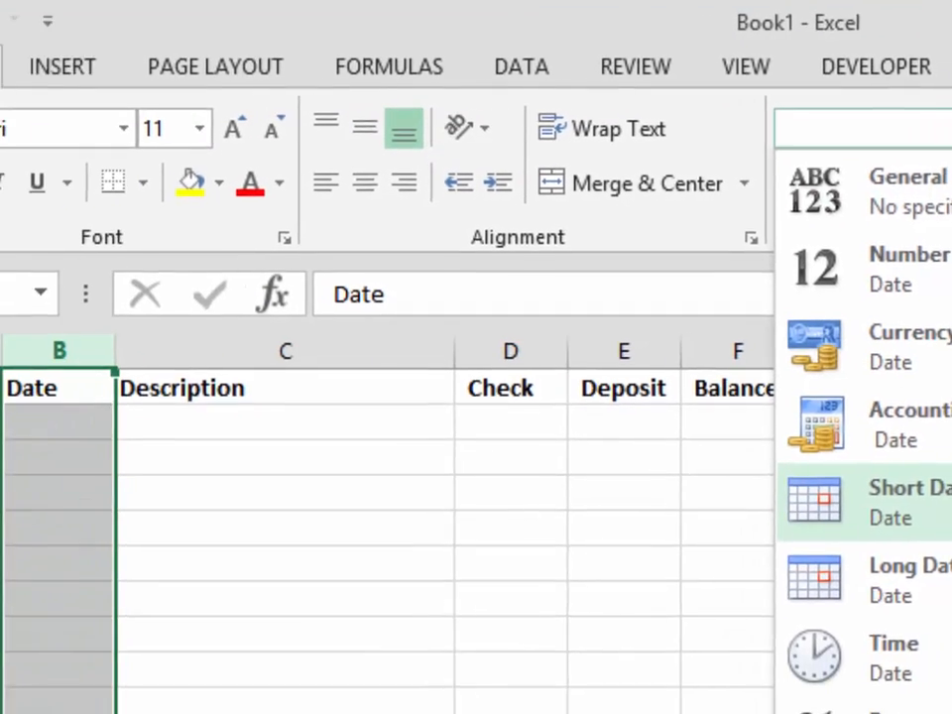
{"action": "left_click", "coordinate": [714, 543]}
- Enter Opening Balance as the description in C2 with a balance of 500 in F2
{"action": "left_click", "coordinate": [470, 395]}
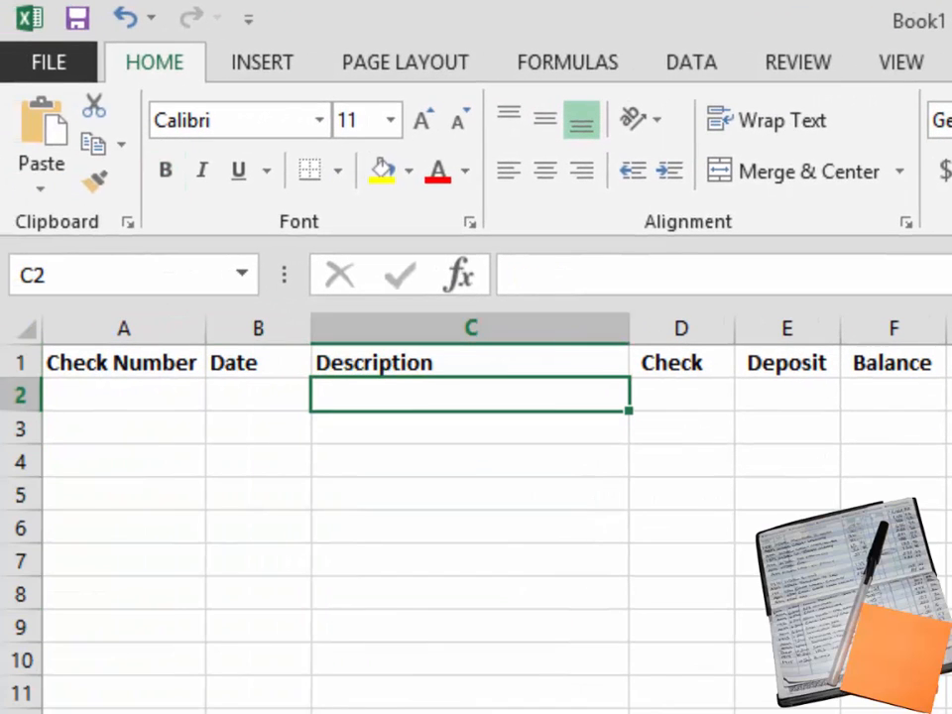
{"action": "type", "text": "Ope"}
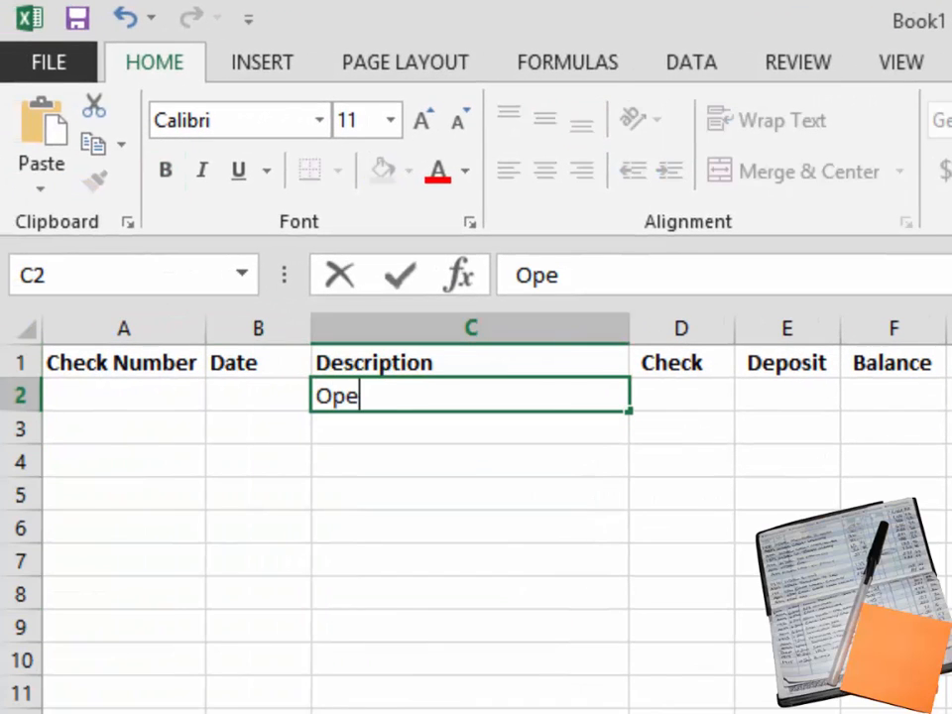
{"action": "type", "text": "ning Ba"}
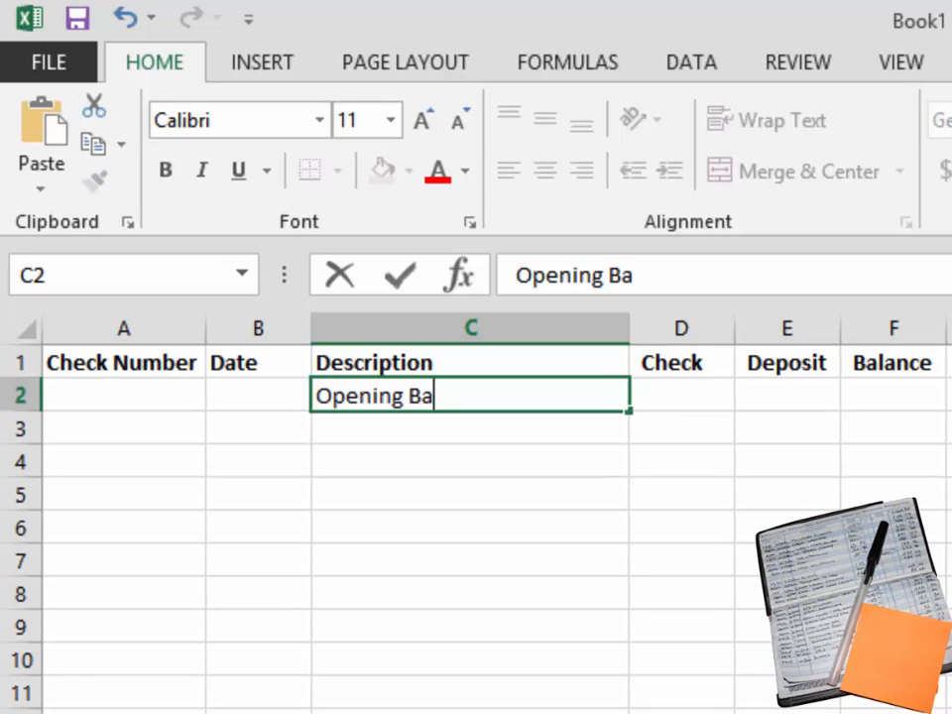
{"action": "type", "text": "lance"}
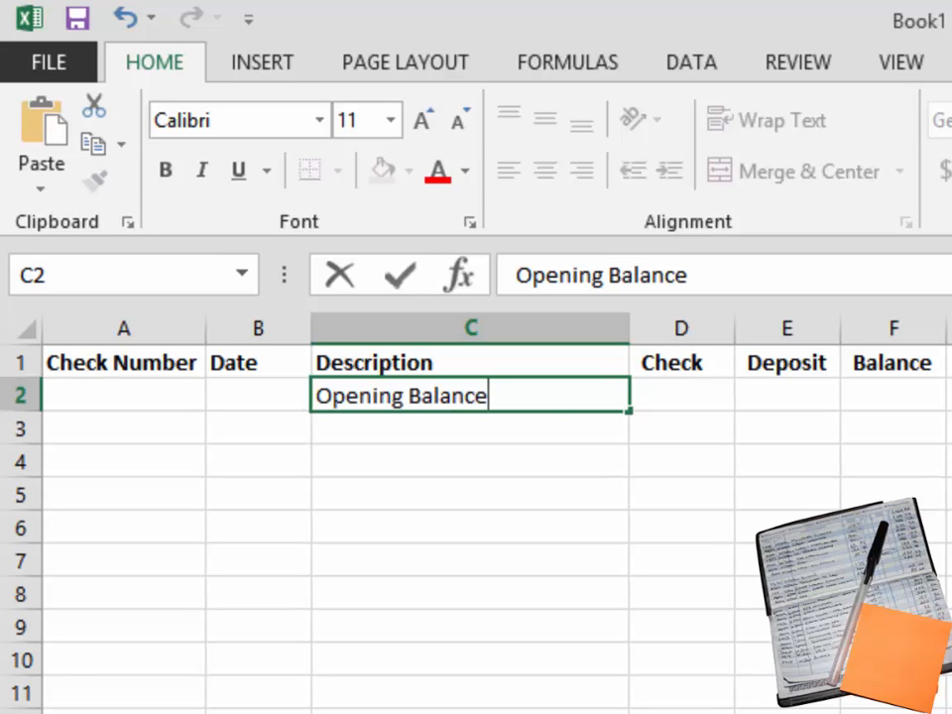
{"action": "key", "text": "Tab"}
{"action": "key", "text": "Tab"}
{"action": "key", "text": "Tab"}
{"action": "type", "text": "500"}
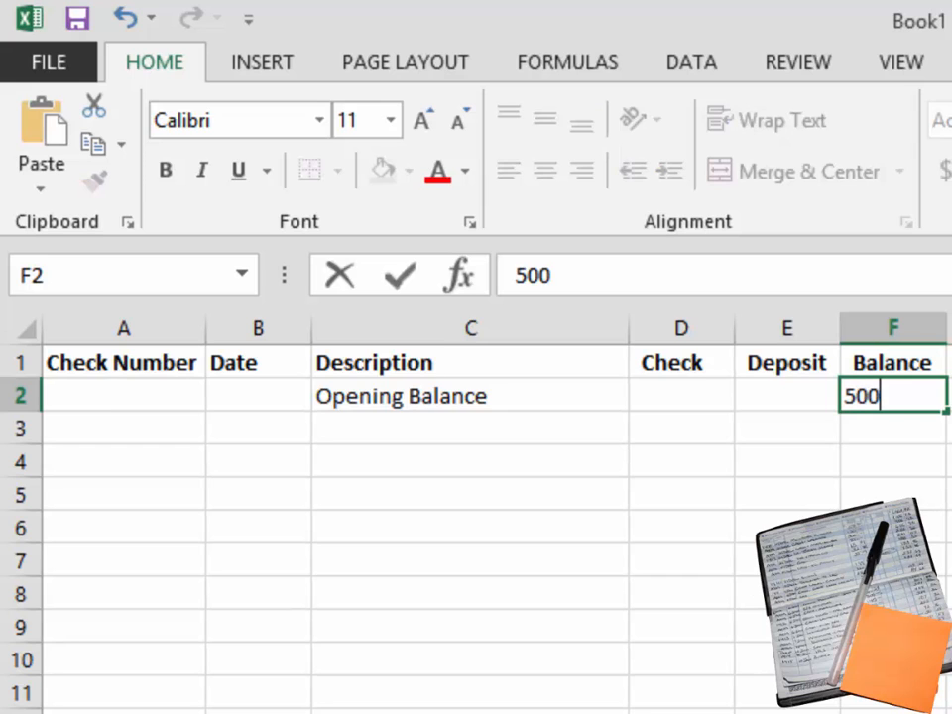
{"action": "key", "text": "Return"}
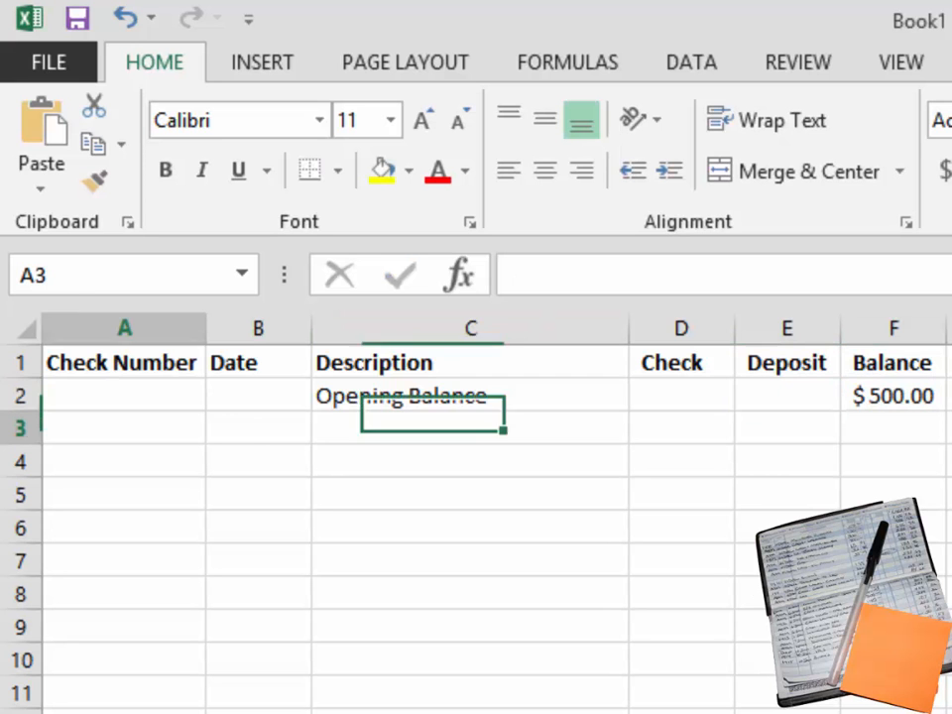
- Record check 100 in row 3, dated 7/1/2015, described as Office Supplies, with a check amount of 78.50
{"action": "type", "text": "100"}
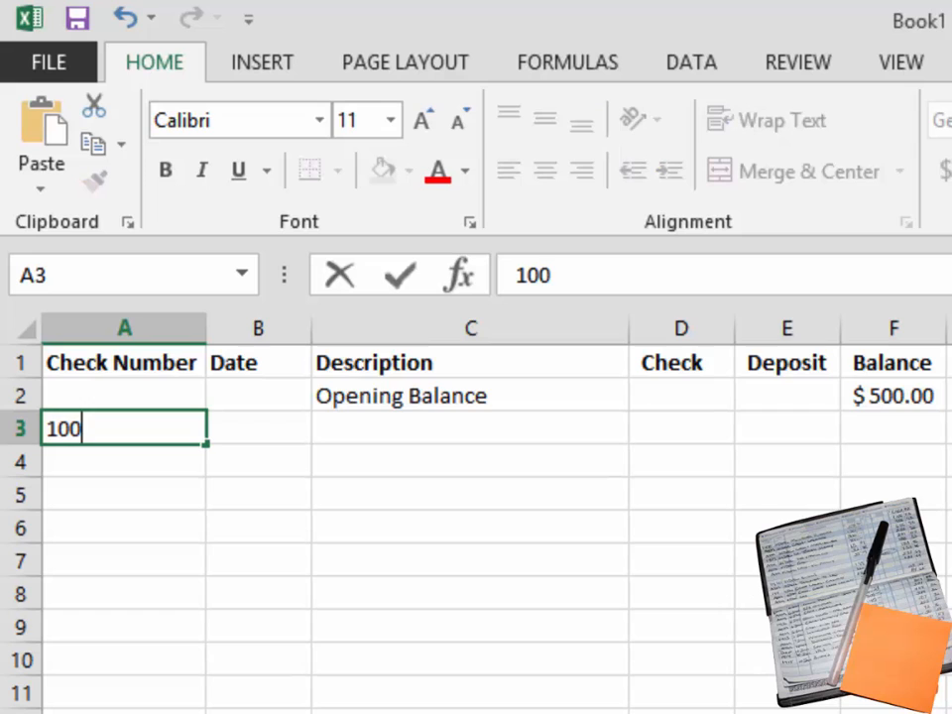
{"action": "key", "text": "Tab"}
{"action": "type", "text": "7"}
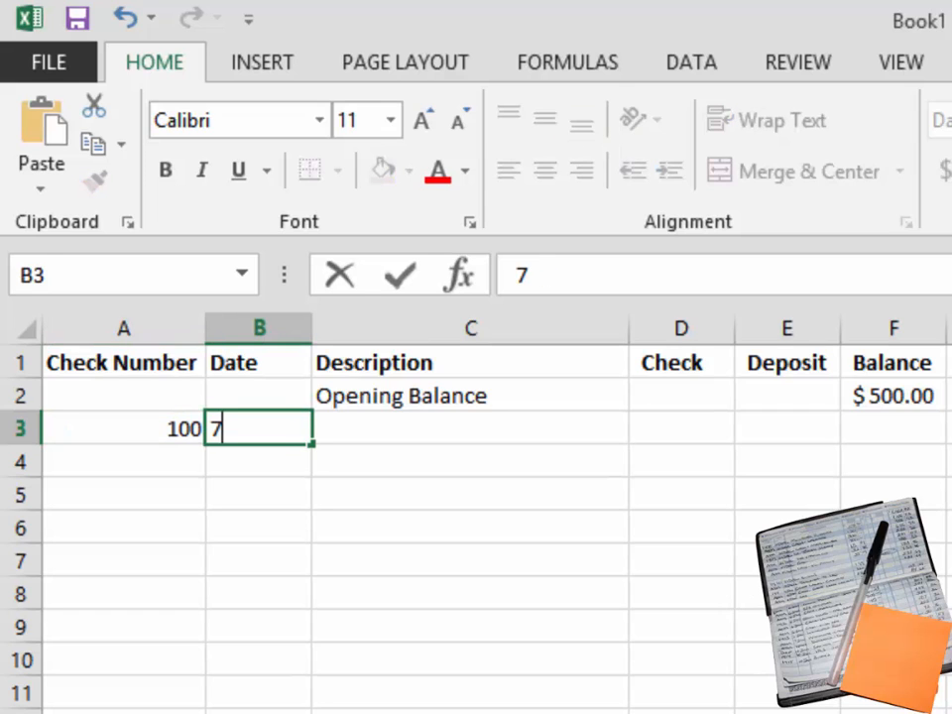
{"action": "type", "text": "/1/2015"}
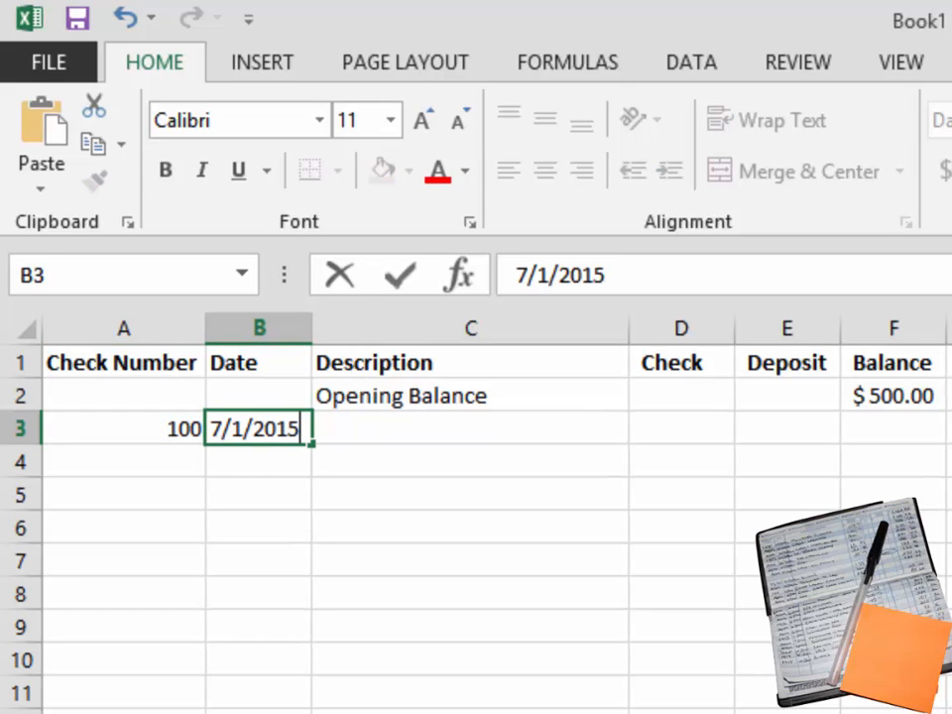
{"action": "key", "text": "Tab"}
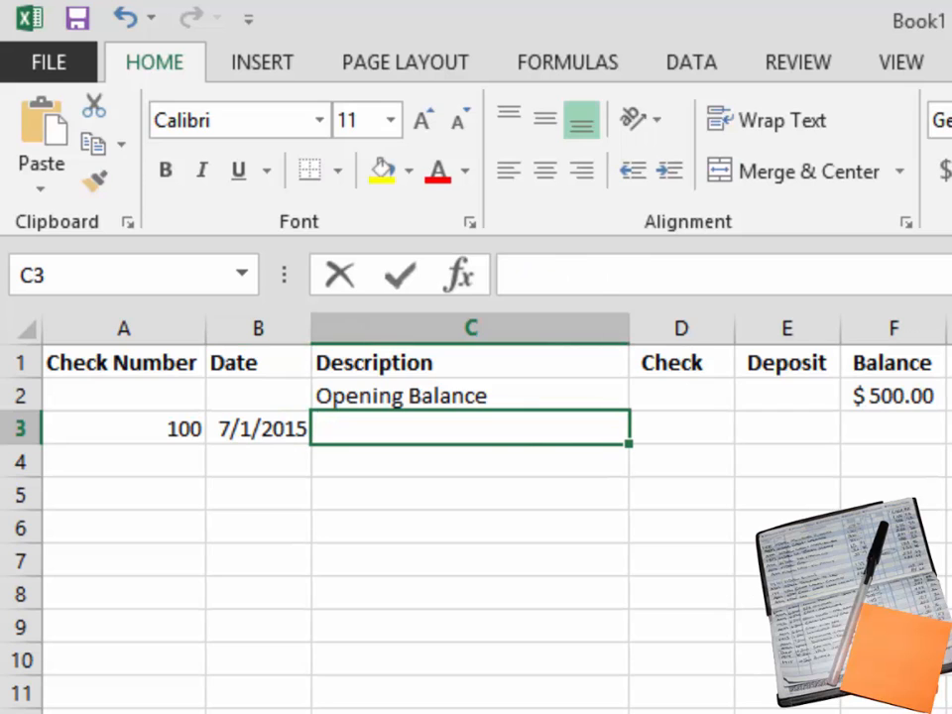
{"action": "type", "text": "Office Supplies"}
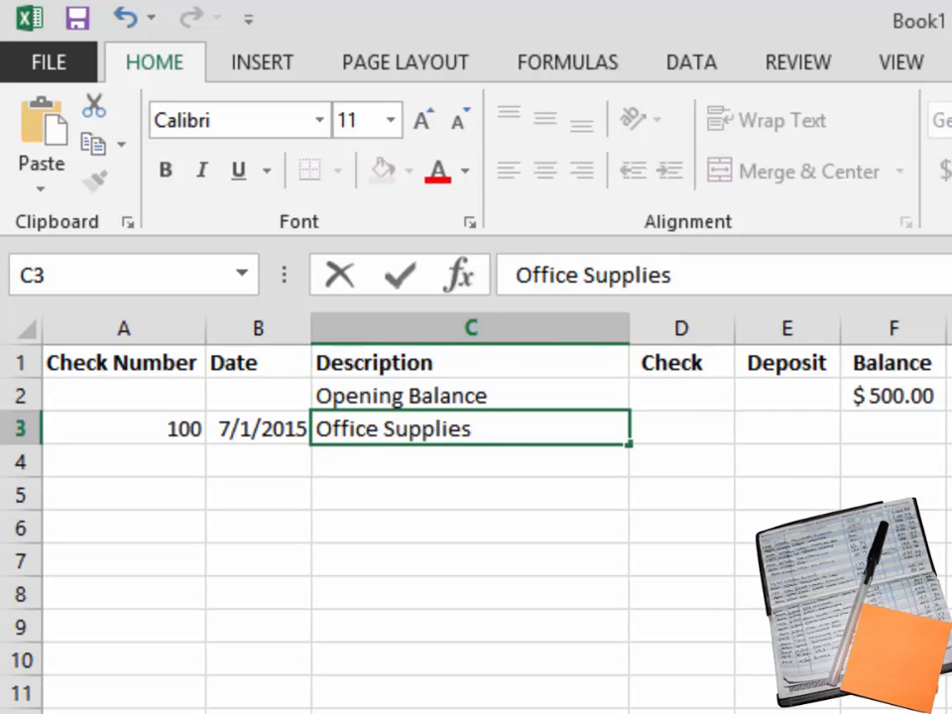
{"action": "key", "text": "Tab"}
{"action": "type", "text": "78"}
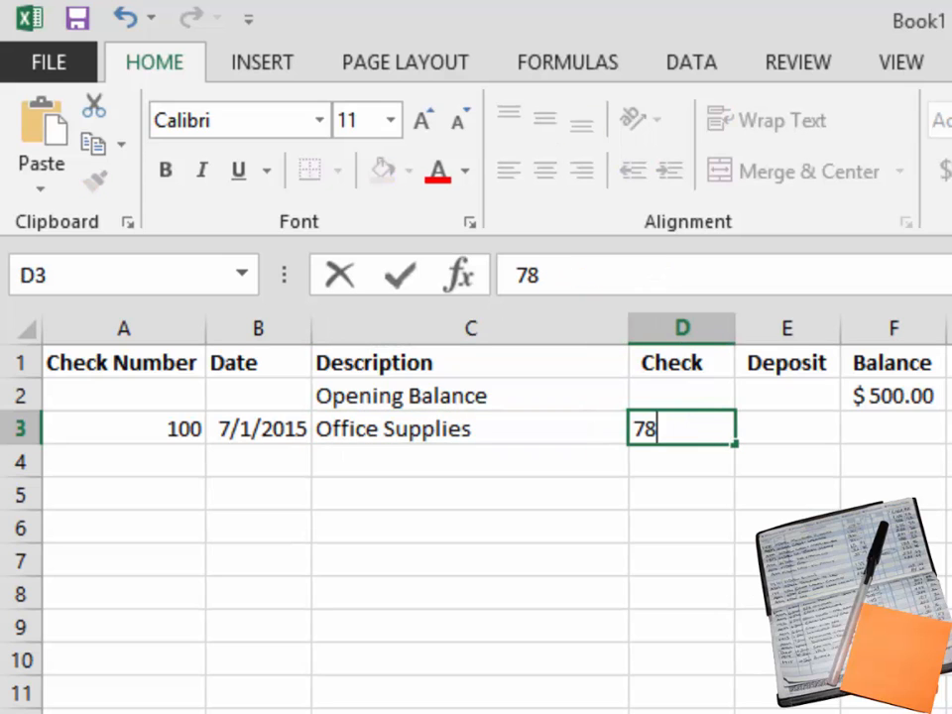
{"action": "type", "text": ".50"}
{"action": "key", "text": "Return"}
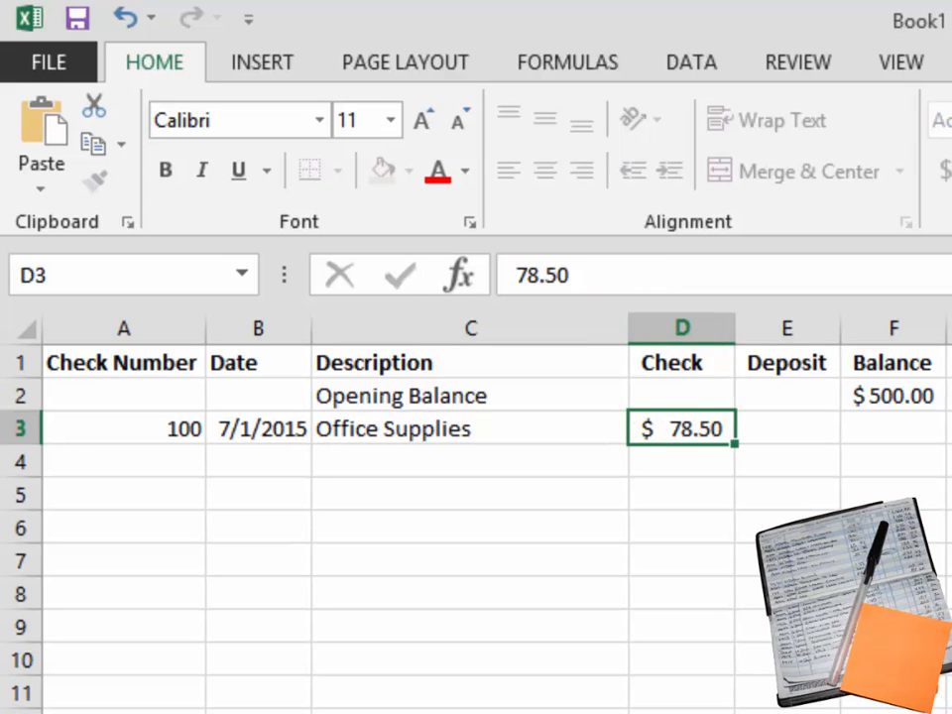
- Record check 101 in row 4, dated 7/2/2015, described as The Phone Store, with a check amount of 180
{"action": "type", "text": "101"}
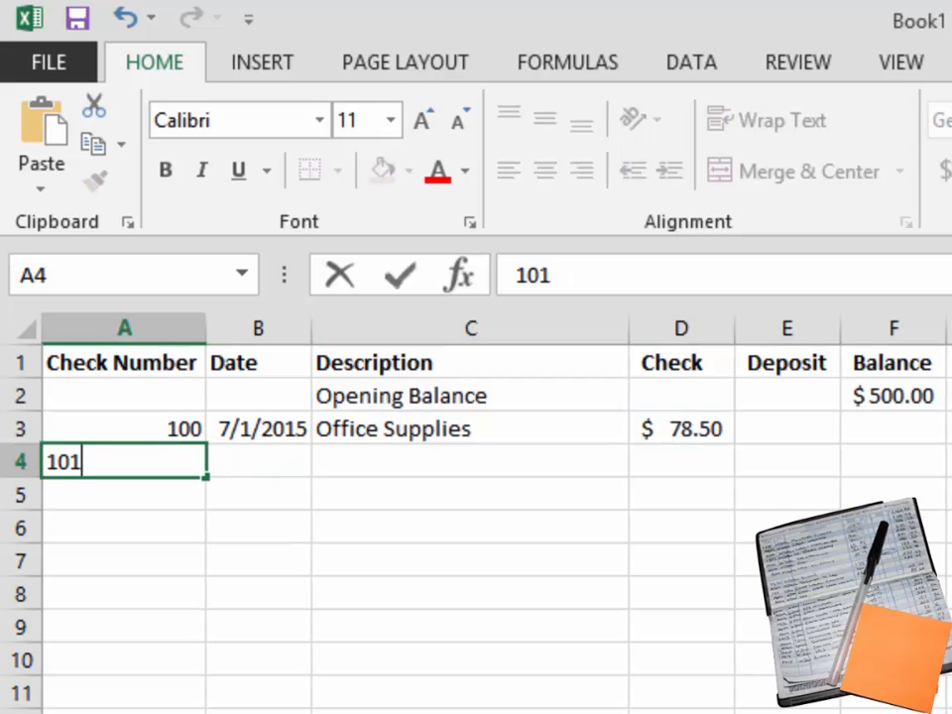
{"action": "key", "text": "Tab"}
{"action": "type", "text": "7/"}
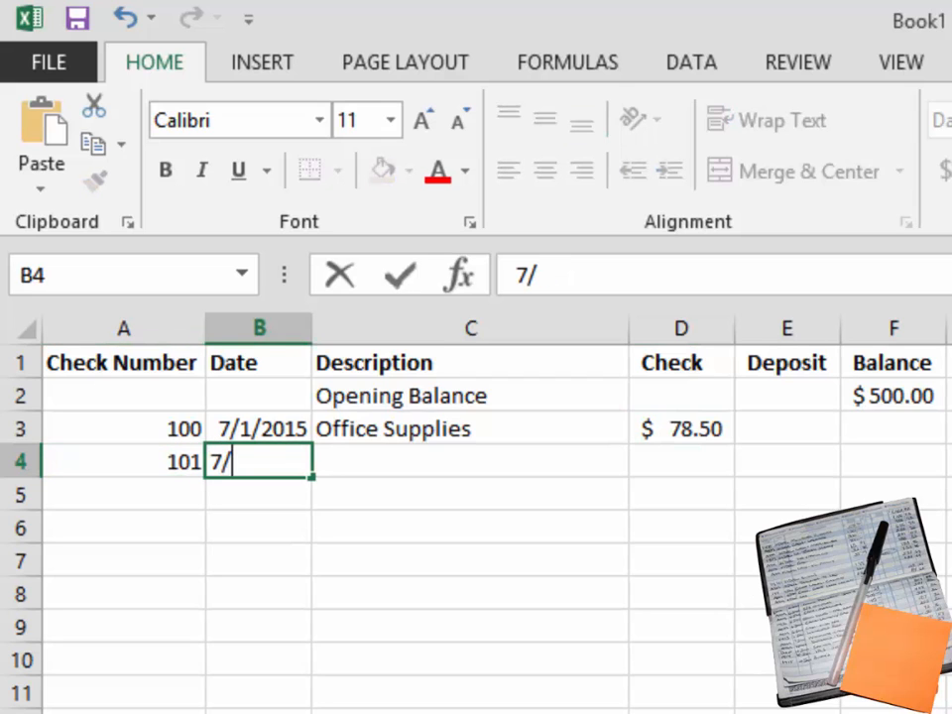
{"action": "type", "text": "2/2015"}
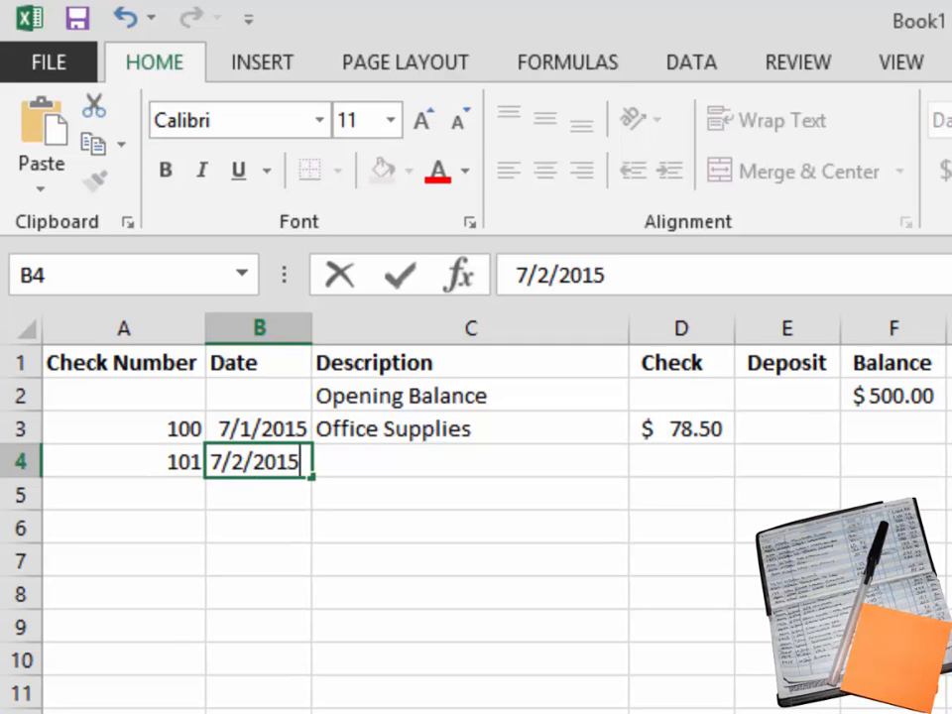
{"action": "key", "text": "Tab"}
{"action": "type", "text": "The "}
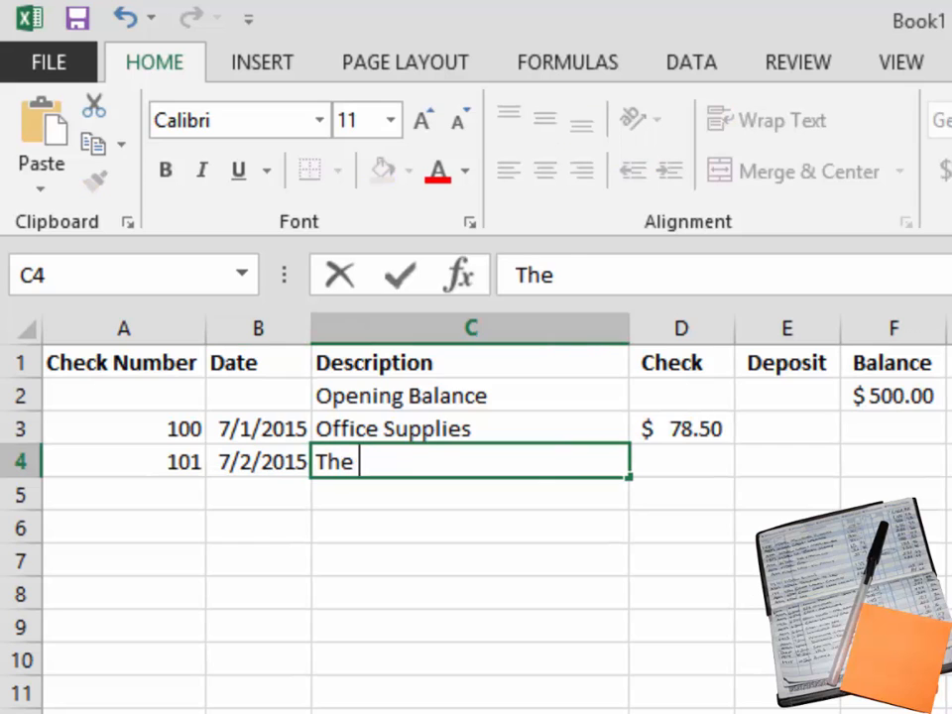
{"action": "type", "text": "Phone"}
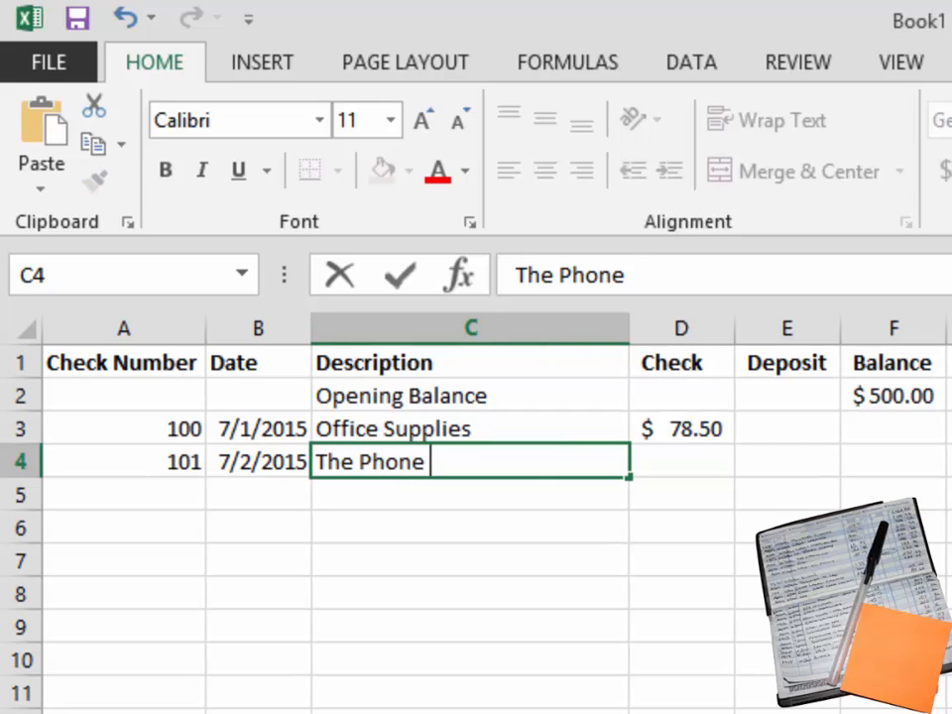
{"action": "type", "text": " Store"}
{"action": "key", "text": "ctrl+Return"}
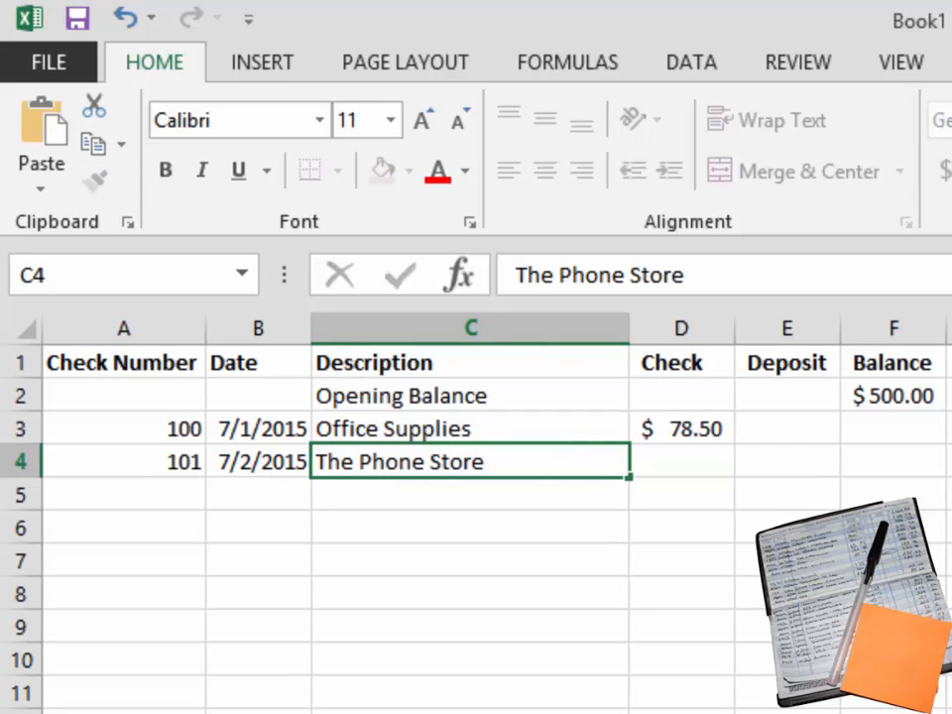
{"action": "key", "text": "Tab"}
{"action": "type", "text": "180"}
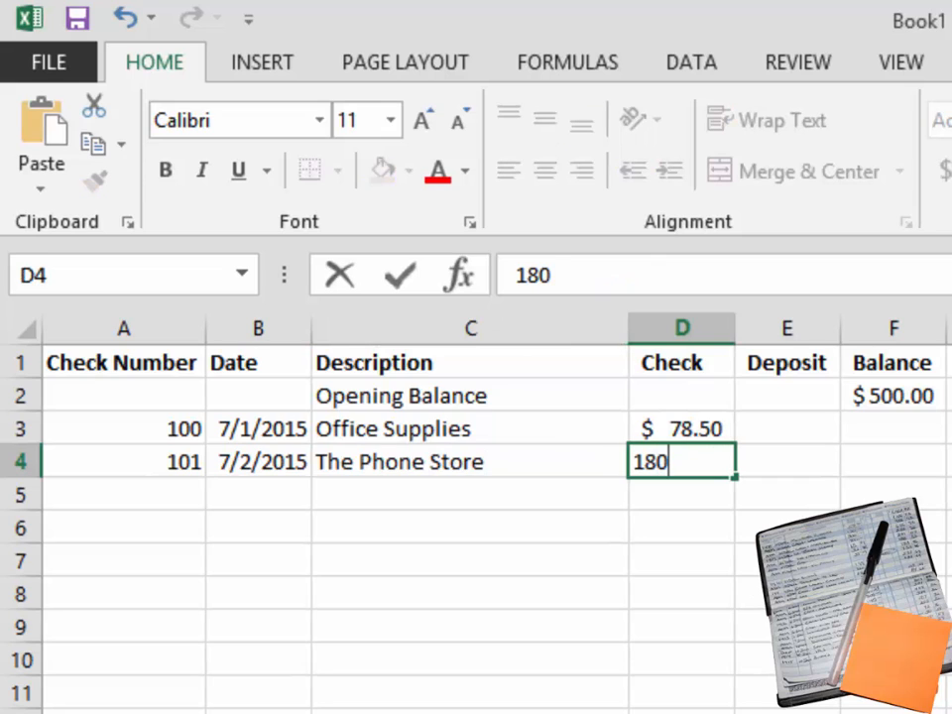
{"action": "key", "text": "Return"}
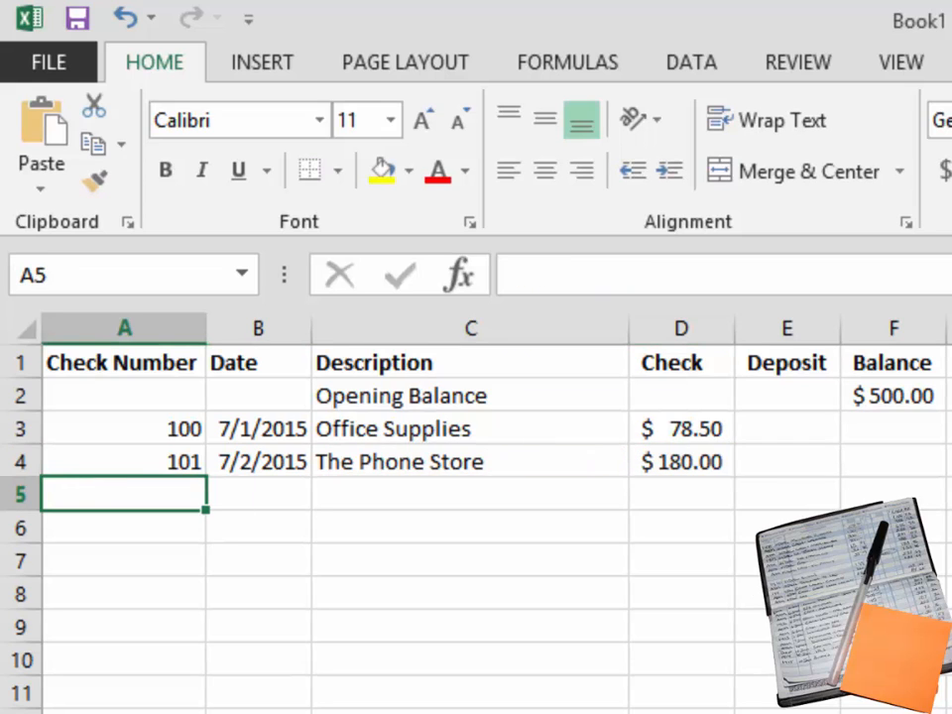
- Record check 102 in row 5, dated 7/3/2015, described as The Electric Co, with a check amount of 160
{"action": "type", "text": "102"}
{"action": "key", "text": "Tab"}
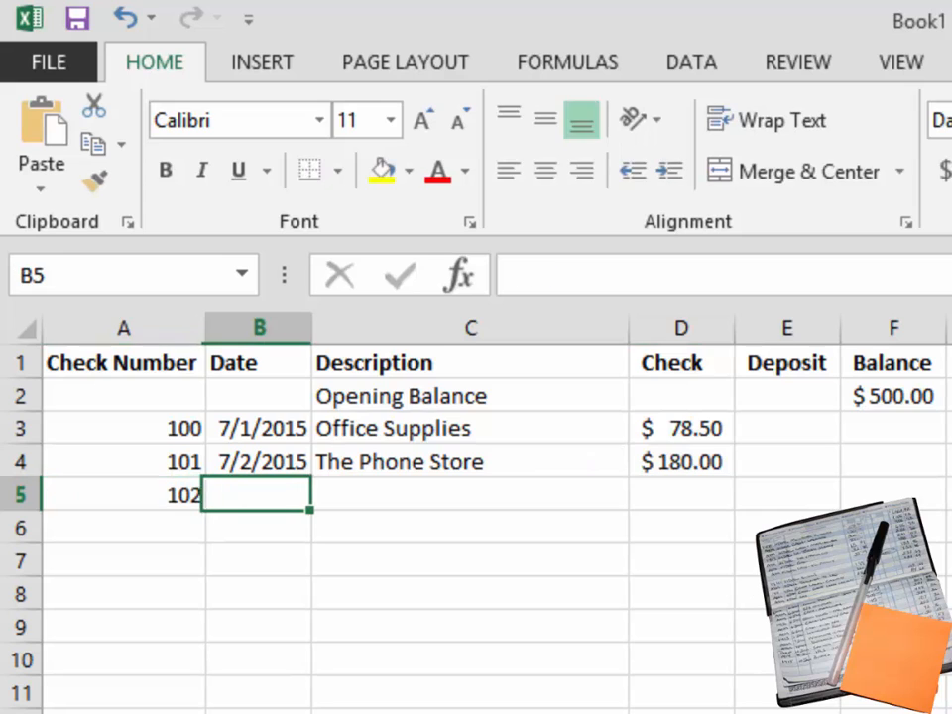
{"action": "type", "text": "7/3/"}
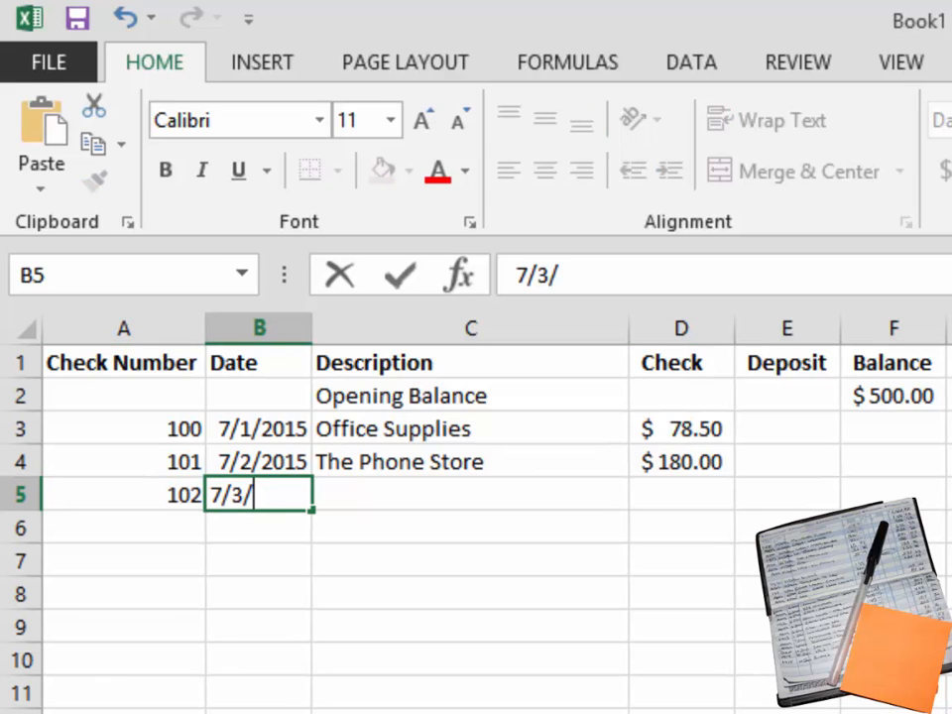
{"action": "type", "text": "2015"}
{"action": "key", "text": "Tab"}
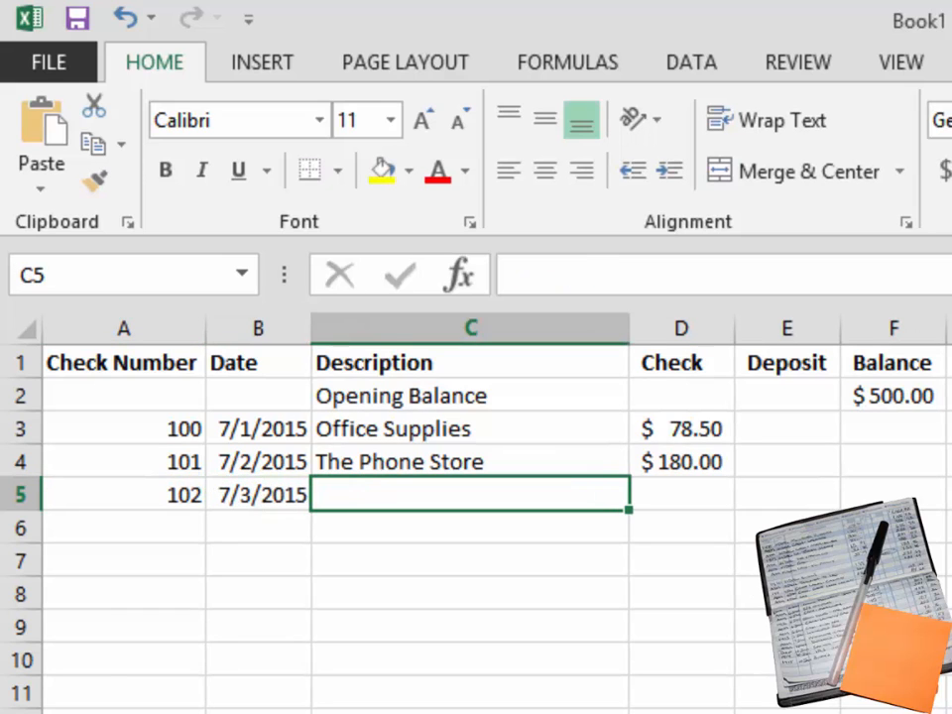
{"action": "type", "text": "T"}
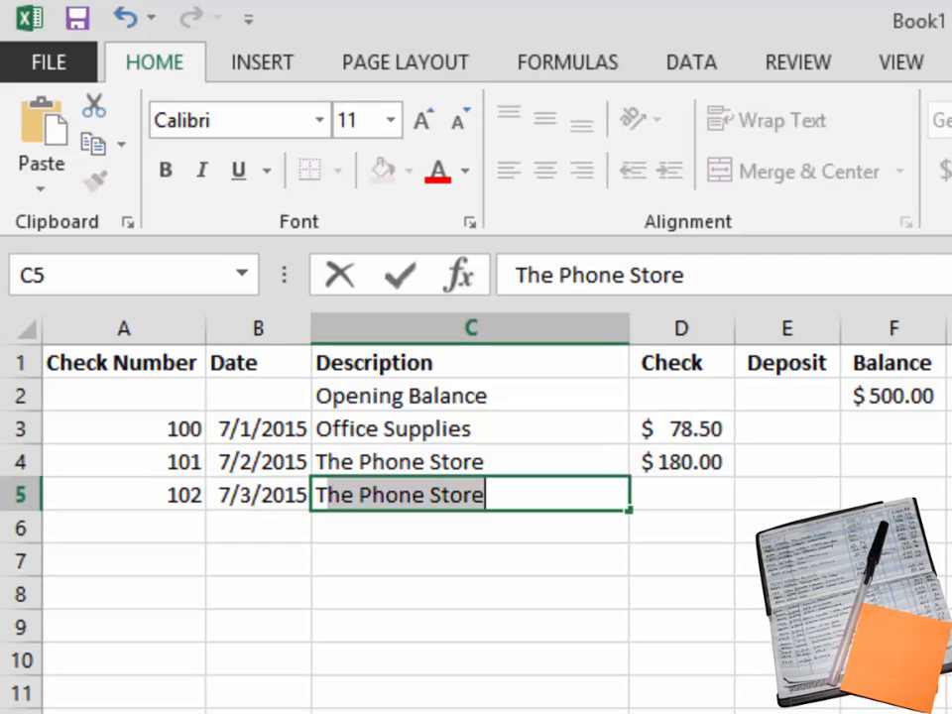
{"action": "type", "text": "he "}
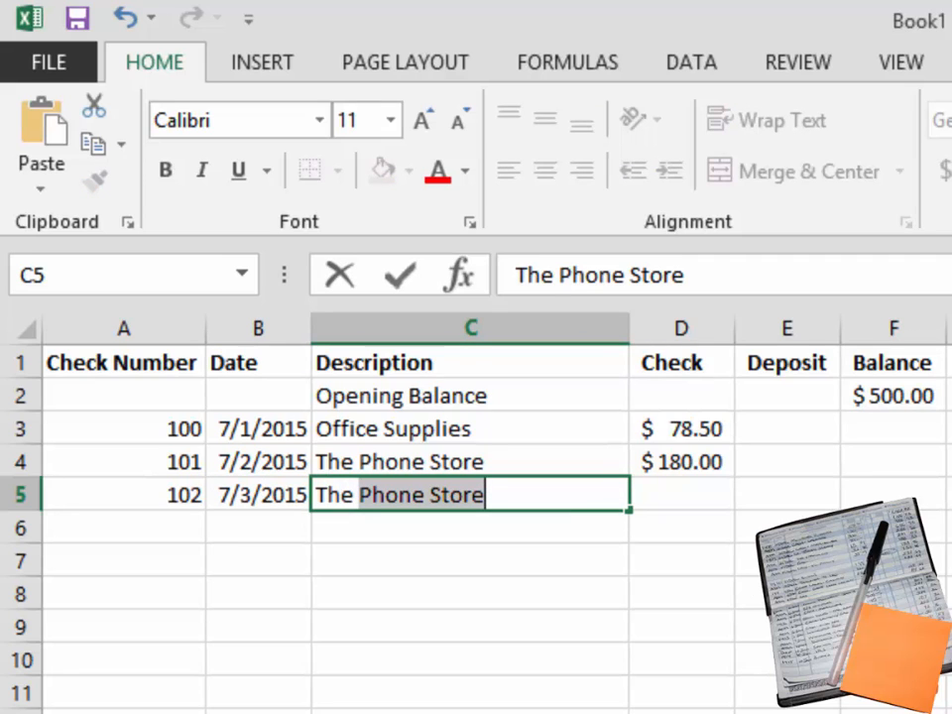
{"action": "type", "text": "Electric"}
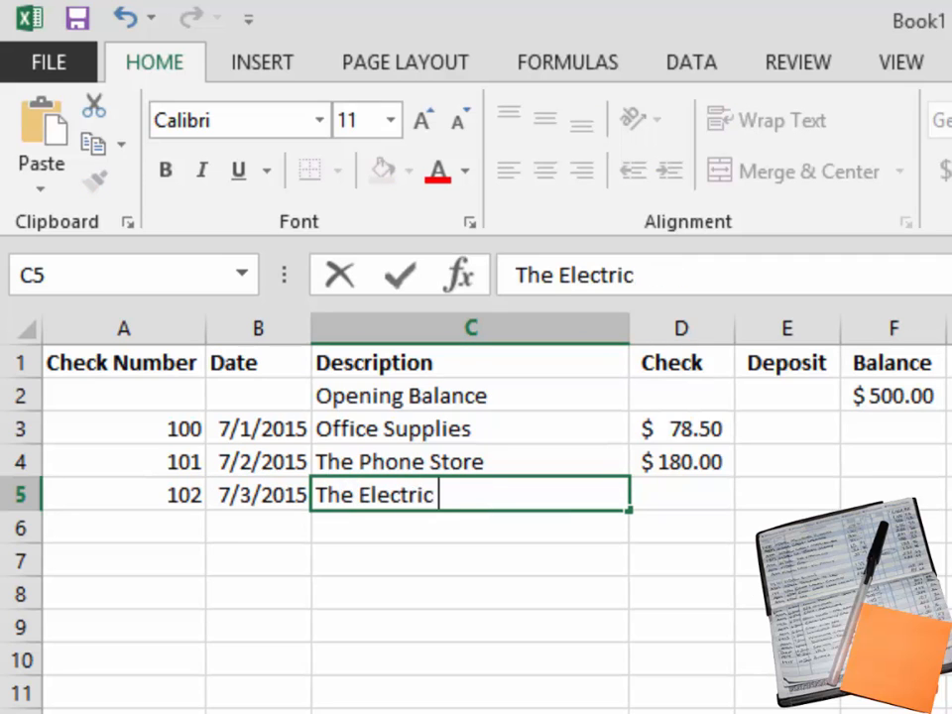
{"action": "type", "text": " Co"}
{"action": "key", "text": "Tab"}
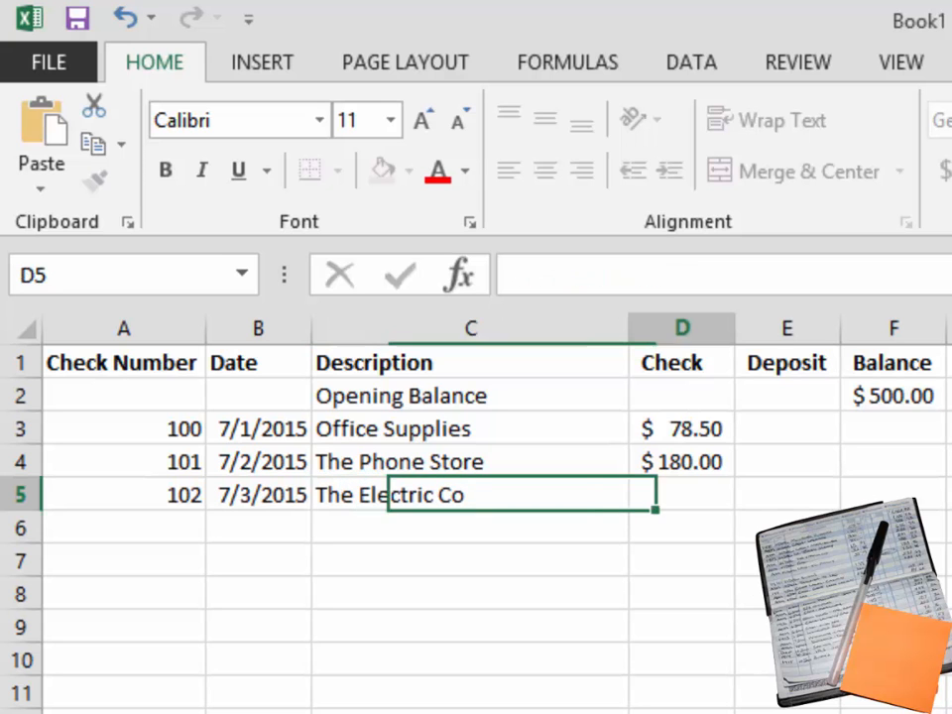
{"action": "type", "text": "160"}
{"action": "key", "text": "ctrl+Return"}
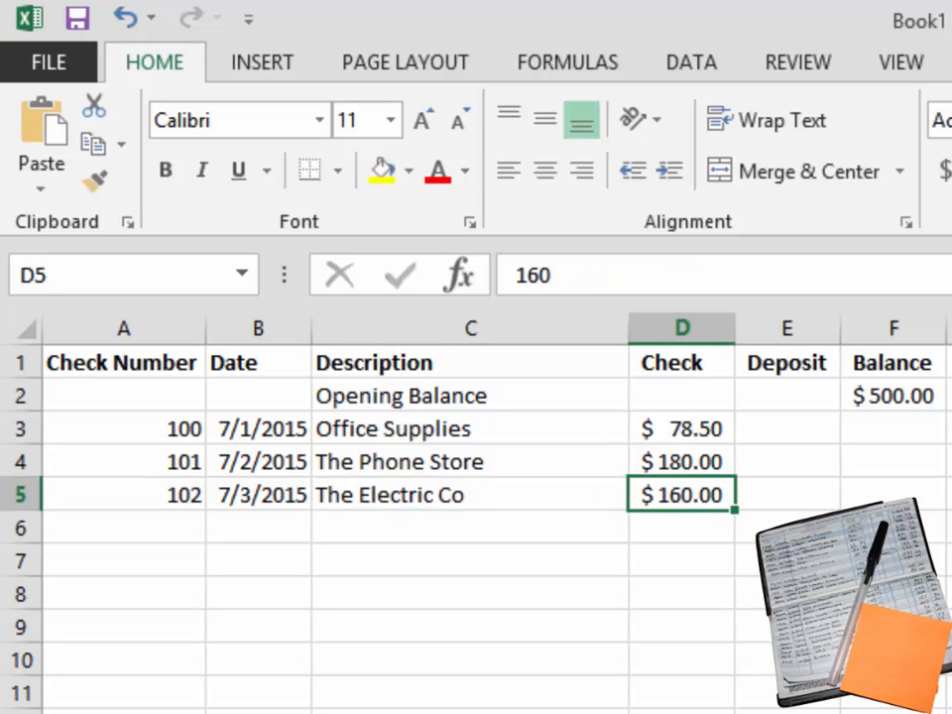
- Enter the running balance formula =F2-D3+E3 in F3 for the Office Supplies row
{"action": "left_click", "coordinate": [893, 428]}
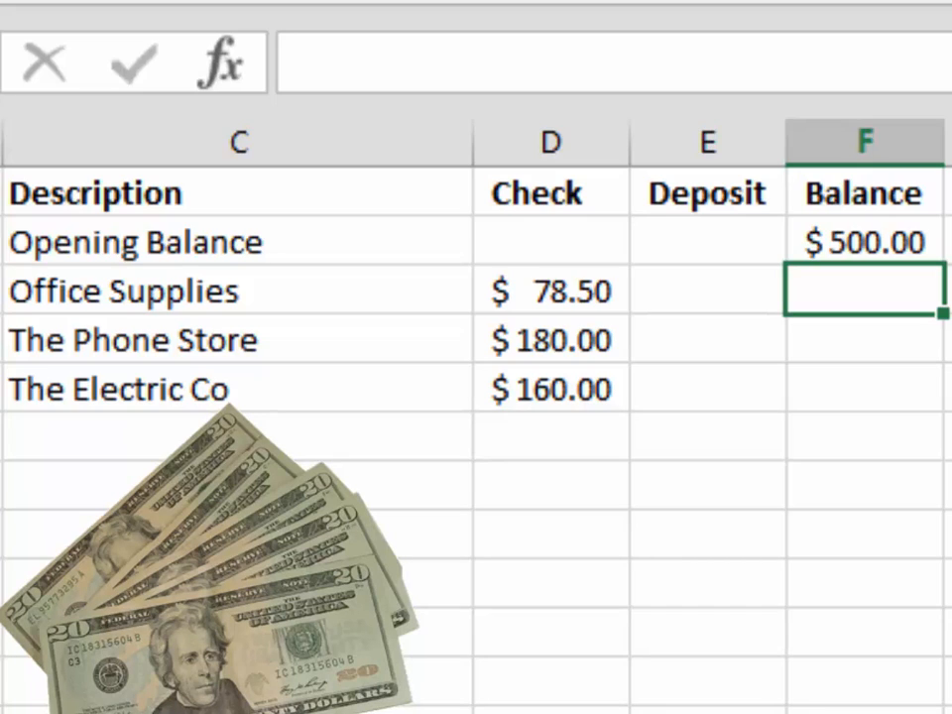
{"action": "type", "text": "="}
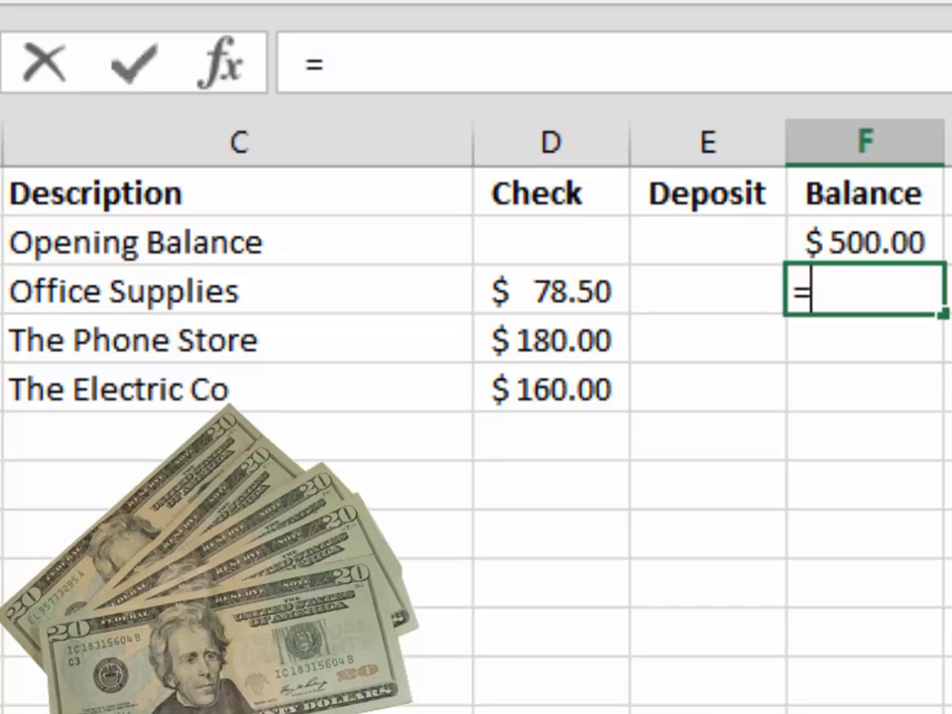
{"action": "key", "text": "Up"}
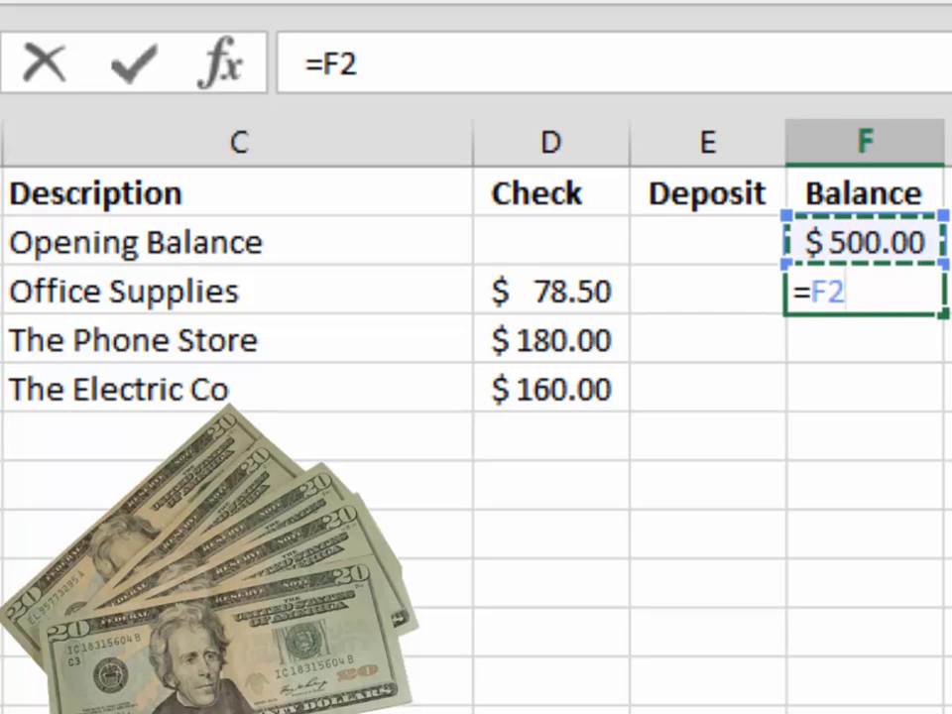
{"action": "type", "text": "-"}
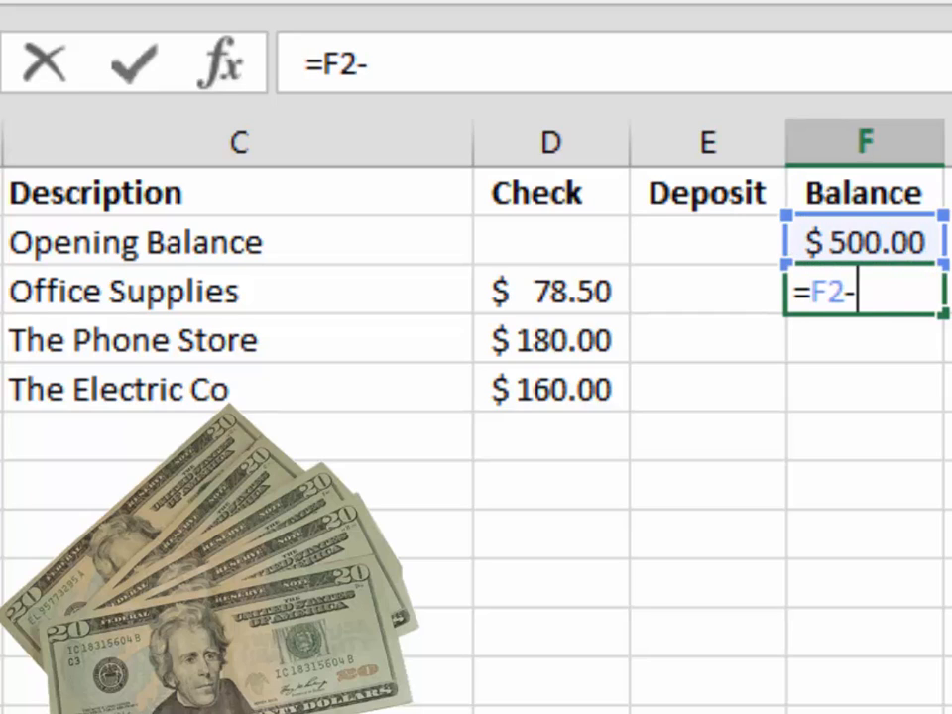
{"action": "key", "text": "Left"}
{"action": "key", "text": "Left"}
{"action": "type", "text": "+"}
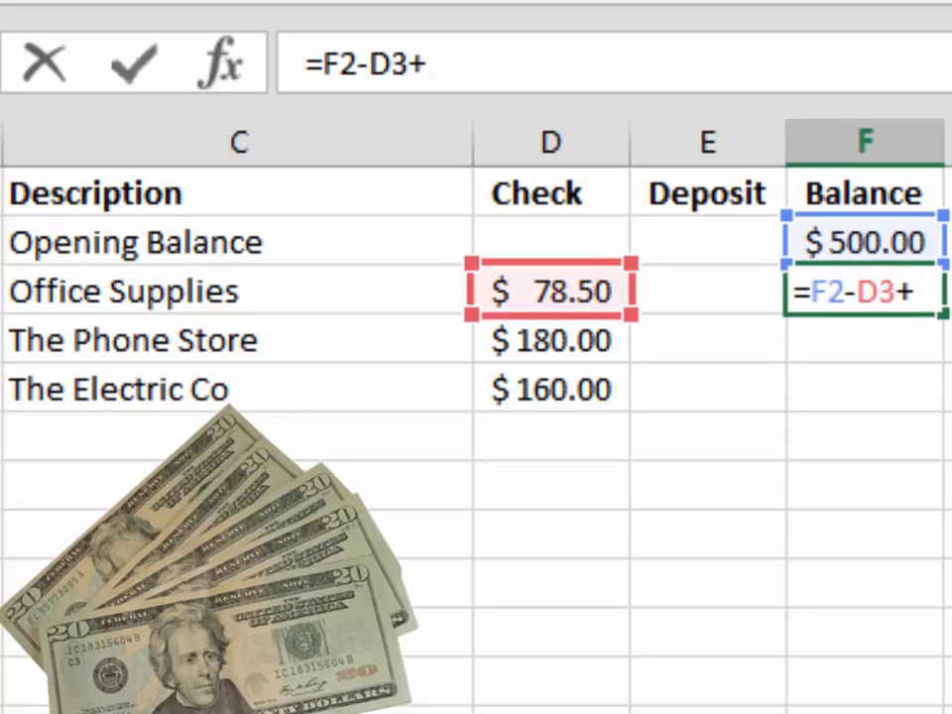
{"action": "key", "text": "Left"}
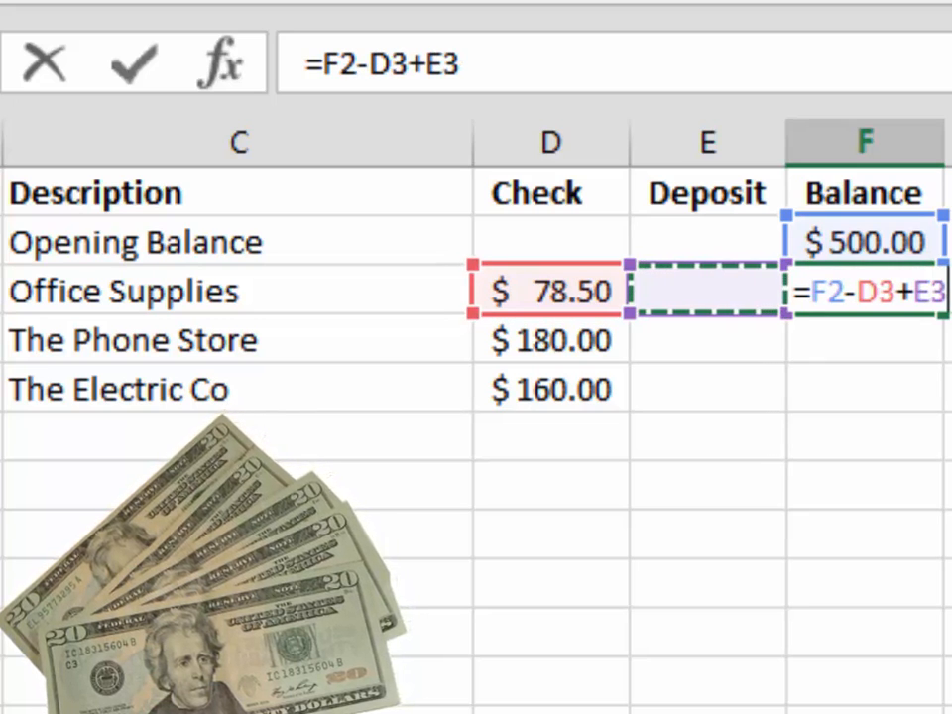
{"action": "key", "text": "Return"}
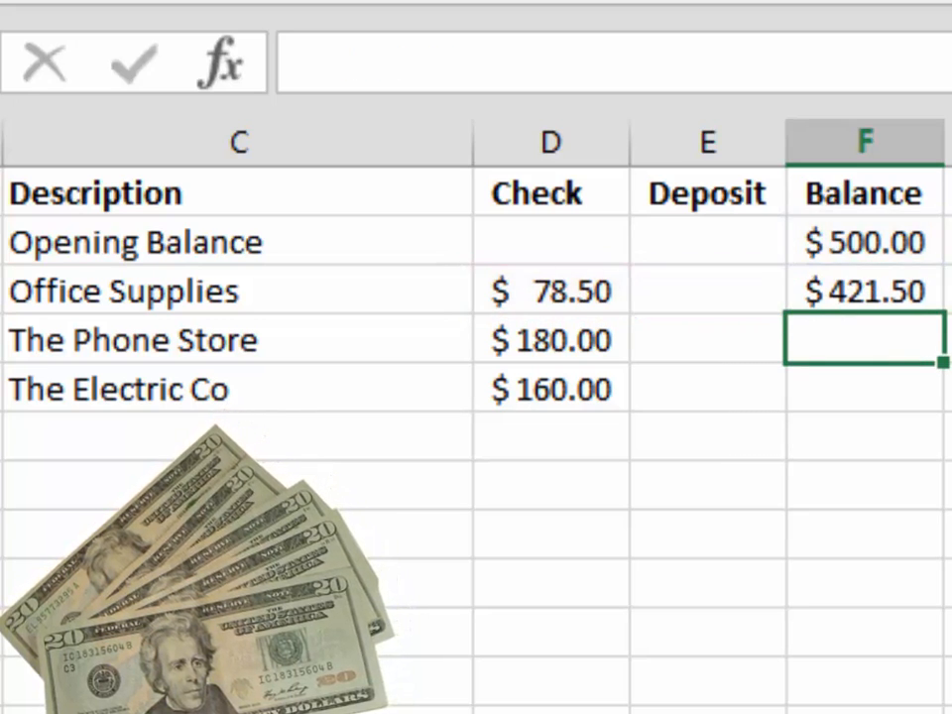
- Enter the running balance formula =F3-D4+E4 in F4 for The Phone Store row
{"action": "type", "text": "="}
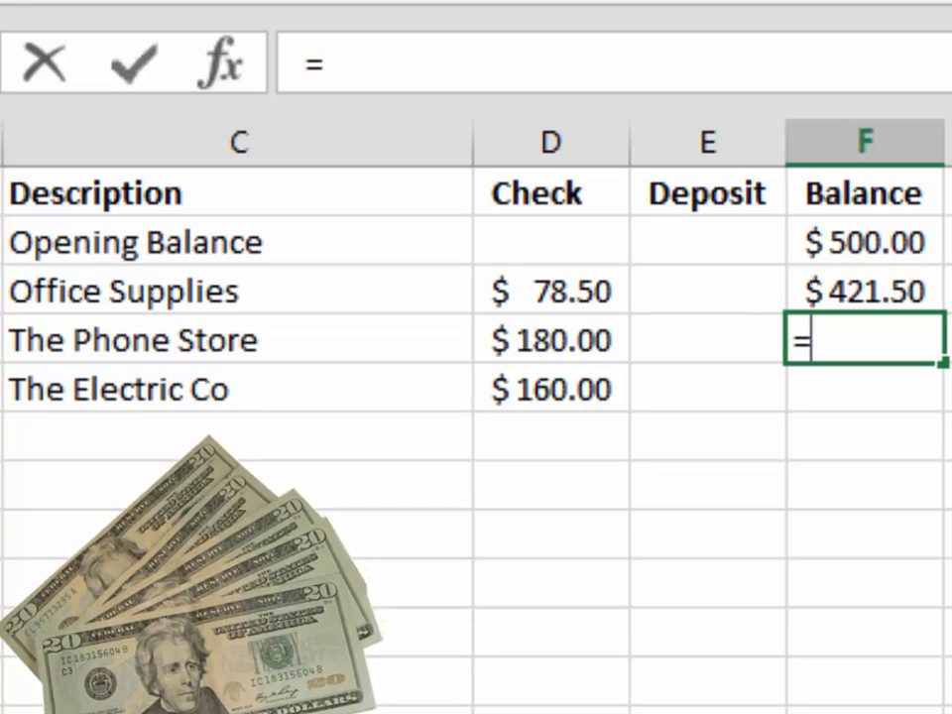
{"action": "key", "text": "Up"}
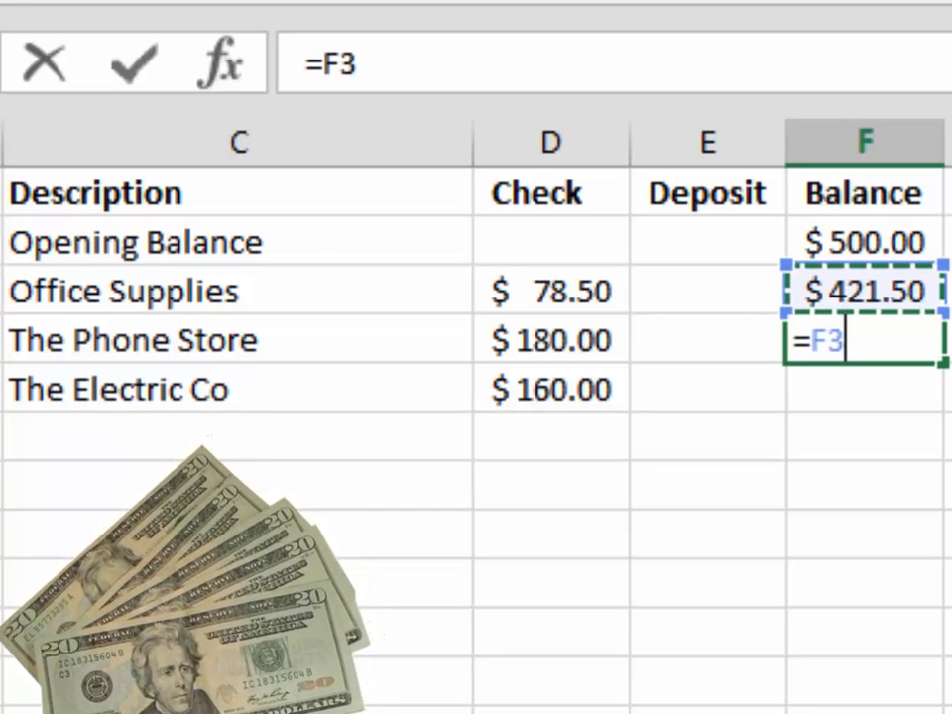
{"action": "type", "text": "-"}
{"action": "left_click", "coordinate": [551, 340]}
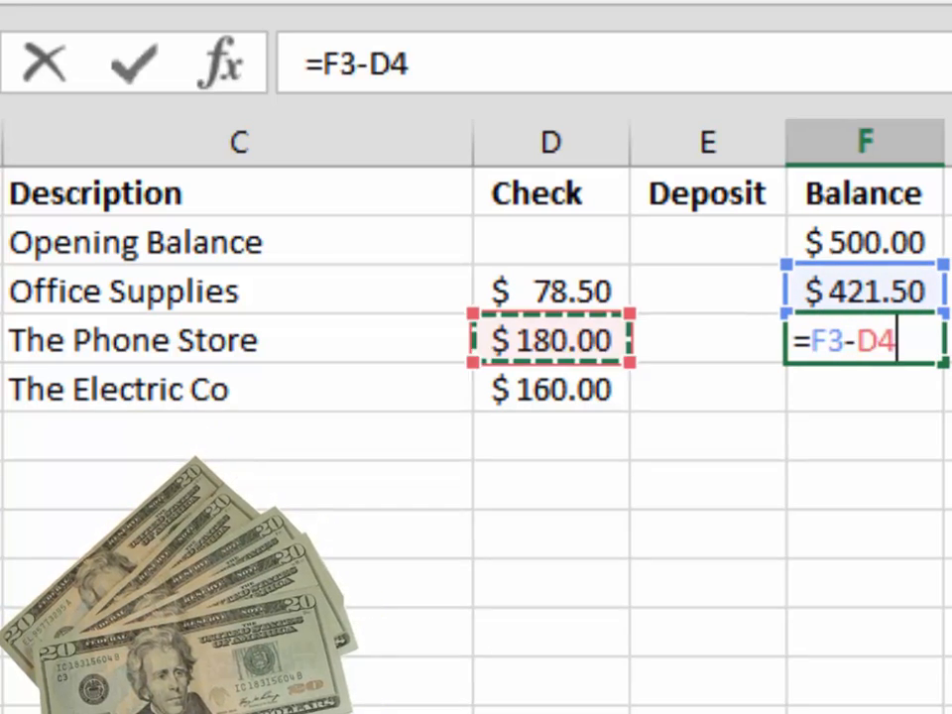
{"action": "type", "text": "+"}
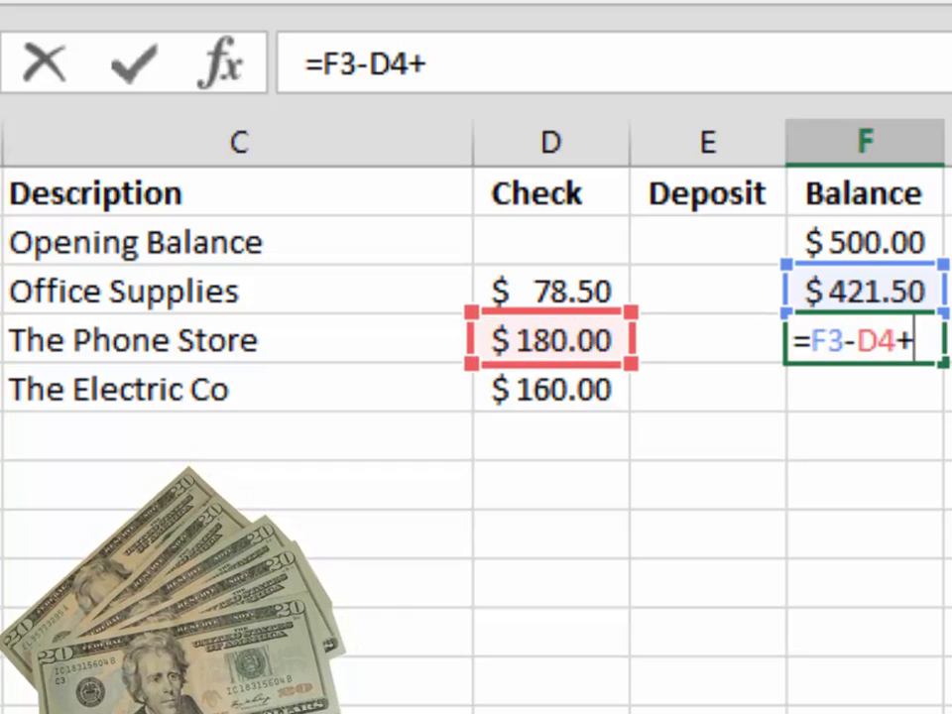
{"action": "key", "text": "Left"}
{"action": "key", "text": "Return"}
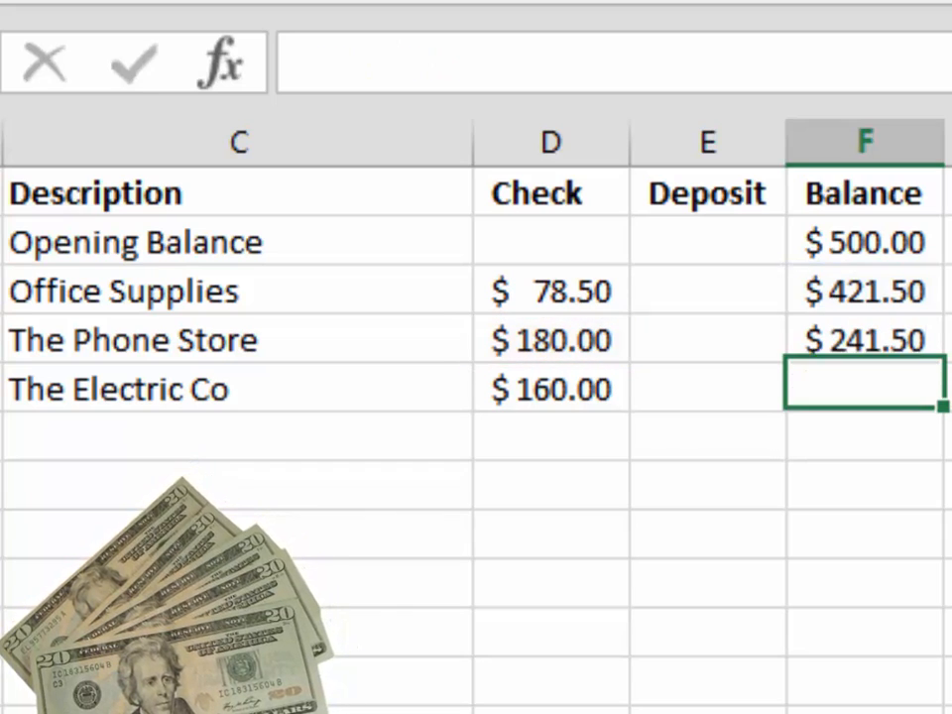
- Enter the running balance formula =F4-D5+E5 in F5 for The Electric Co row
{"action": "type", "text": "="}
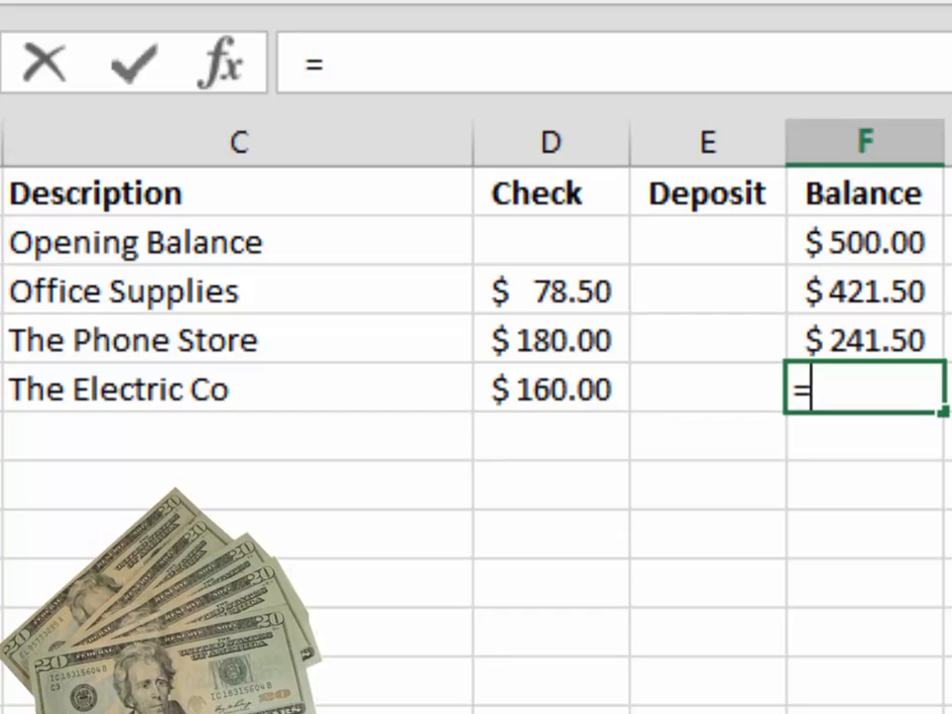
{"action": "key", "text": "Up"}
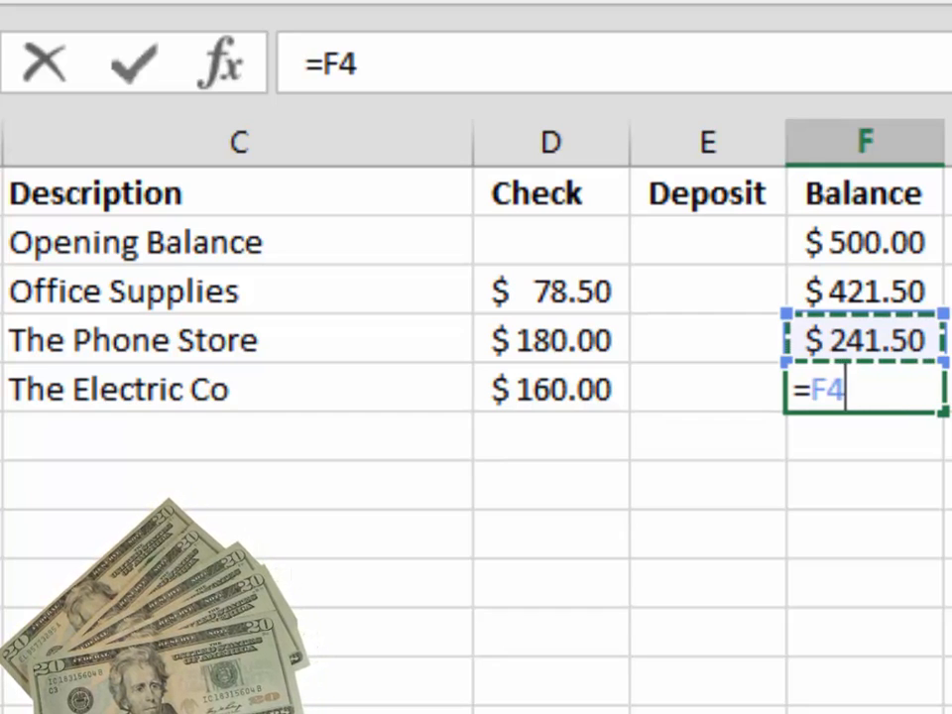
{"action": "type", "text": "-"}
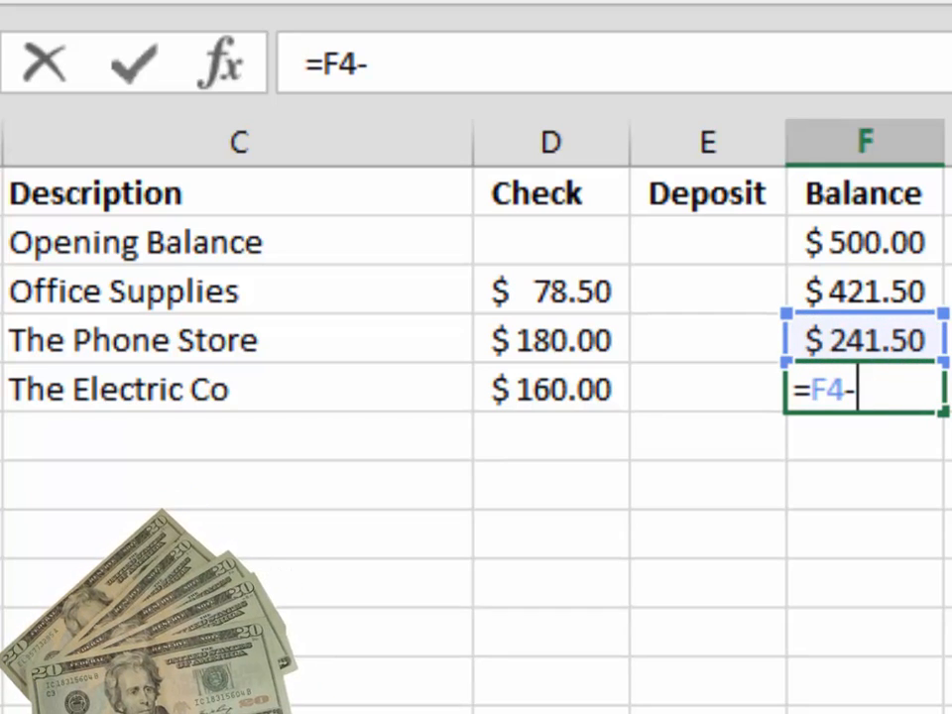
{"action": "key", "text": "Left"}
{"action": "key", "text": "Left"}
{"action": "type", "text": "+"}
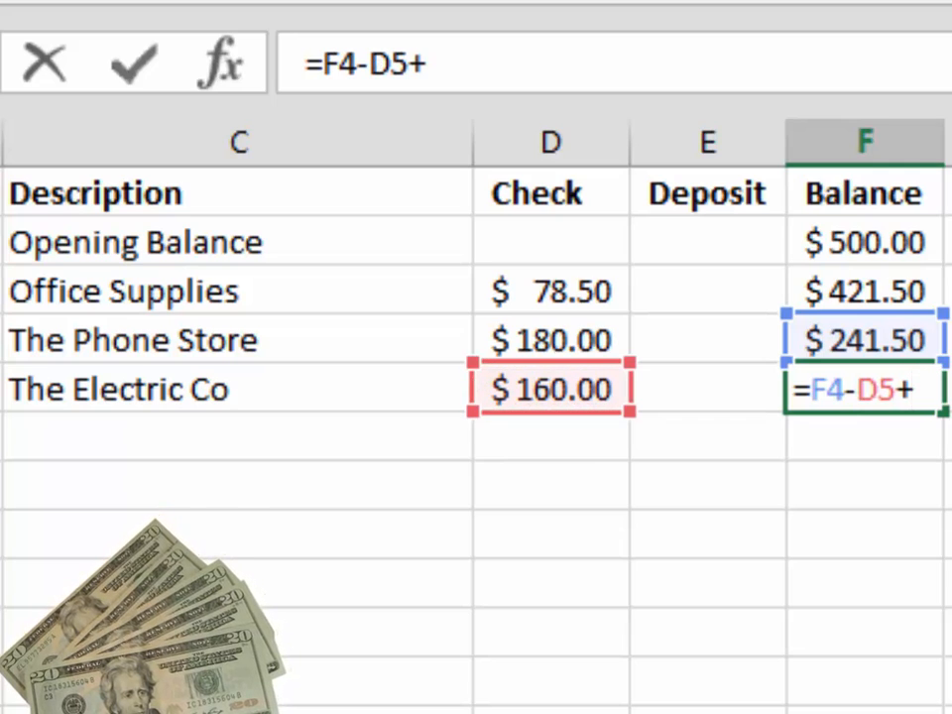
{"action": "key", "text": "Left"}
{"action": "key", "text": "Return"}
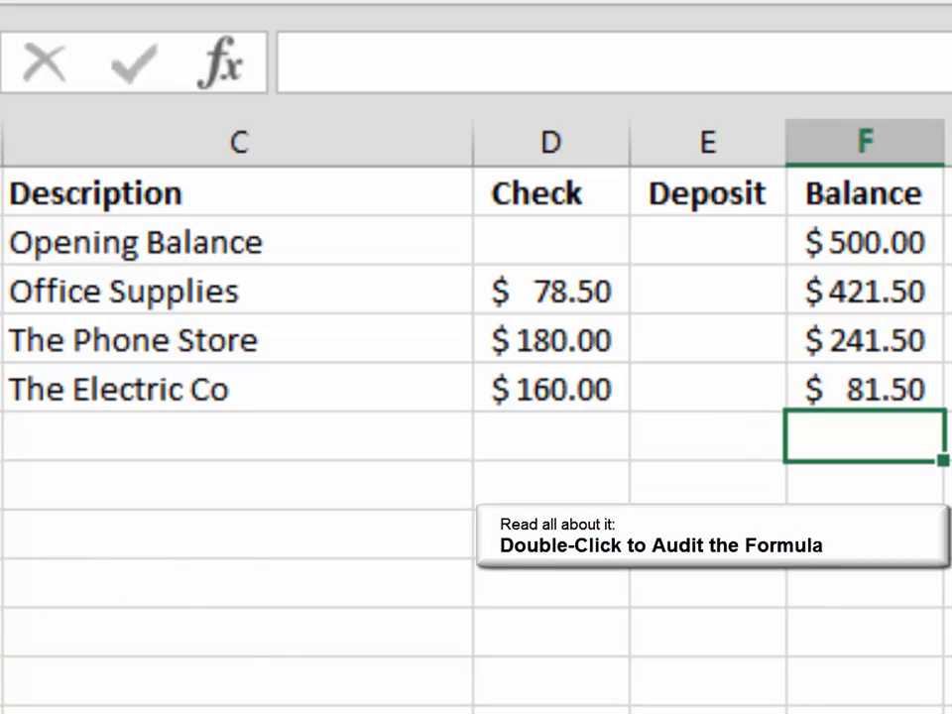
- Audit the cell references of the balance formula in F5, and fill the formula down the Balance column past row 11
{"action": "double_click", "coordinate": [896, 389]}
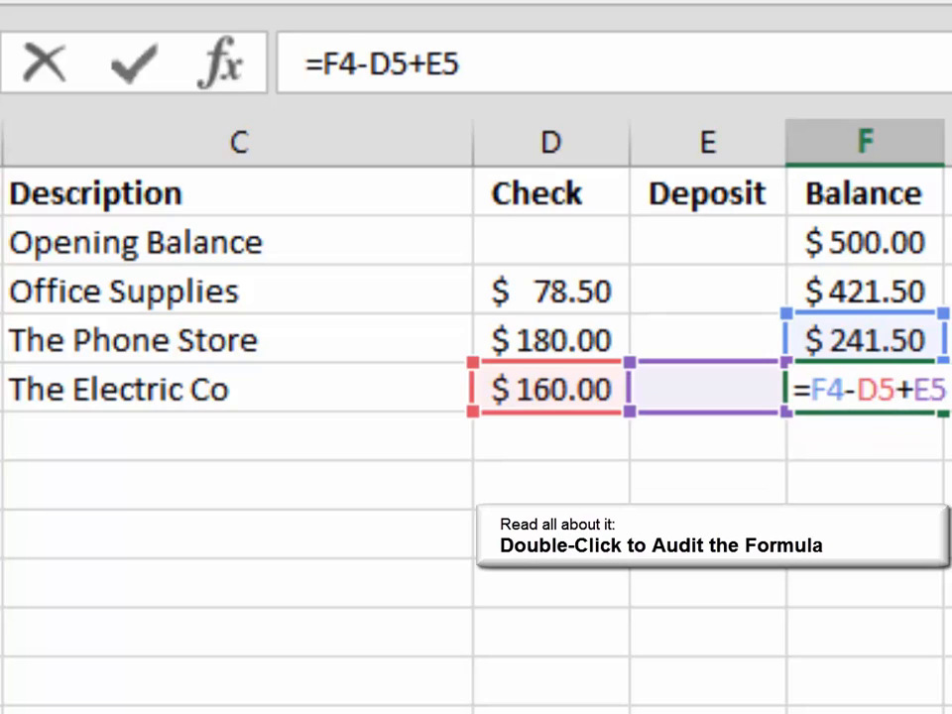
{"action": "key", "text": "Return"}
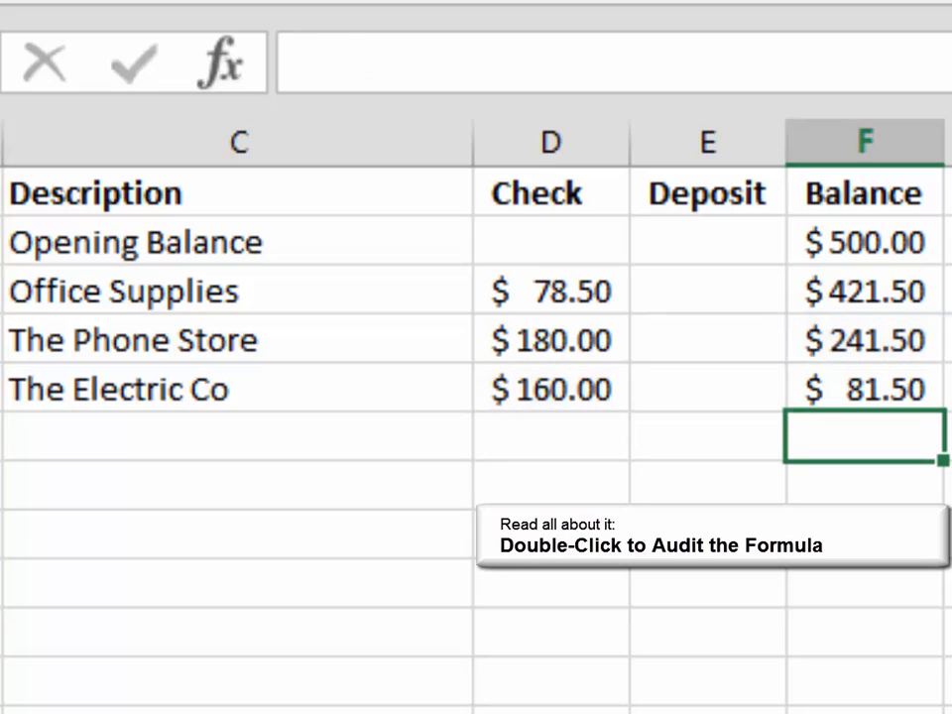
{"action": "left_click", "coordinate": [864, 388]}
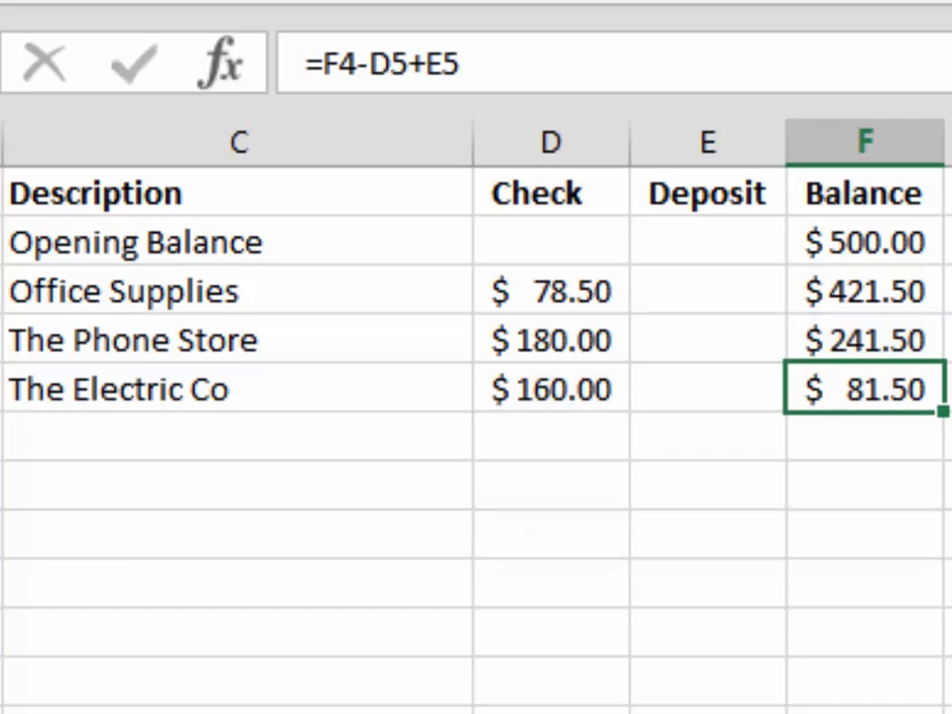
{"action": "left_click_drag", "start_coordinate": [943, 409], "coordinate": [943, 709]}
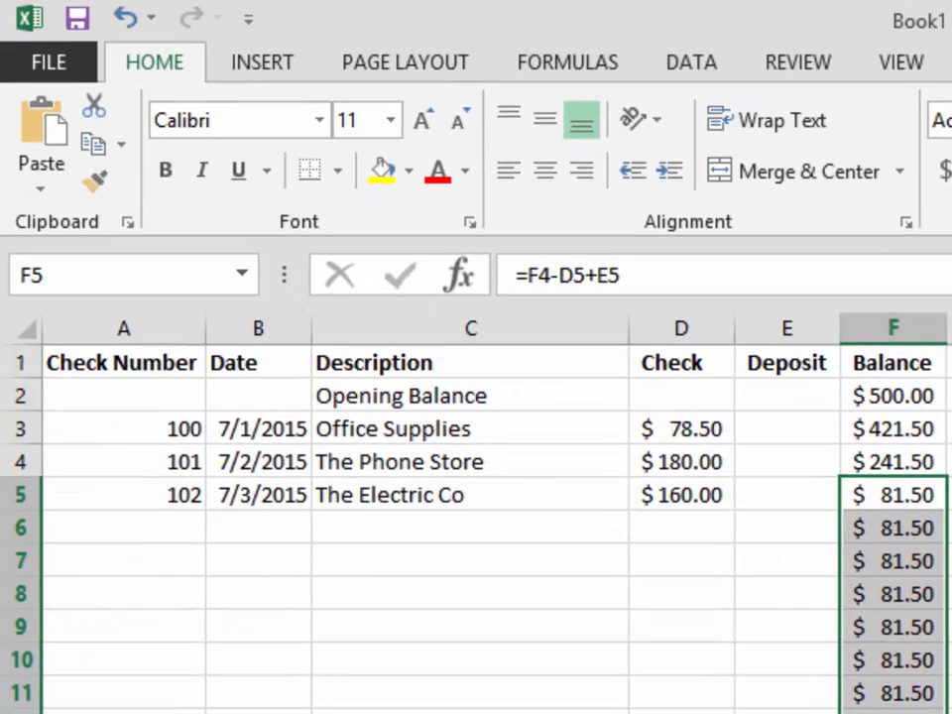
- Enter the date 7/5/2015 and the description Deposit in row 6 of the register
{"action": "left_click", "coordinate": [258, 527]}
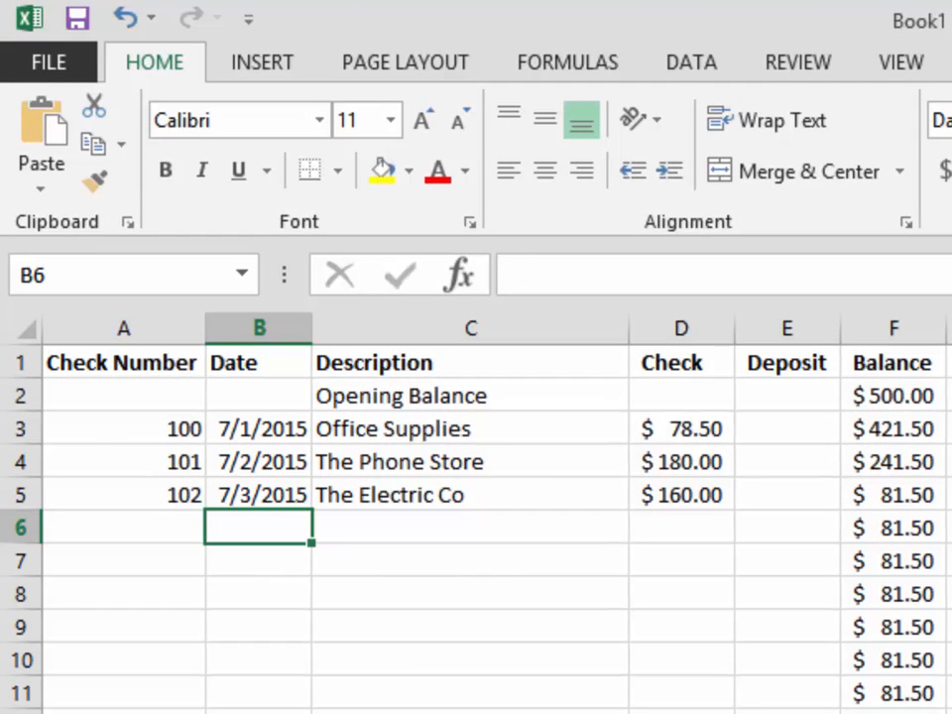
{"action": "type", "text": "7/5/"}
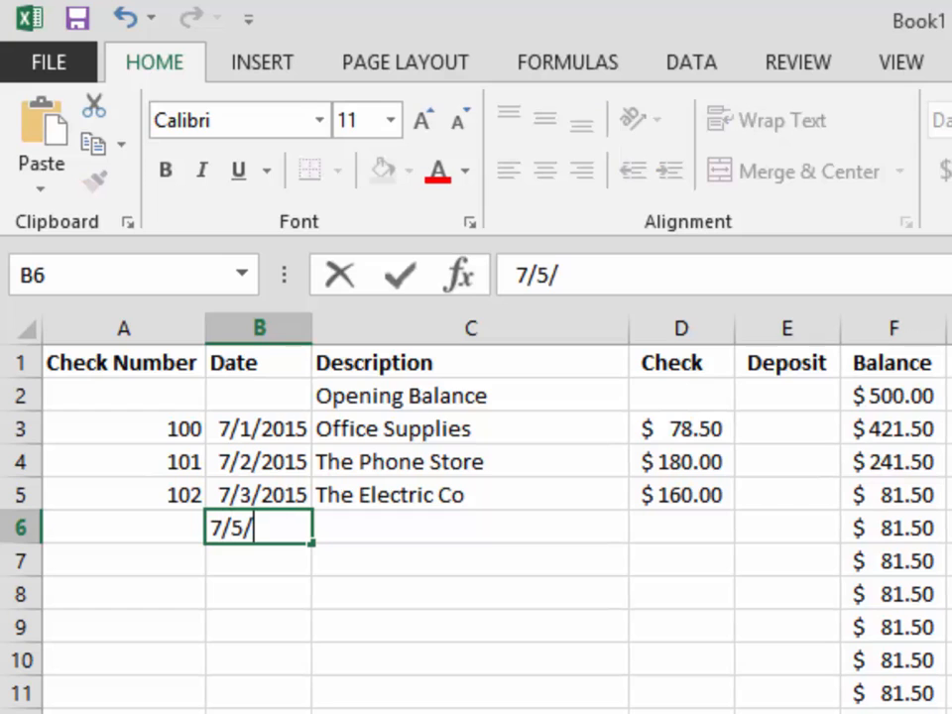
{"action": "type", "text": "2015"}
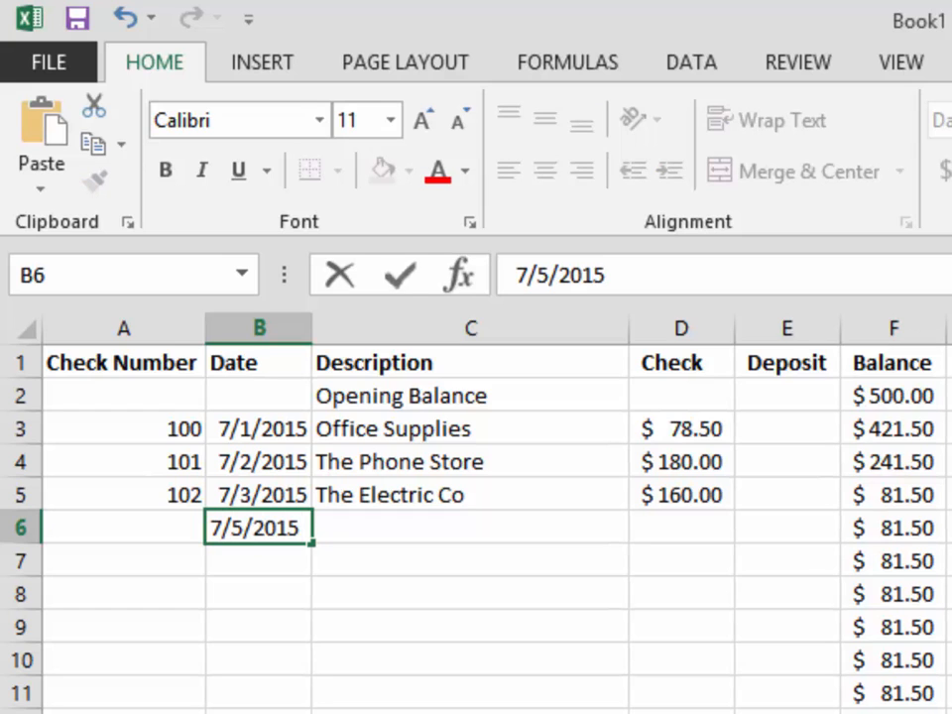
{"action": "key", "text": "Tab"}
{"action": "type", "text": "Depo"}
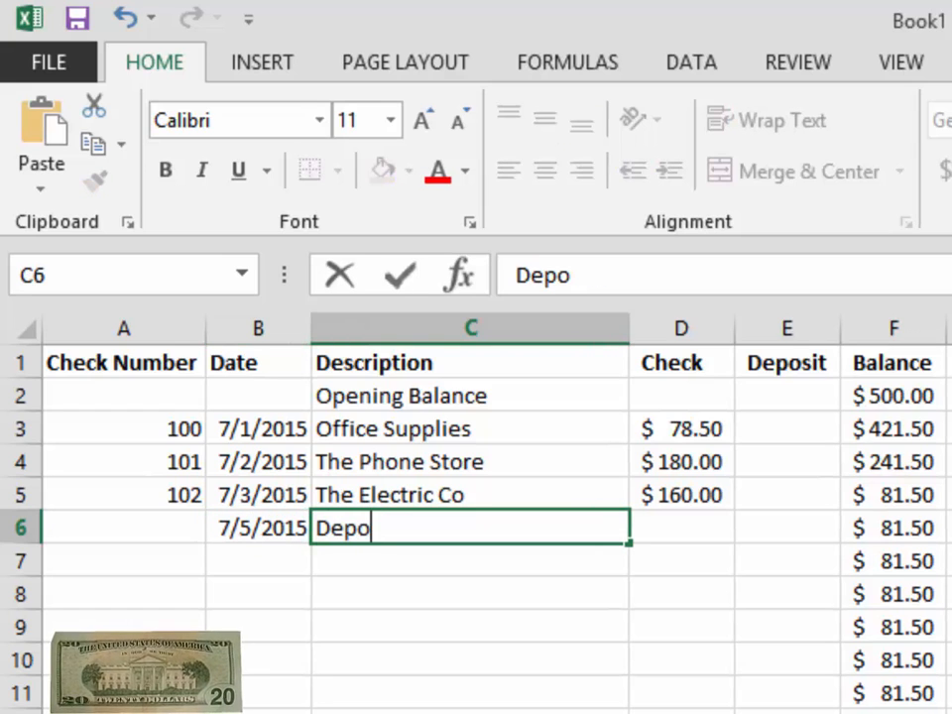
{"action": "type", "text": "sit"}
{"action": "key", "text": "Tab"}
{"action": "key", "text": "Tab"}
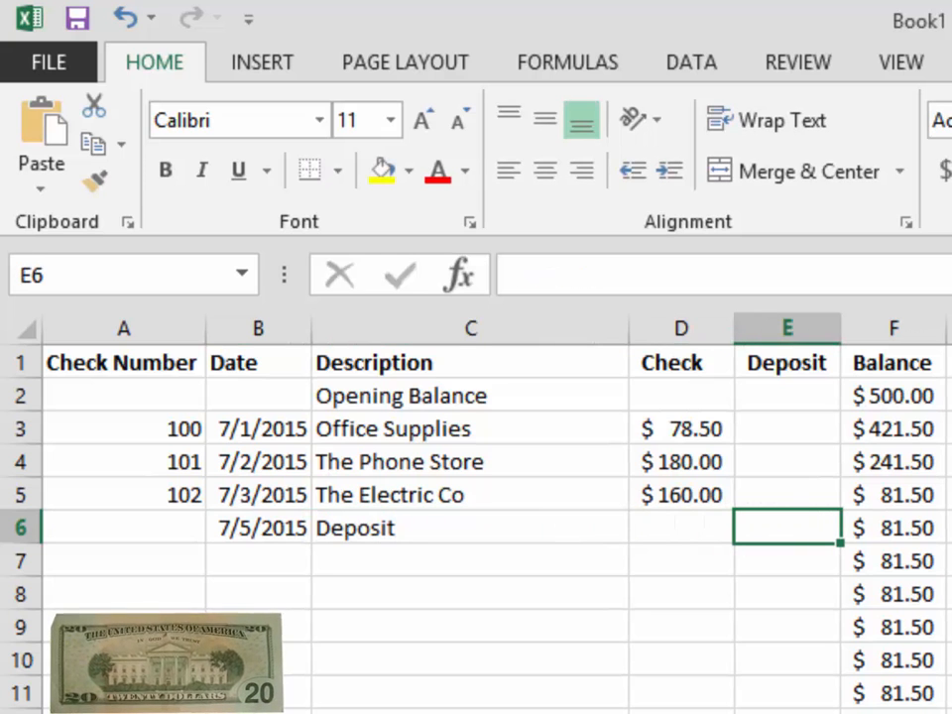
- Enter a 500 deposit in E6, and check the cell references of the balance formula in F6
{"action": "type", "text": "5"}
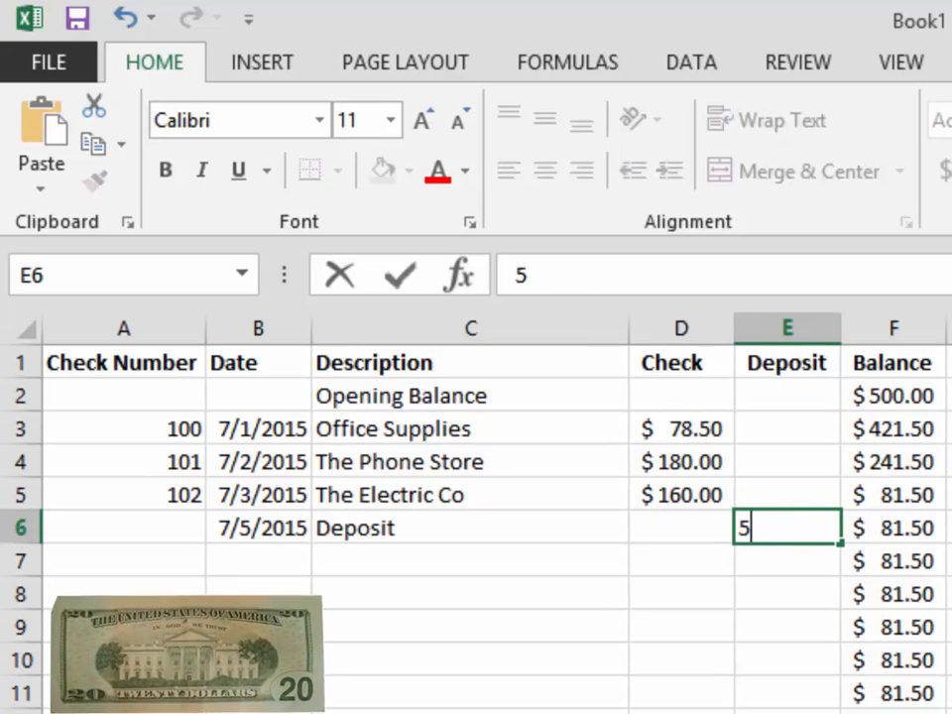
{"action": "type", "text": "00"}
{"action": "key", "text": "Tab"}
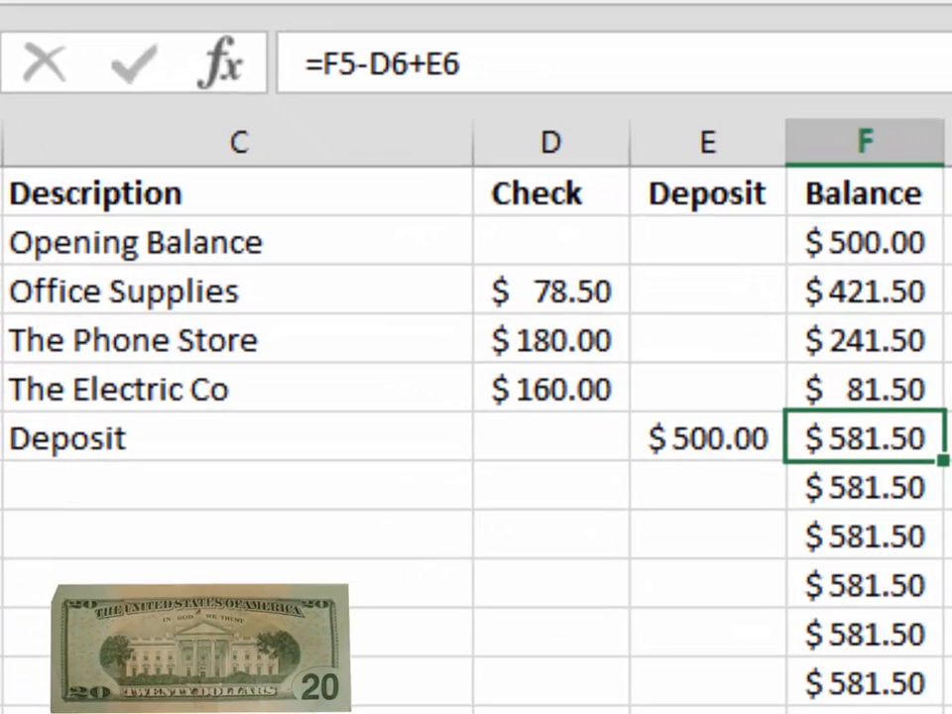
{"action": "key", "text": "F2"}
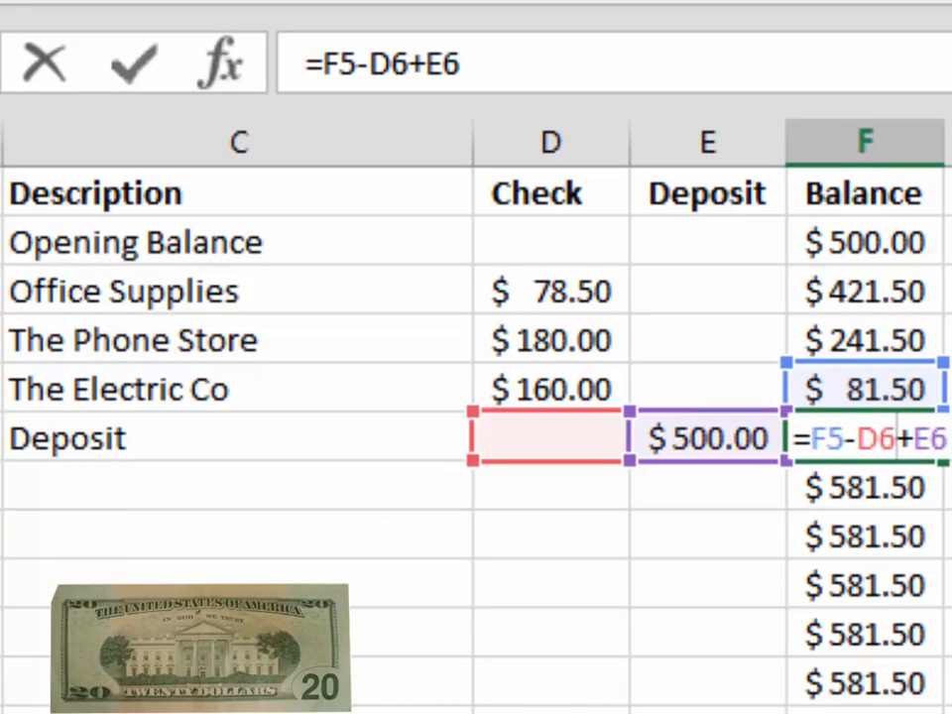
{"action": "key", "text": "Return"}
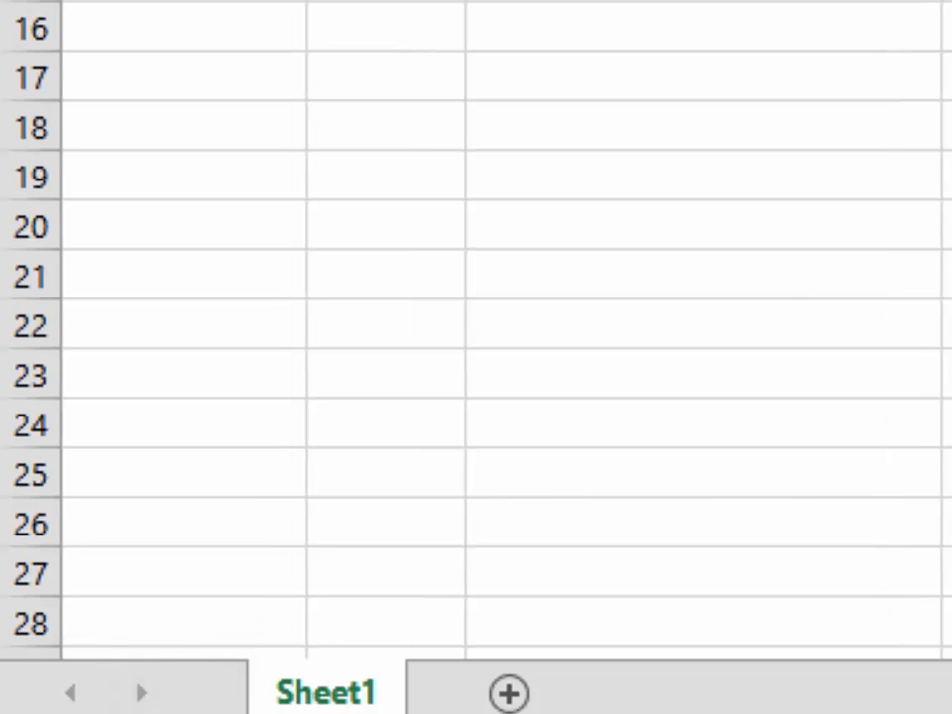
- Rename the Sheet1 worksheet as Checkbook and add a new worksheet after it
{"action": "double_click", "coordinate": [325, 692]}
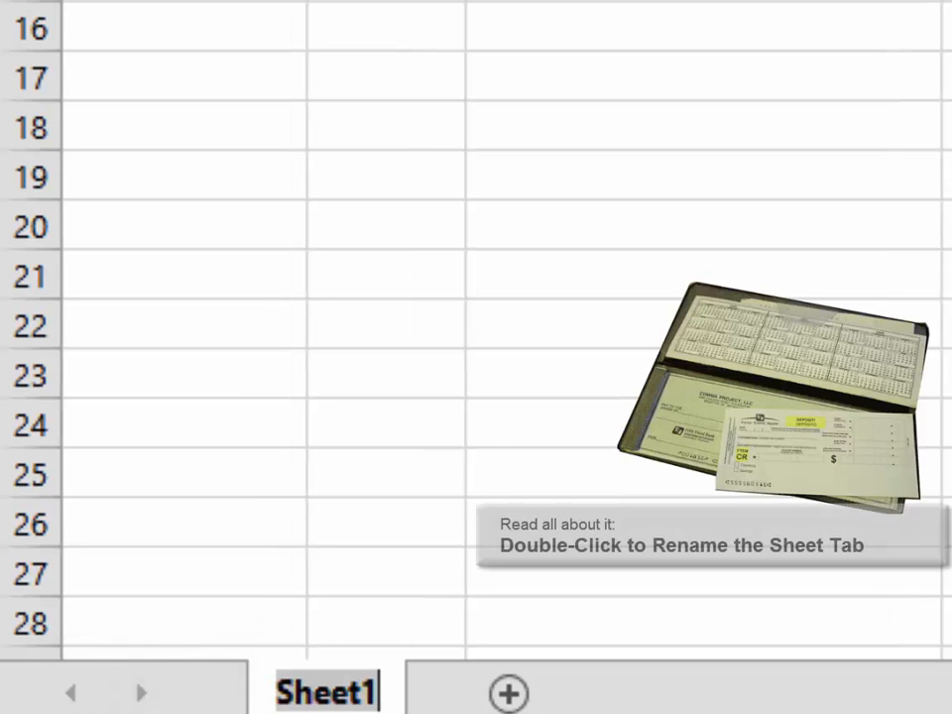
{"action": "type", "text": "Checkbook"}
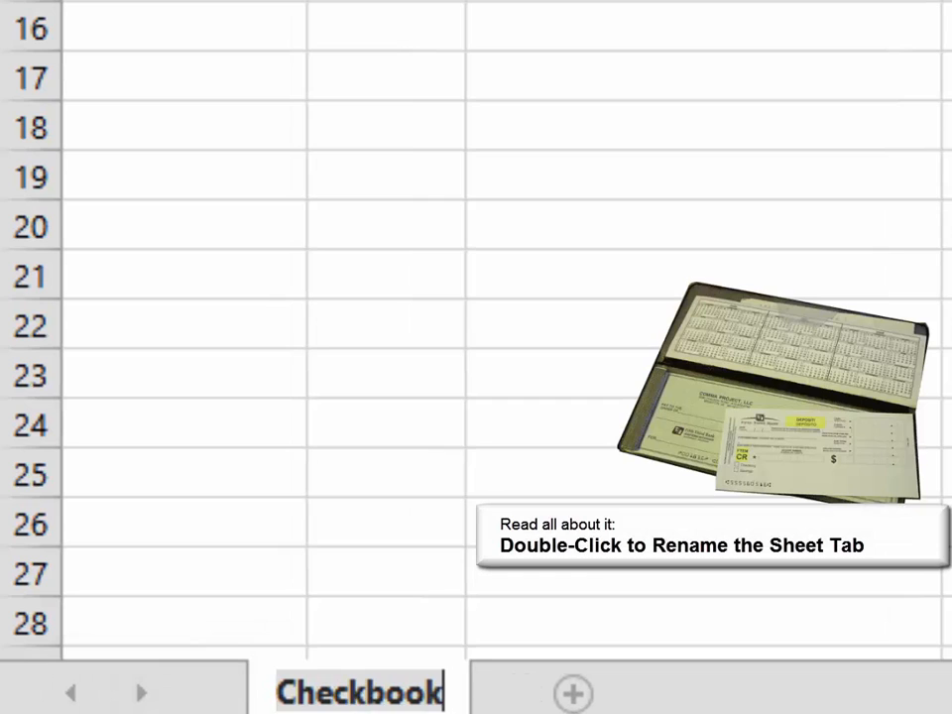
{"action": "key", "text": "Return"}
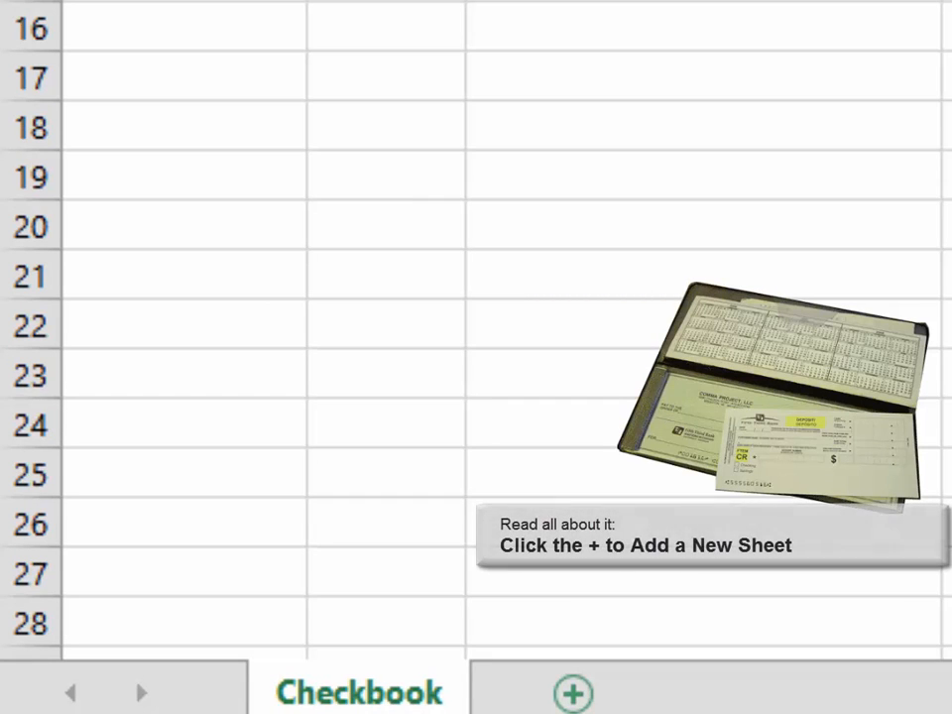
{"action": "left_click", "coordinate": [573, 693]}
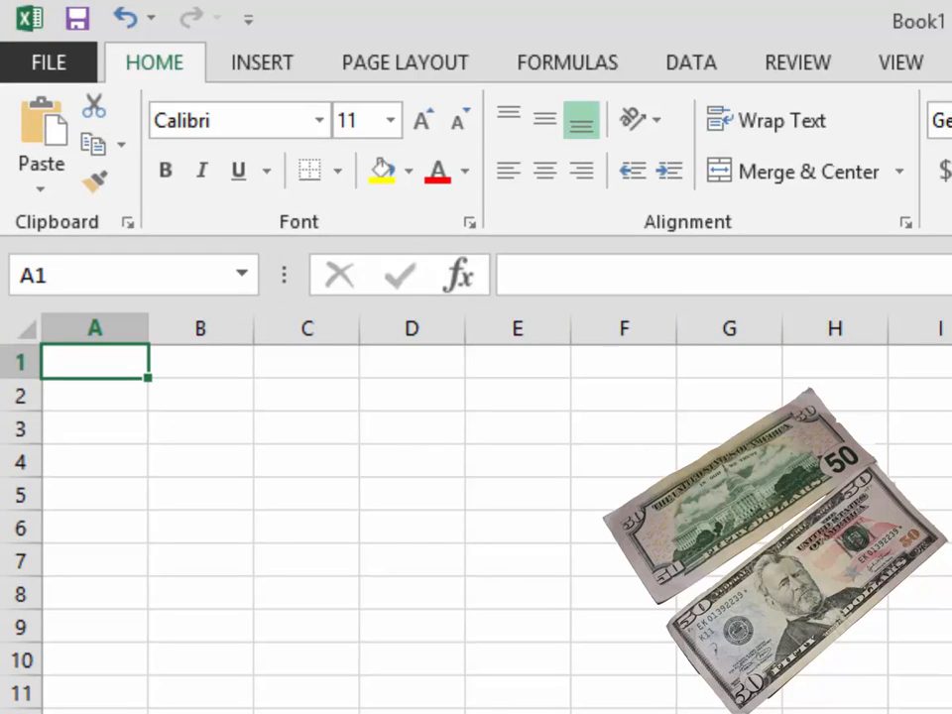
- Enter the headings Last Name, First Name, Department and Salary in A1:D1, and make row 1 bold
{"action": "type", "text": "Last Name"}
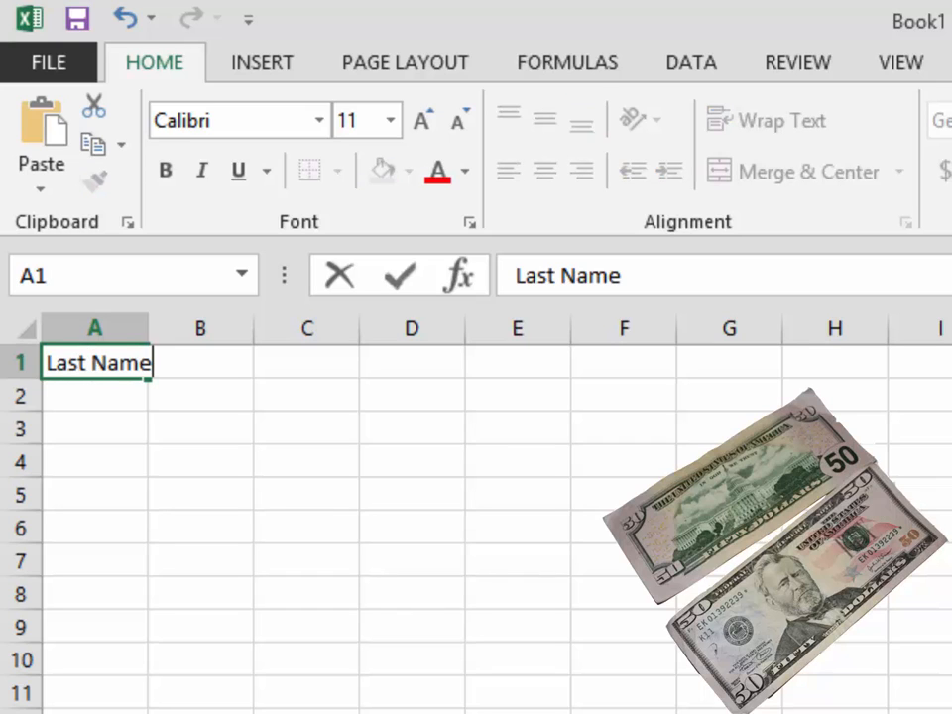
{"action": "key", "text": "ctrl+Return"}
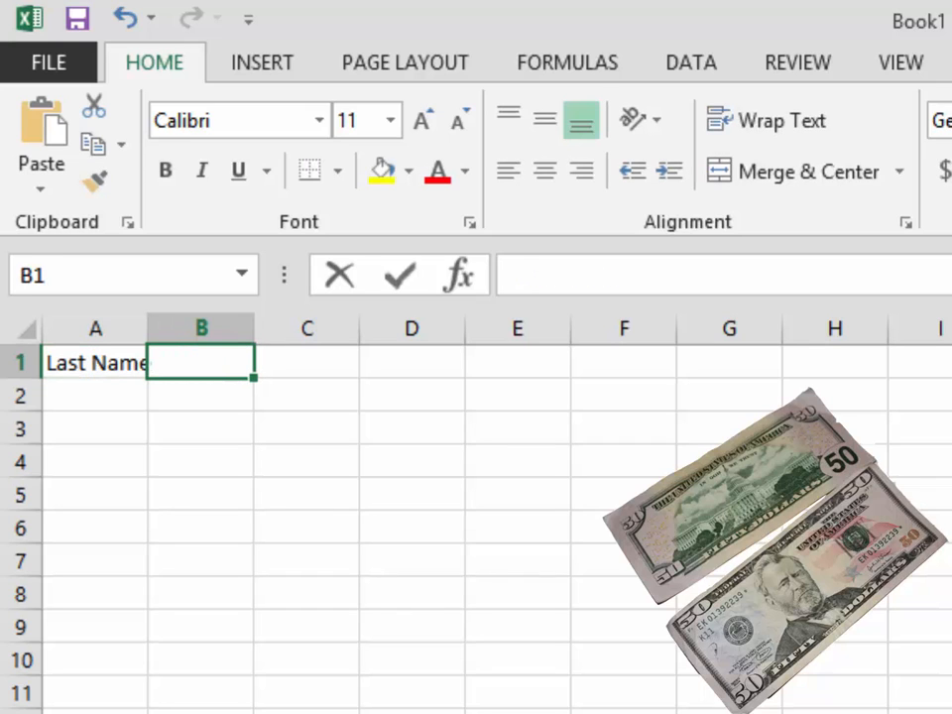
{"action": "type", "text": "First Name"}
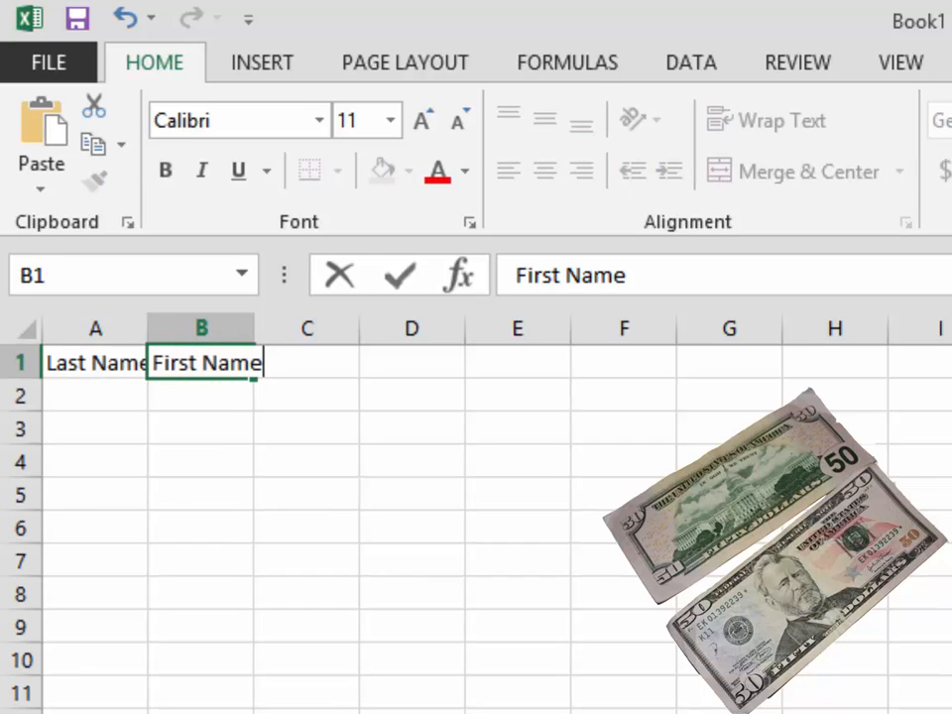
{"action": "key", "text": "Tab"}
{"action": "type", "text": "D"}
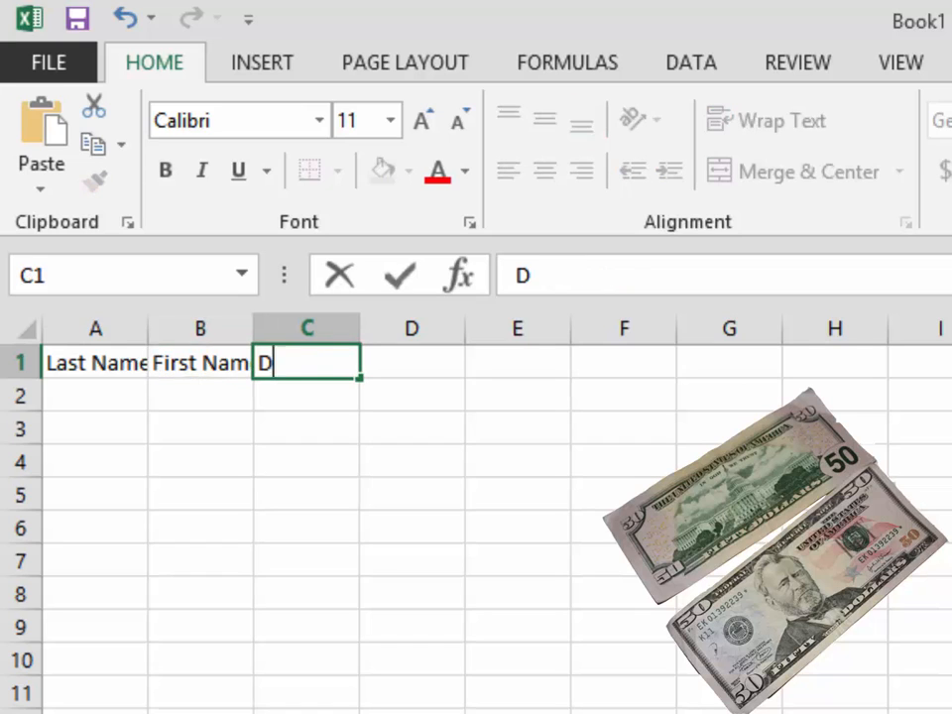
{"action": "type", "text": "epartment"}
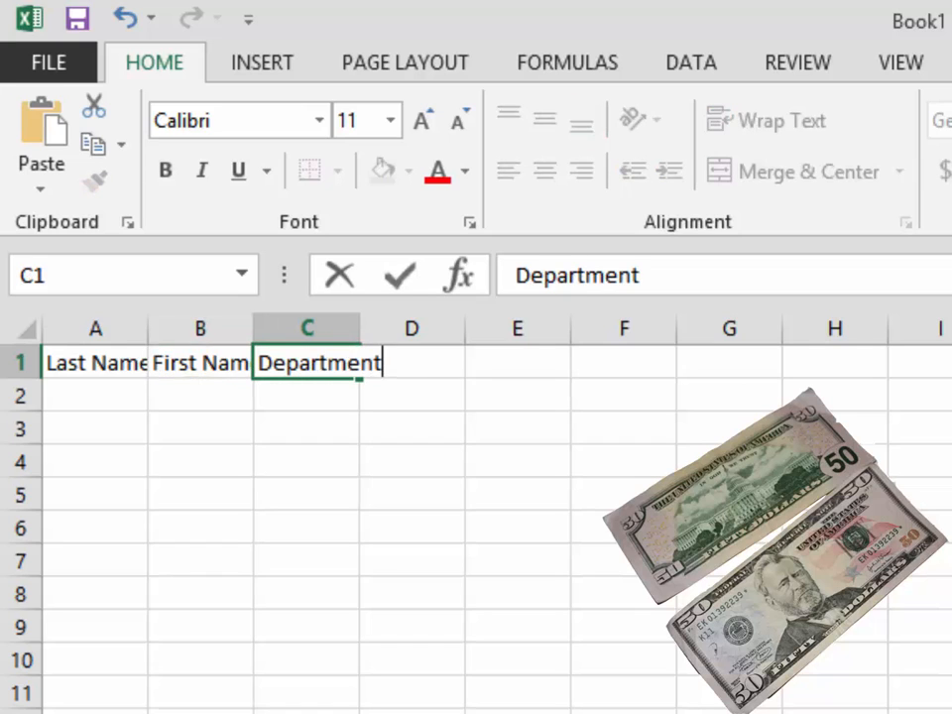
{"action": "key", "text": "Tab"}
{"action": "type", "text": "Salary"}
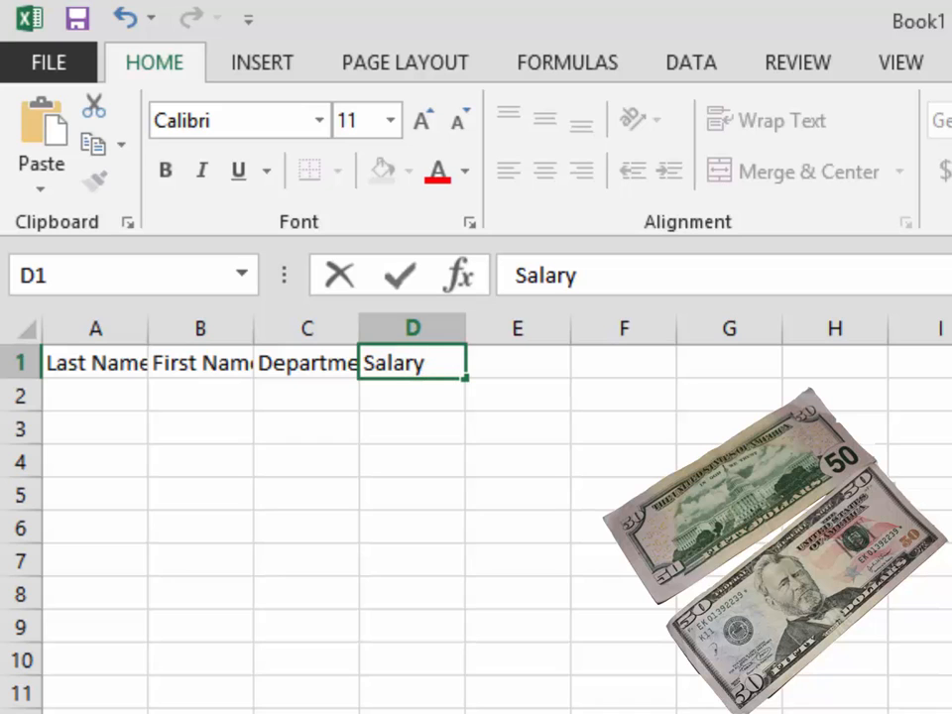
{"action": "left_click", "coordinate": [20, 363]}
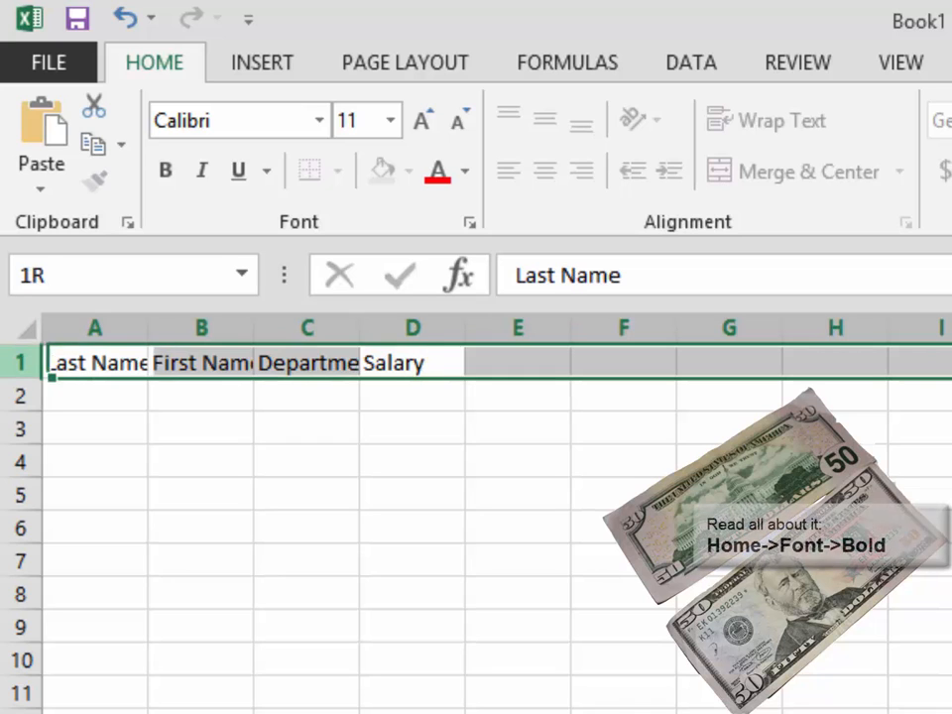
{"action": "left_click", "coordinate": [165, 170]}
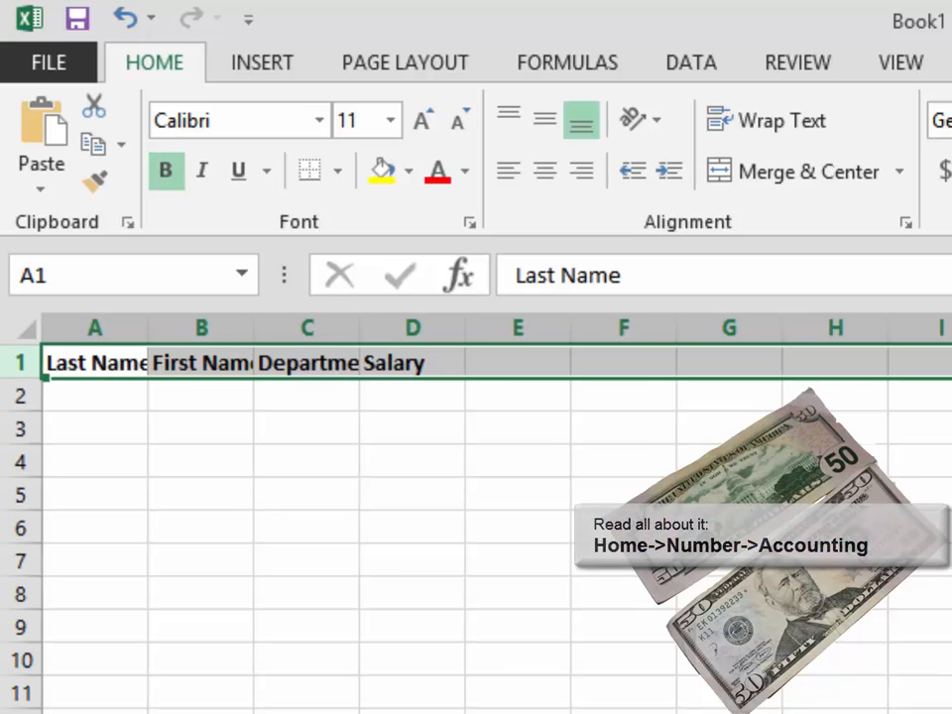
- Widen columns A, B and C to fit their headings, and apply the Accounting number format to the Salary column
{"action": "left_click_drag", "start_coordinate": [148, 328], "coordinate": [234, 327]}
{"action": "left_click_drag", "start_coordinate": [339, 327], "coordinate": [420, 328]}
{"action": "left_click_drag", "start_coordinate": [527, 327], "coordinate": [582, 327]}
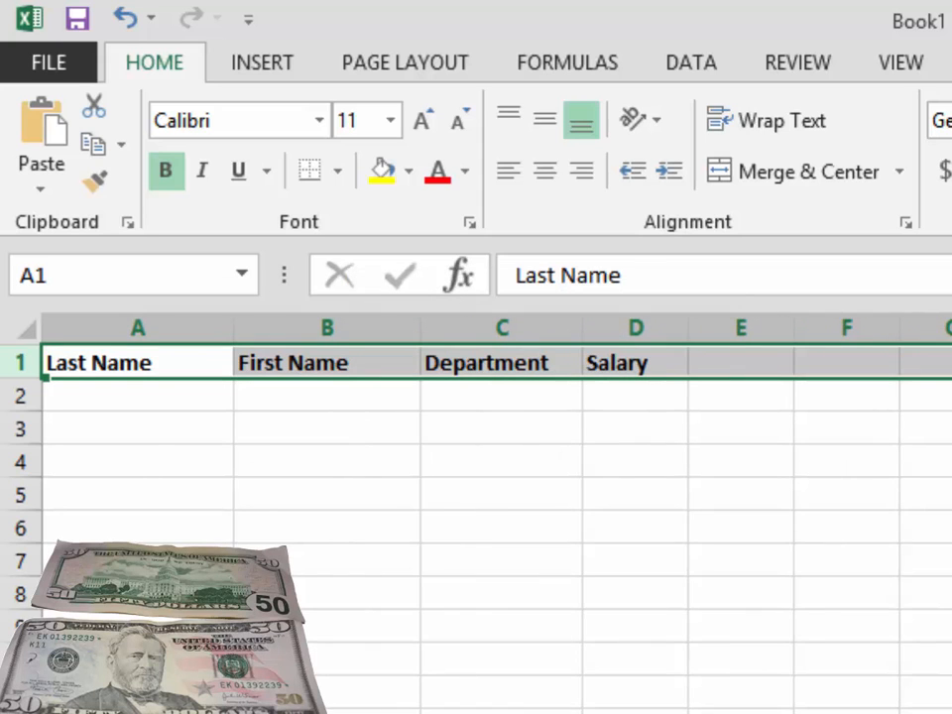
{"action": "left_click", "coordinate": [635, 327]}
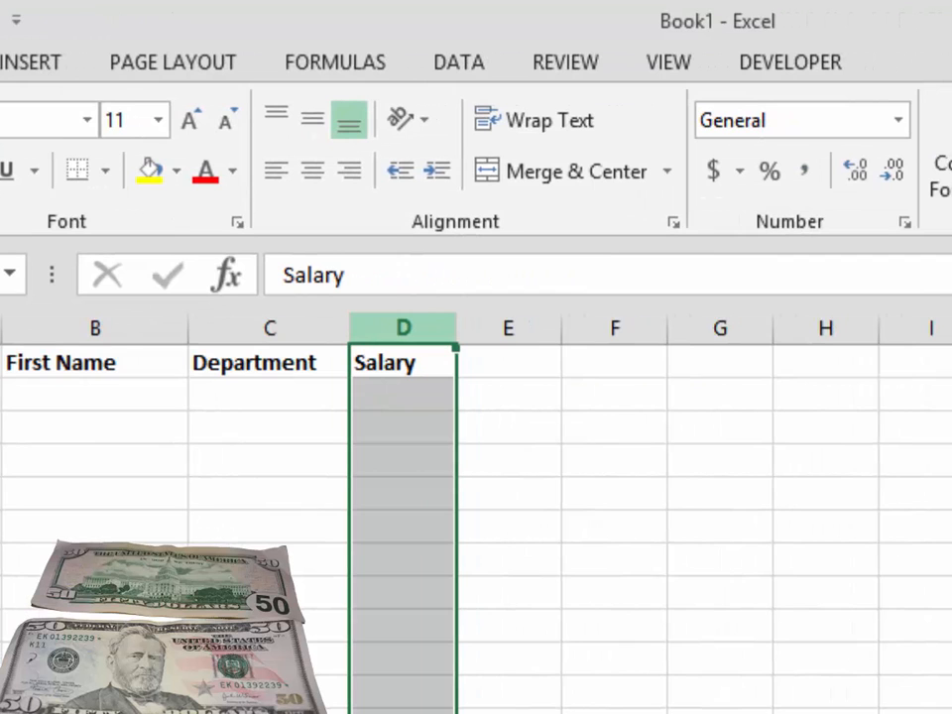
{"action": "left_click", "coordinate": [711, 171]}
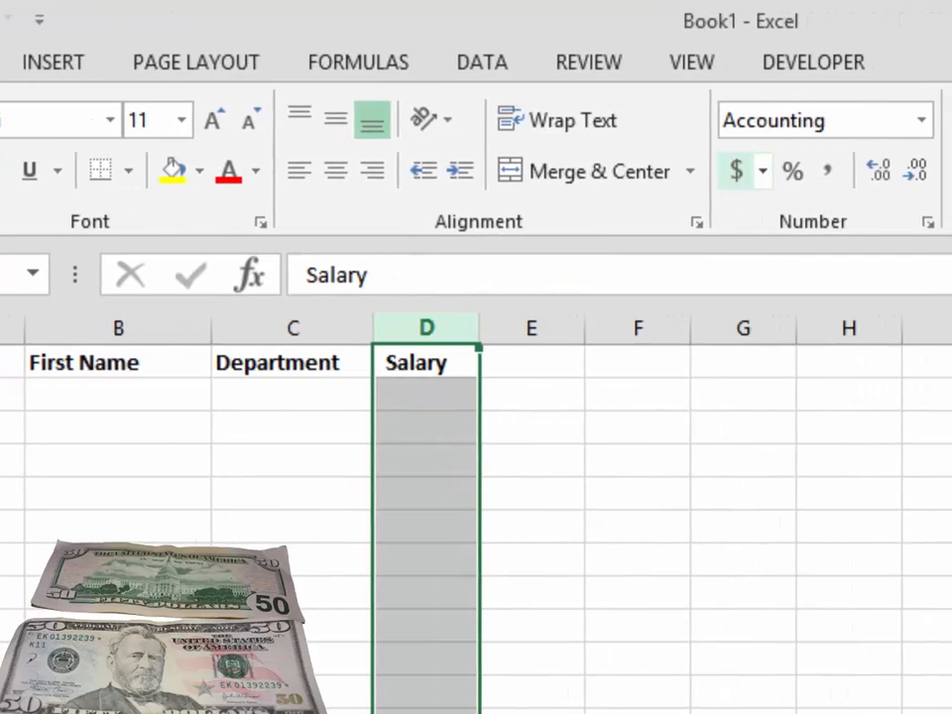
- Enter the first employee's last name in A2 and first name in B2
{"action": "left_click", "coordinate": [137, 394]}
{"action": "type", "text": "P"}
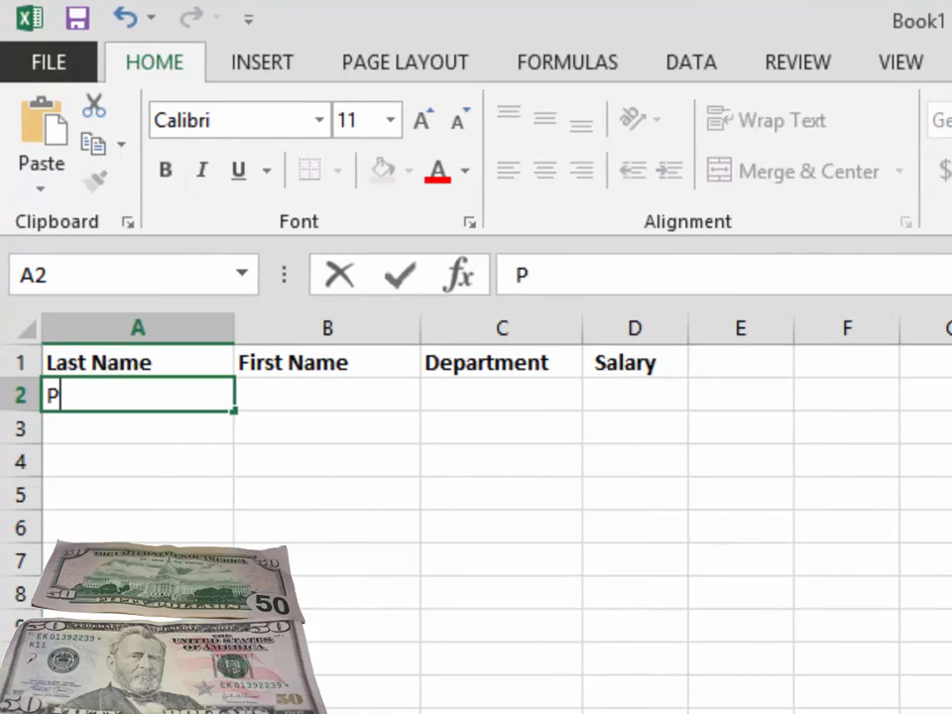
{"action": "type", "text": "oohbah"}
{"action": "key", "text": "Tab"}
{"action": "type", "text": "D"}
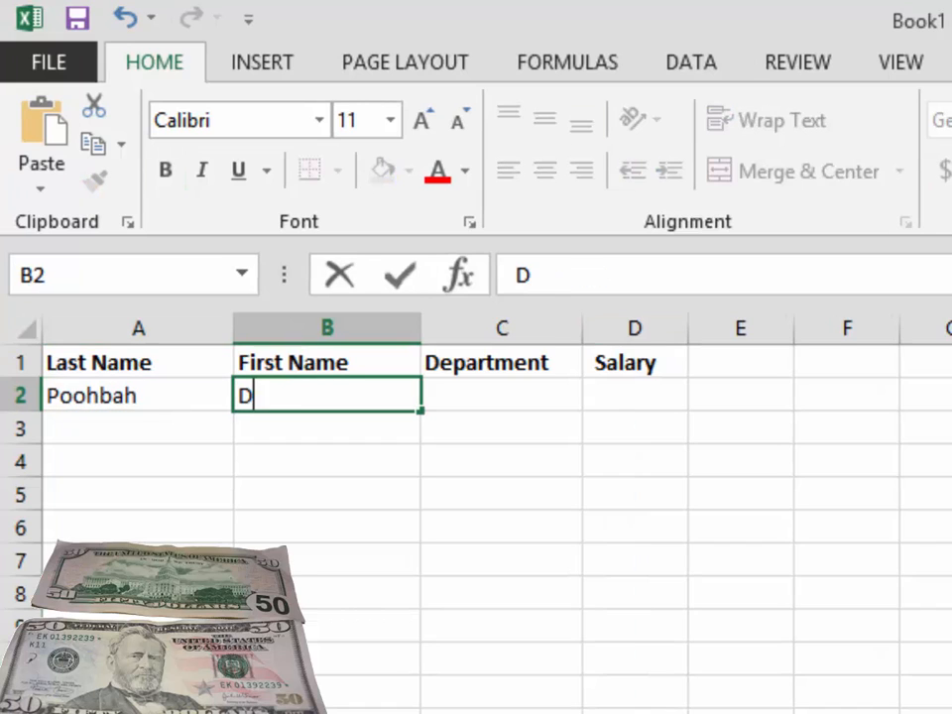
{"action": "type", "text": "eeter"}
{"action": "key", "text": "Tab"}
- Enter Web Design as the department in C2 and a salary of 45000 in D2
{"action": "type", "text": "Web De"}
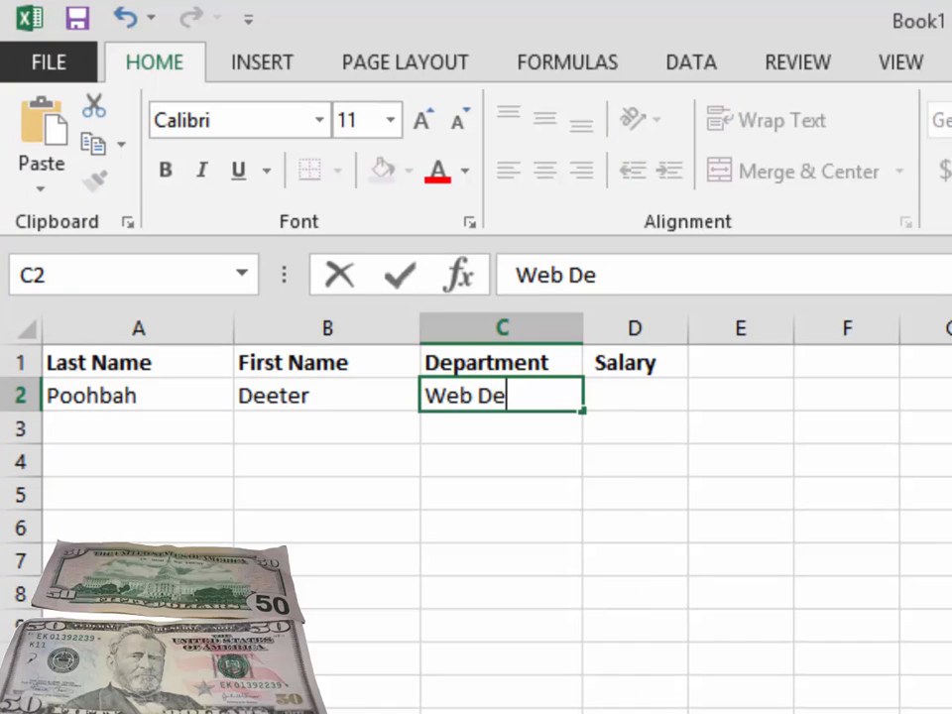
{"action": "type", "text": "sign"}
{"action": "key", "text": "Tab"}
{"action": "type", "text": "45"}
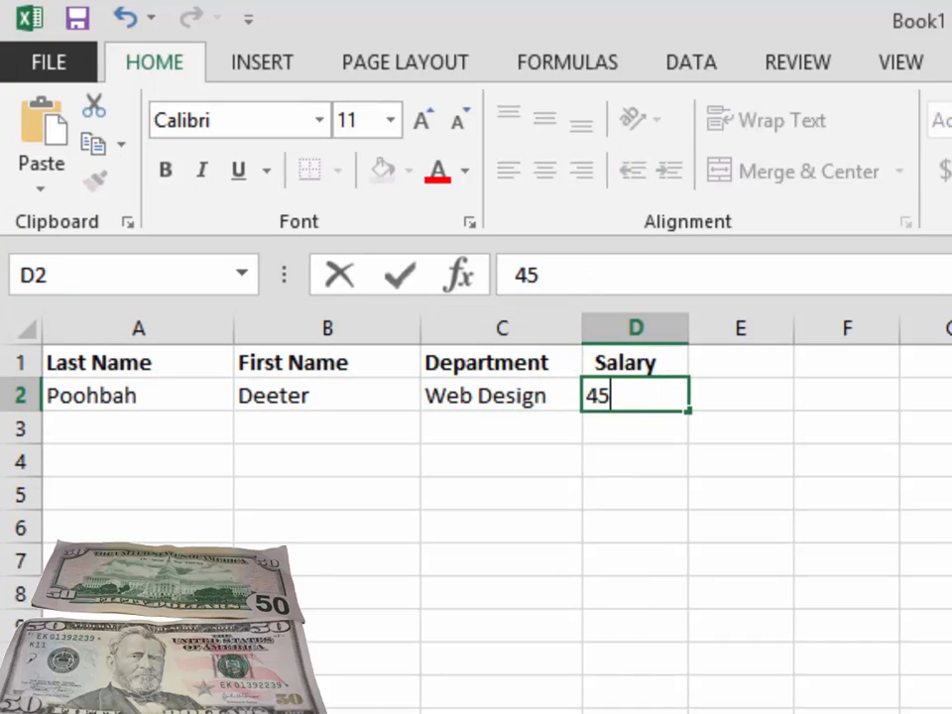
{"action": "type", "text": "000"}
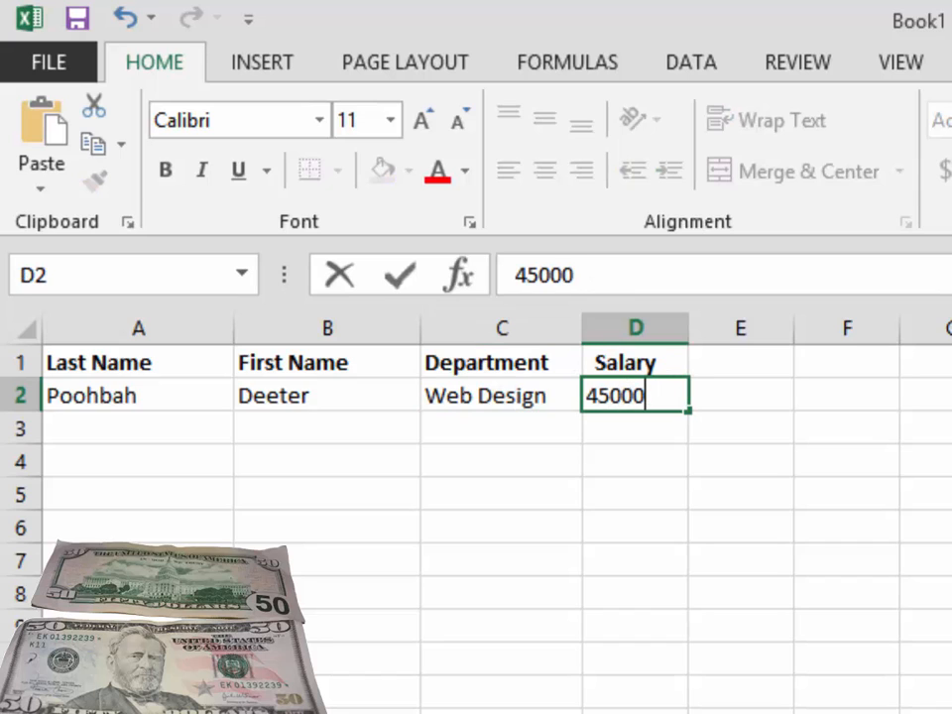
{"action": "key", "text": "Return"}
- Enter the second employee's last name in A3 and first name in B3
{"action": "type", "text": "Smith"}
{"action": "key", "text": "Tab"}
{"action": "type", "text": "E"}
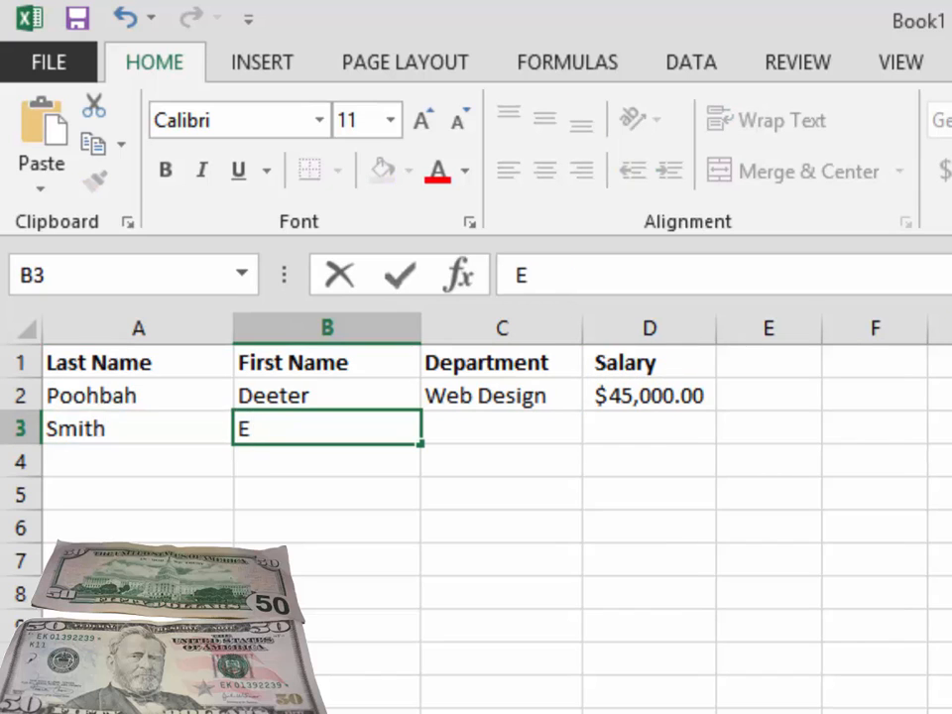
{"action": "type", "text": "liza"}
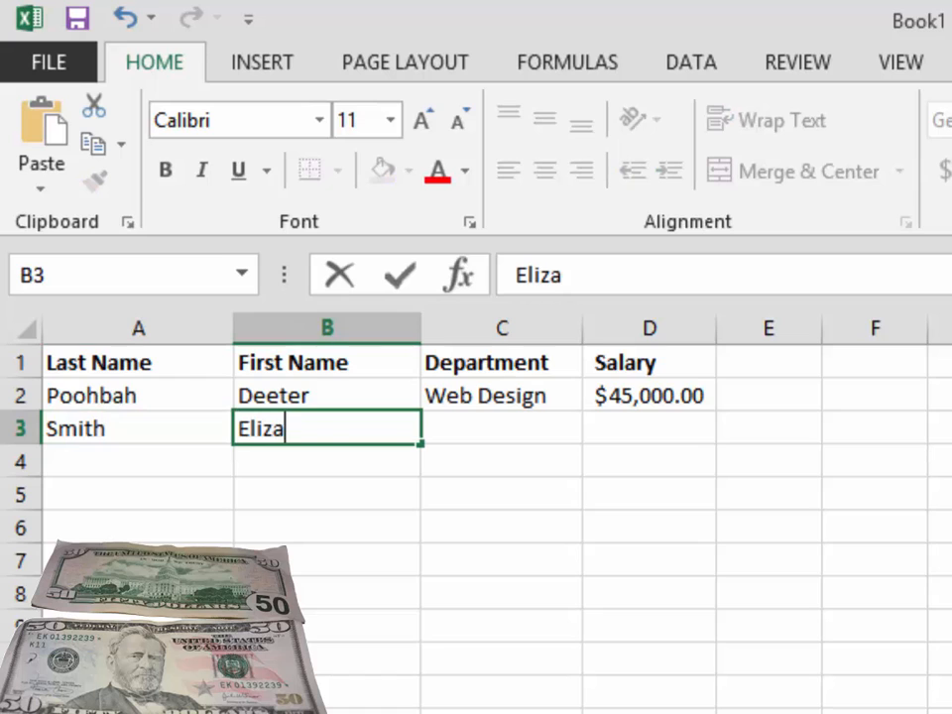
{"action": "type", "text": "beth"}
{"action": "key", "text": "Tab"}
- Enter Training as the department in C3 and a salary of 50000 in D3
{"action": "type", "text": "Traini"}
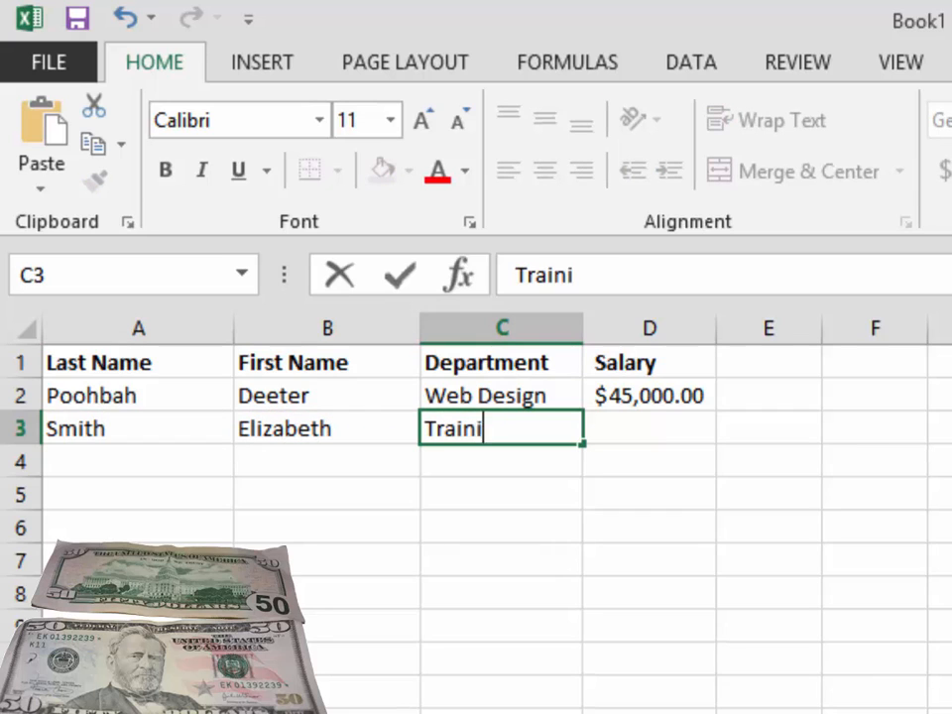
{"action": "type", "text": "ng"}
{"action": "key", "text": "Tab"}
{"action": "type", "text": "50,00"}
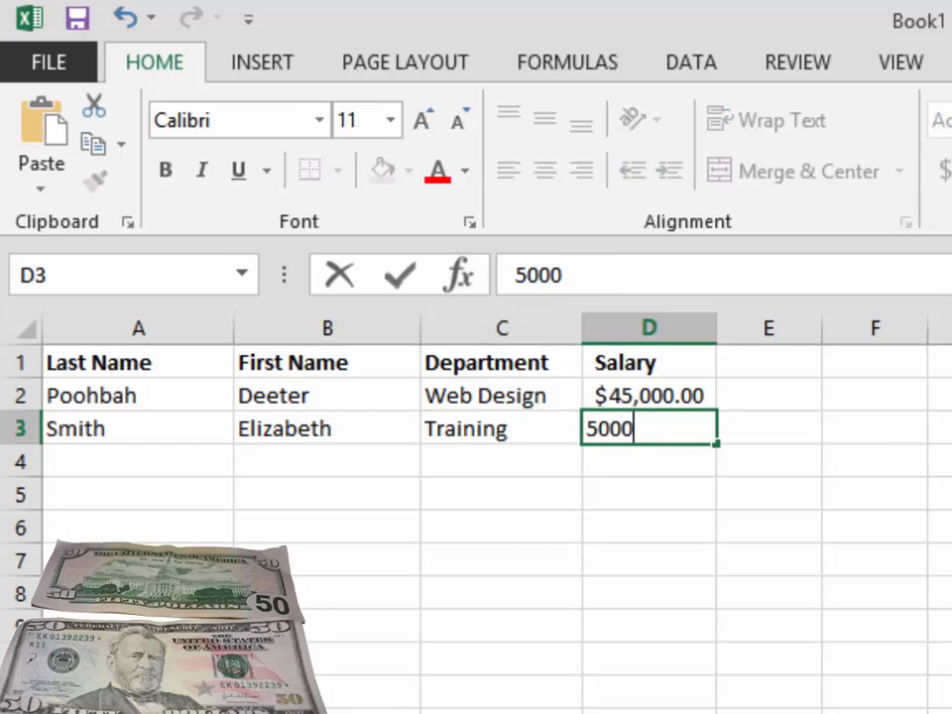
{"action": "type", "text": "0"}
{"action": "key", "text": "Return"}
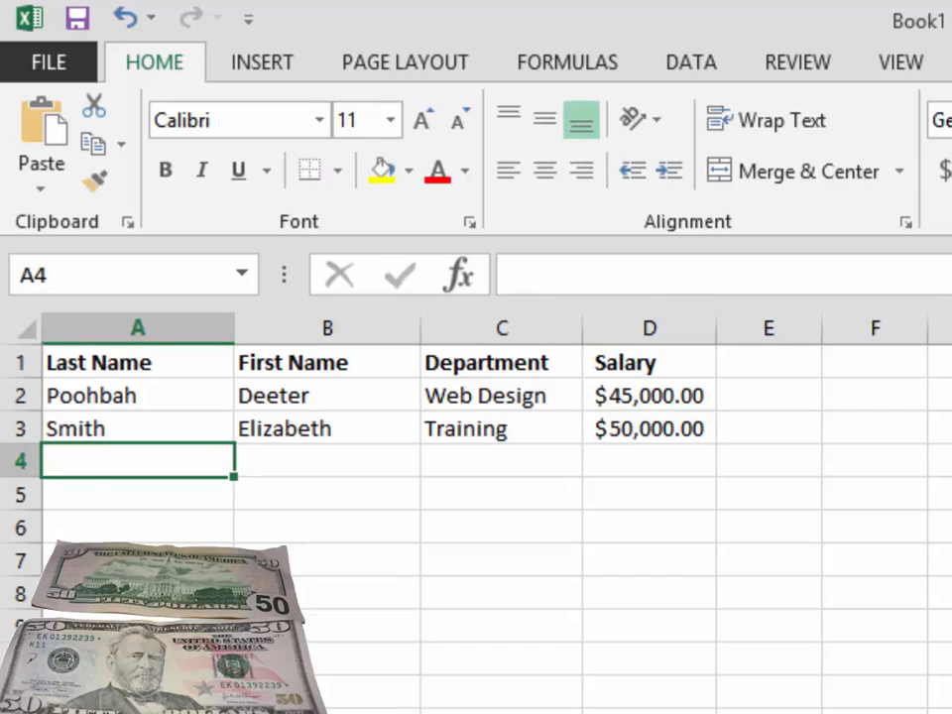
- Enter the third employee's last name in A4 and first name in B4
{"action": "type", "text": "Whe"}
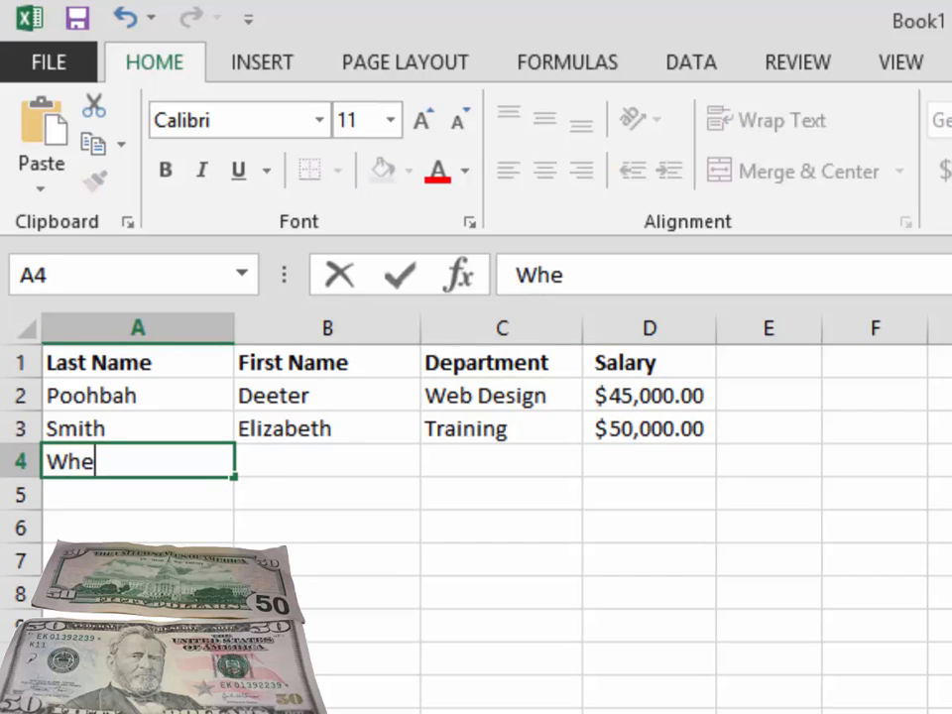
{"action": "type", "text": "ddon"}
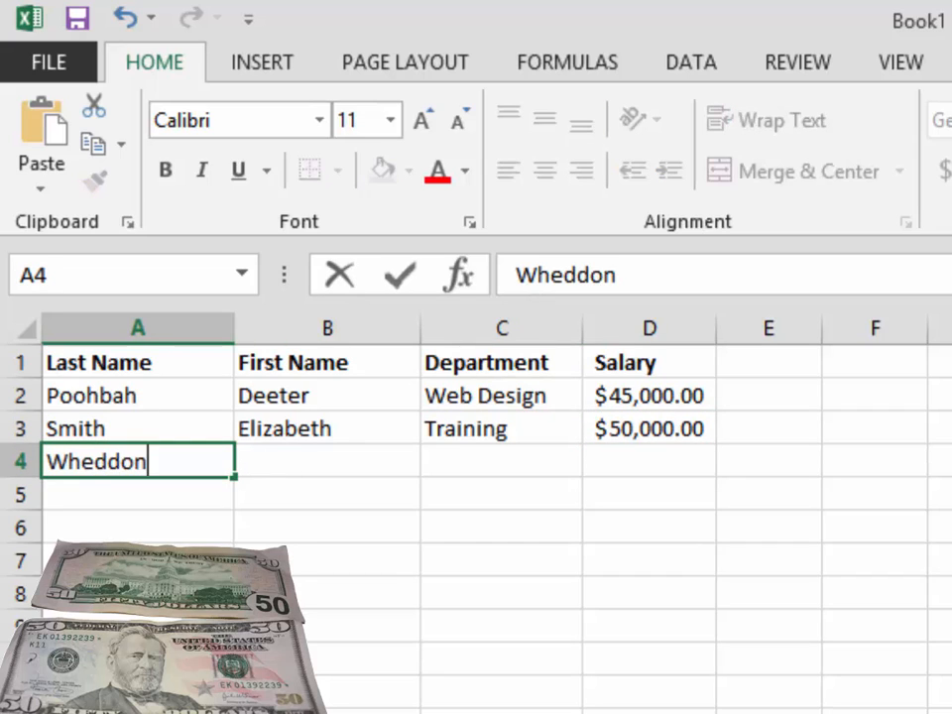
{"action": "key", "text": "Tab"}
{"action": "type", "text": "Alex"}
- Enter Sales as the department in C4 and a salary of 75000 in D4
{"action": "key", "text": "Tab"}
{"action": "type", "text": "Sales"}
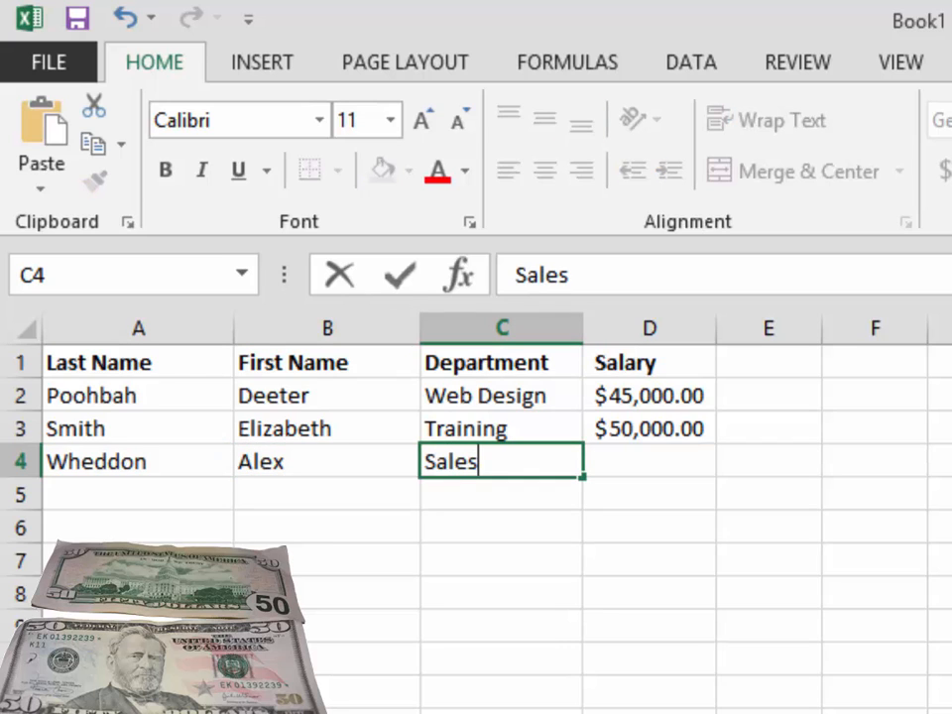
{"action": "key", "text": "Tab"}
{"action": "type", "text": "75000"}
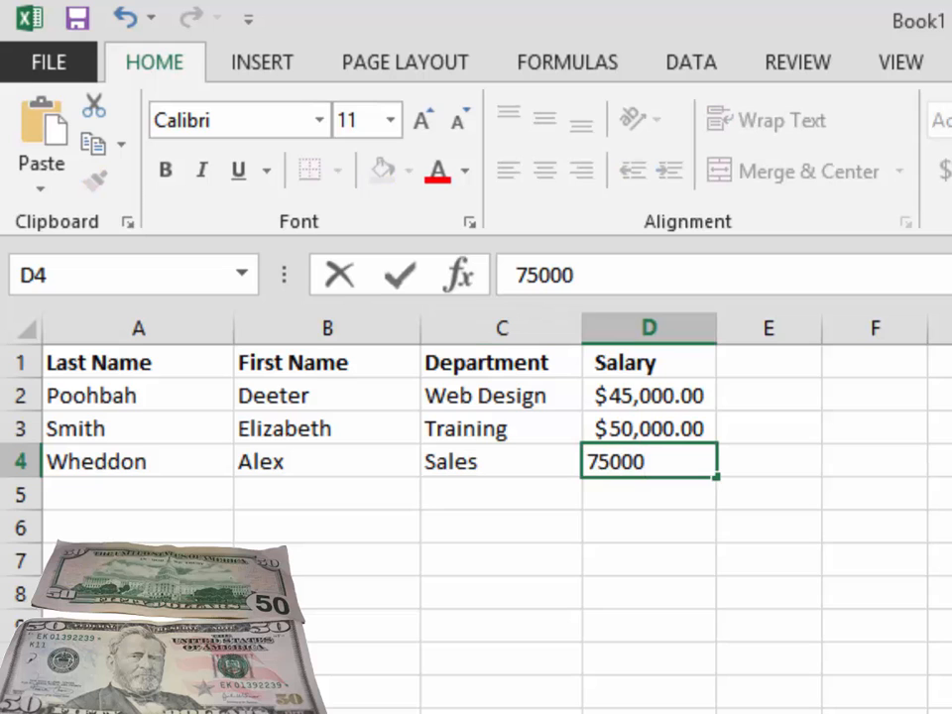
{"action": "left_click", "coordinate": [648, 328]}
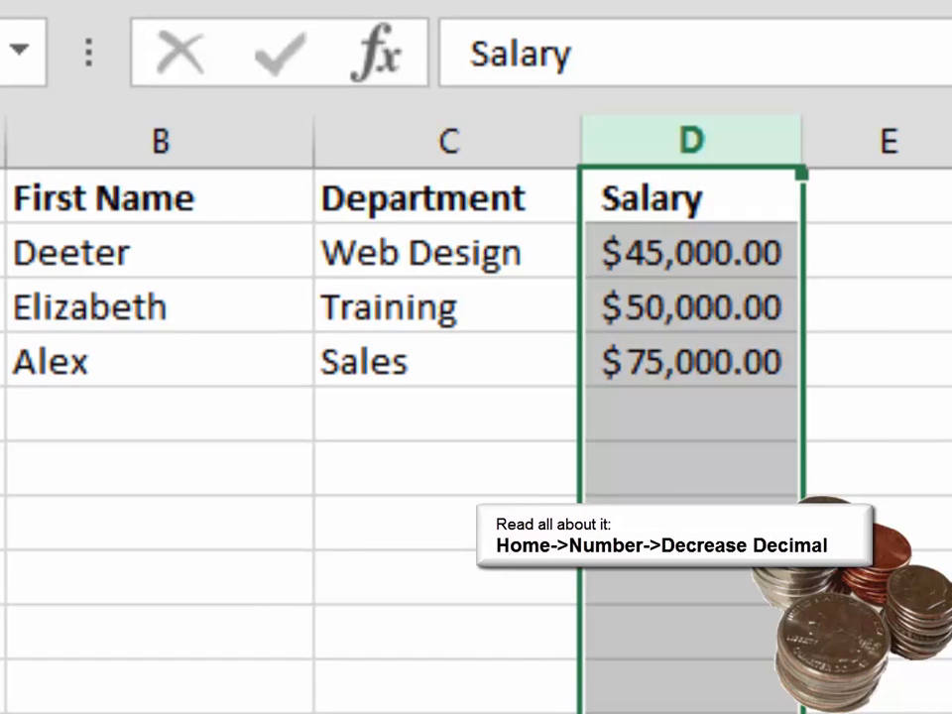
- Change the first employee's salary in D2 to 45000.68
{"action": "key", "text": "F2"}
{"action": "left_click", "coordinate": [691, 251]}
{"action": "key", "text": "F2"}
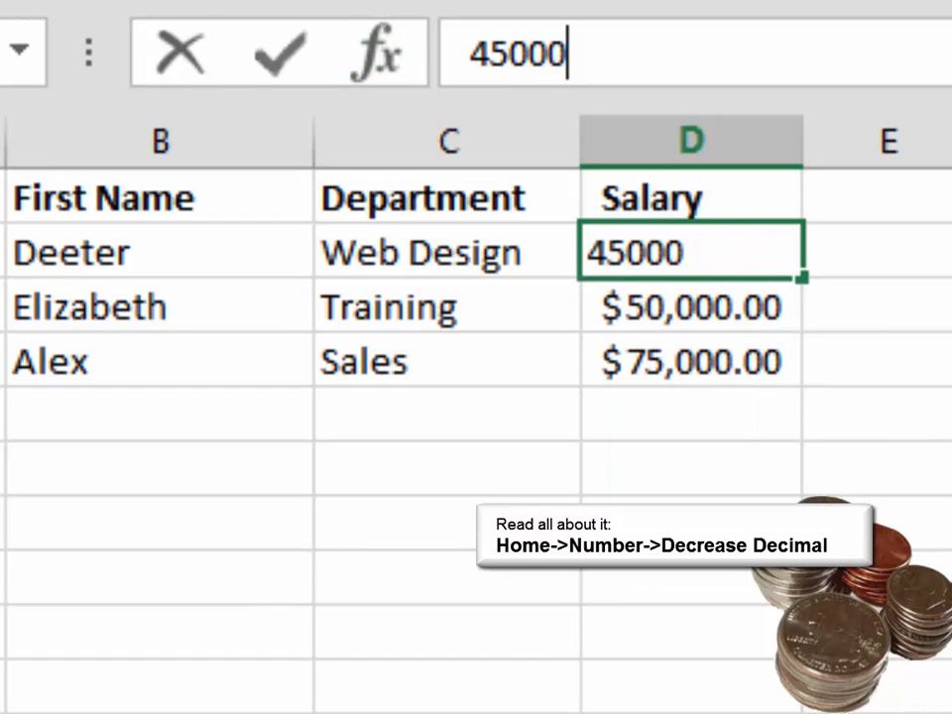
{"action": "type", "text": ".68"}
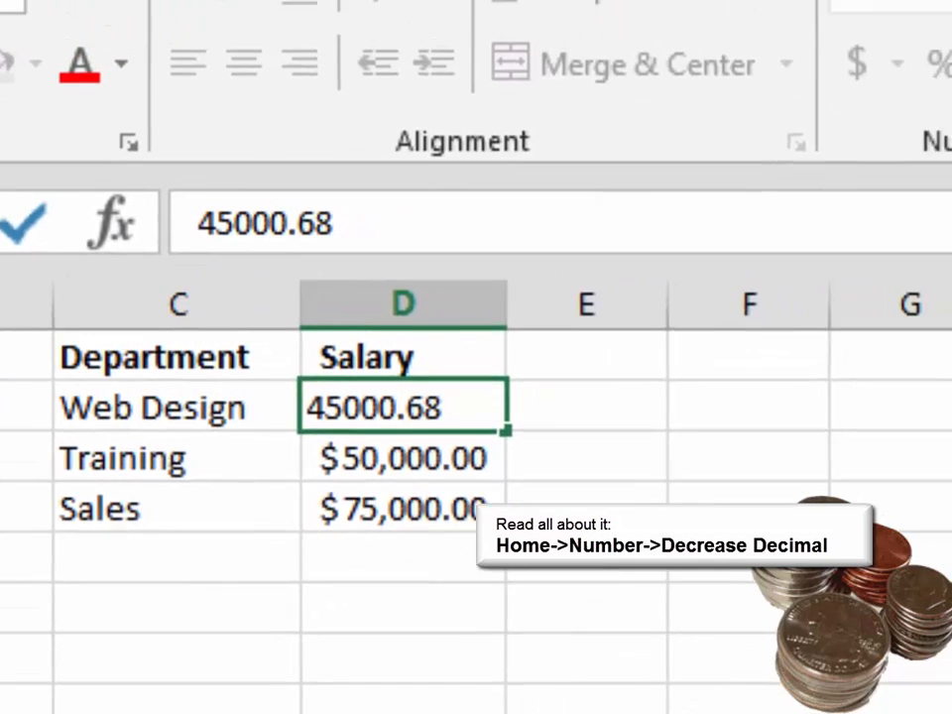
{"action": "key", "text": "ctrl+Return"}
- Reduce the salary in D2 to no displayed decimal places and check the cell's stored value
{"action": "left_click", "coordinate": [901, 185]}
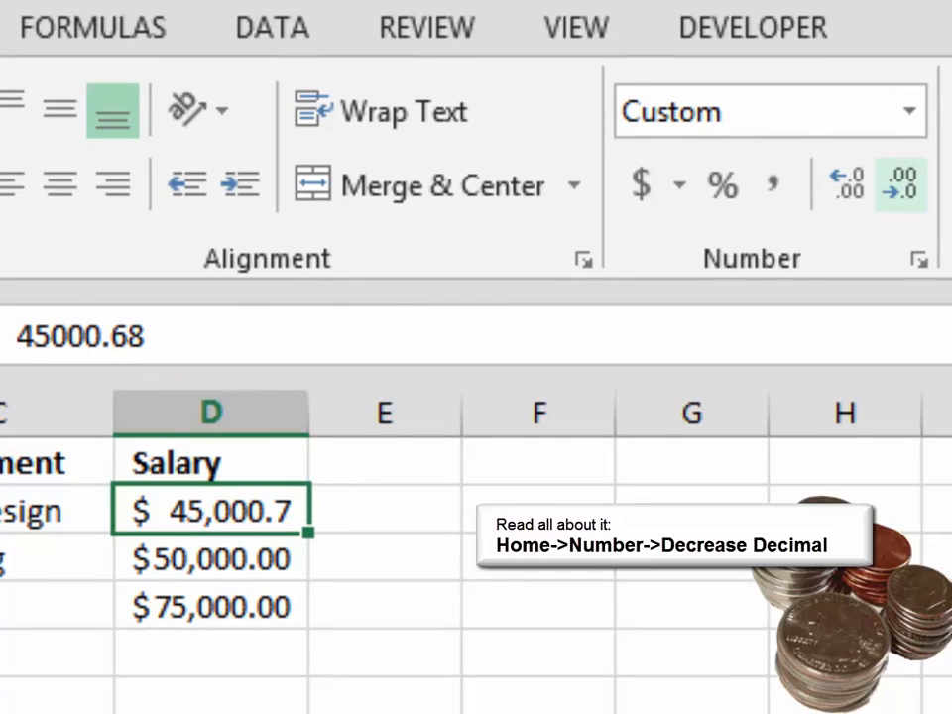
{"action": "left_click", "coordinate": [901, 184]}
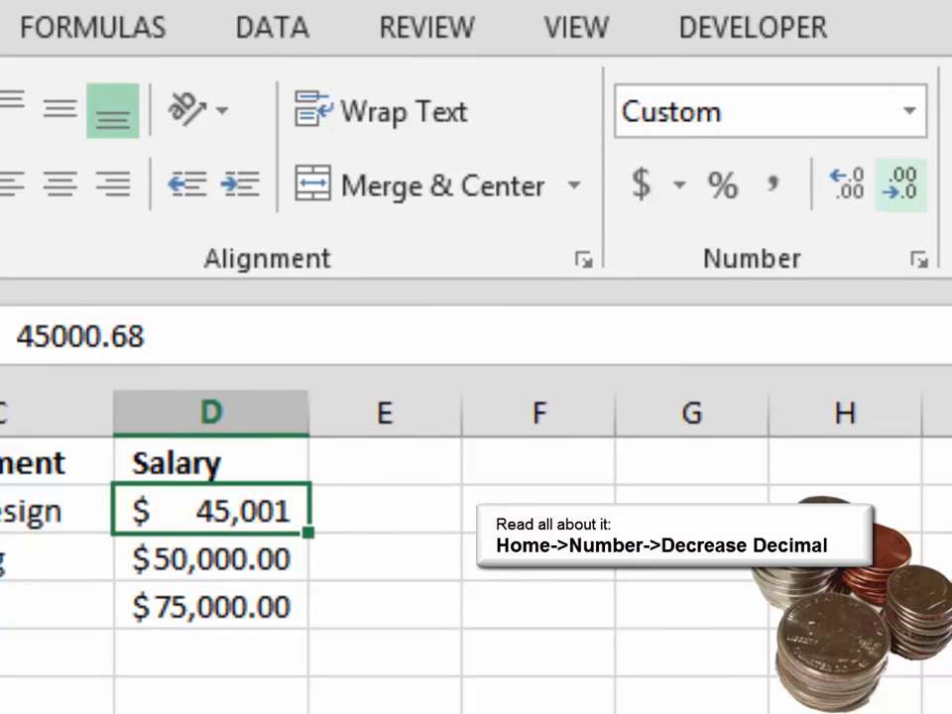
{"action": "left_click", "coordinate": [159, 336]}
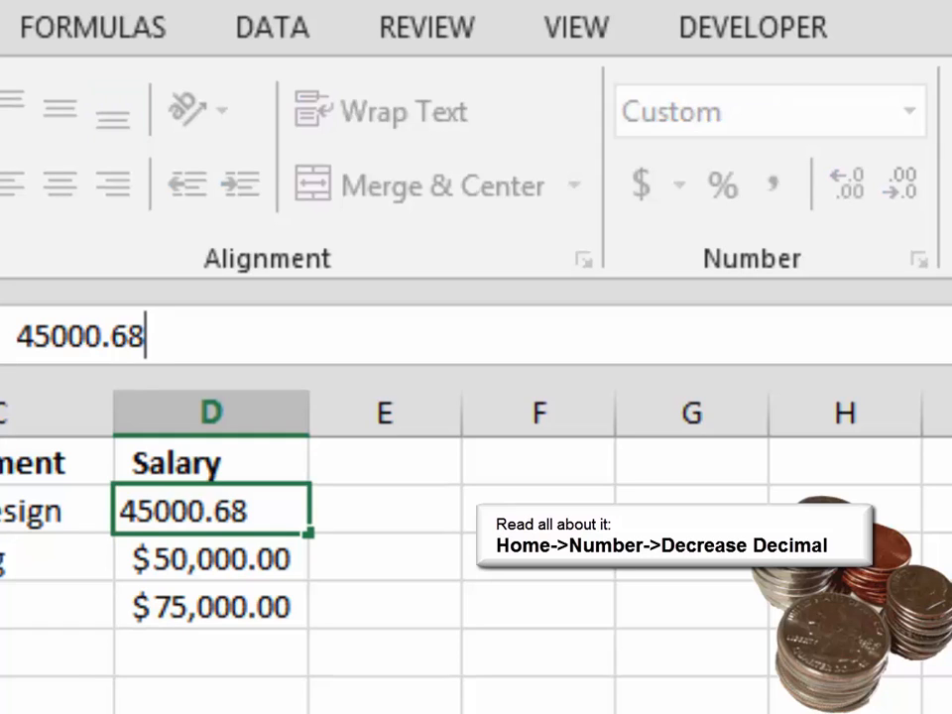
{"action": "key", "text": "Escape"}
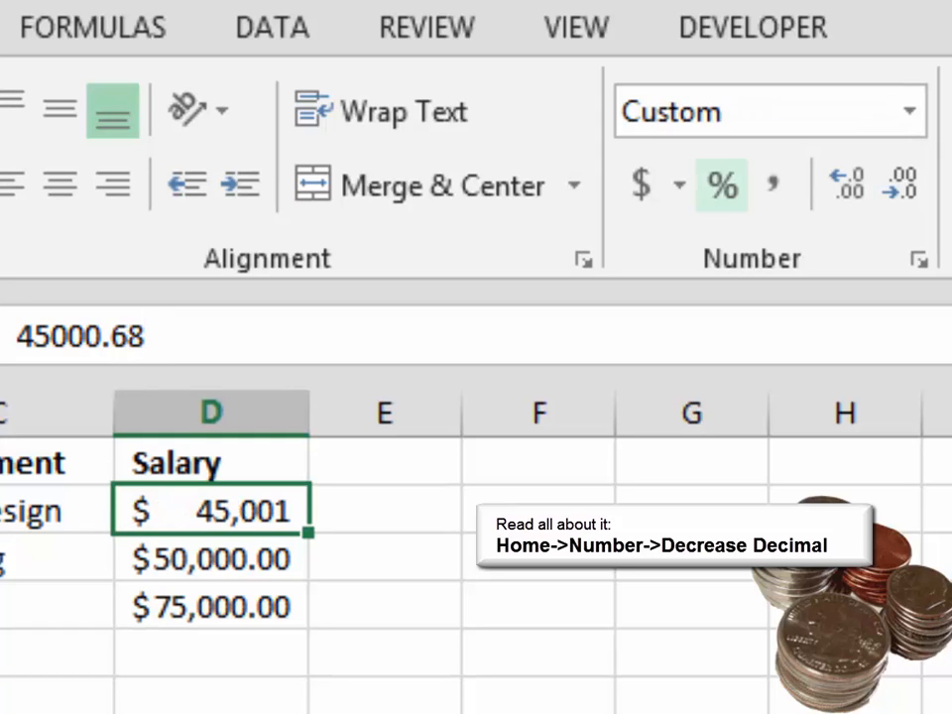
- Restore two decimal places to the salary in D2 and set its value to 45000
{"action": "left_click", "coordinate": [847, 185]}
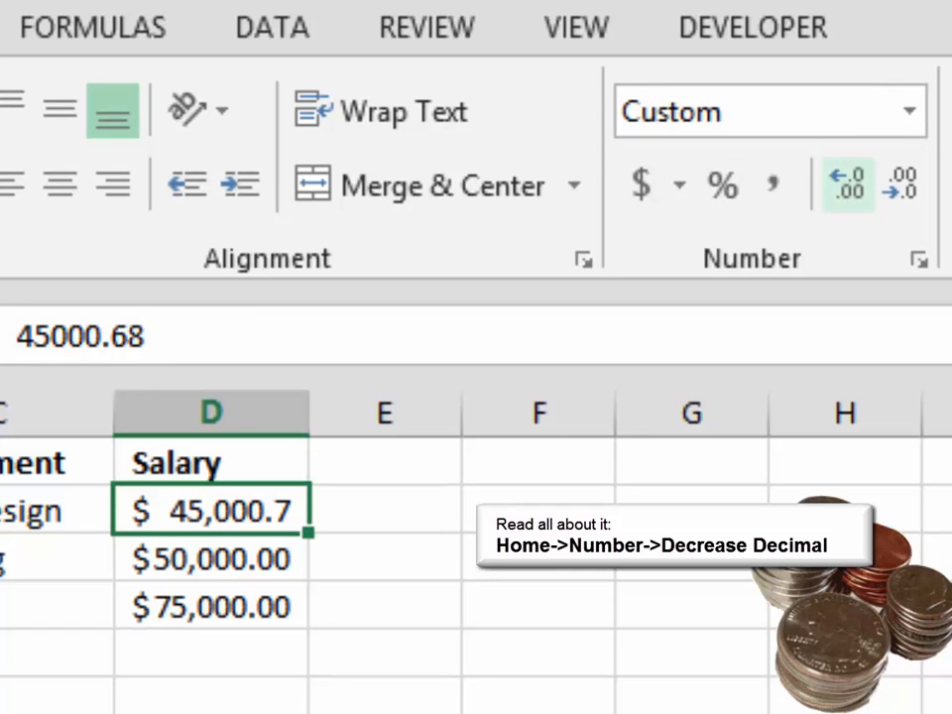
{"action": "left_click", "coordinate": [847, 184]}
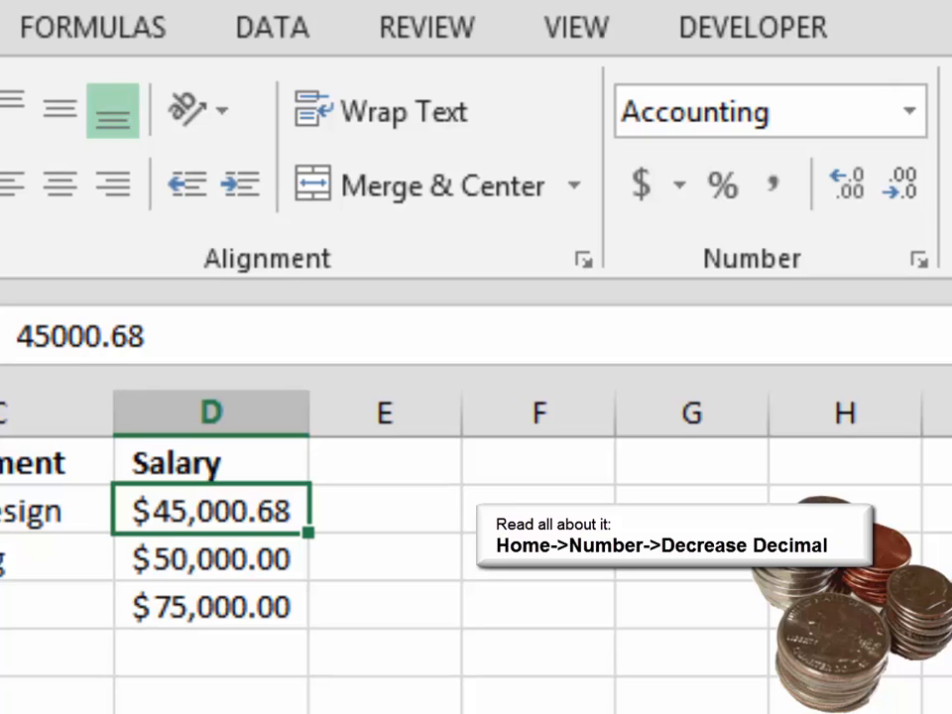
{"action": "key", "text": "F2"}
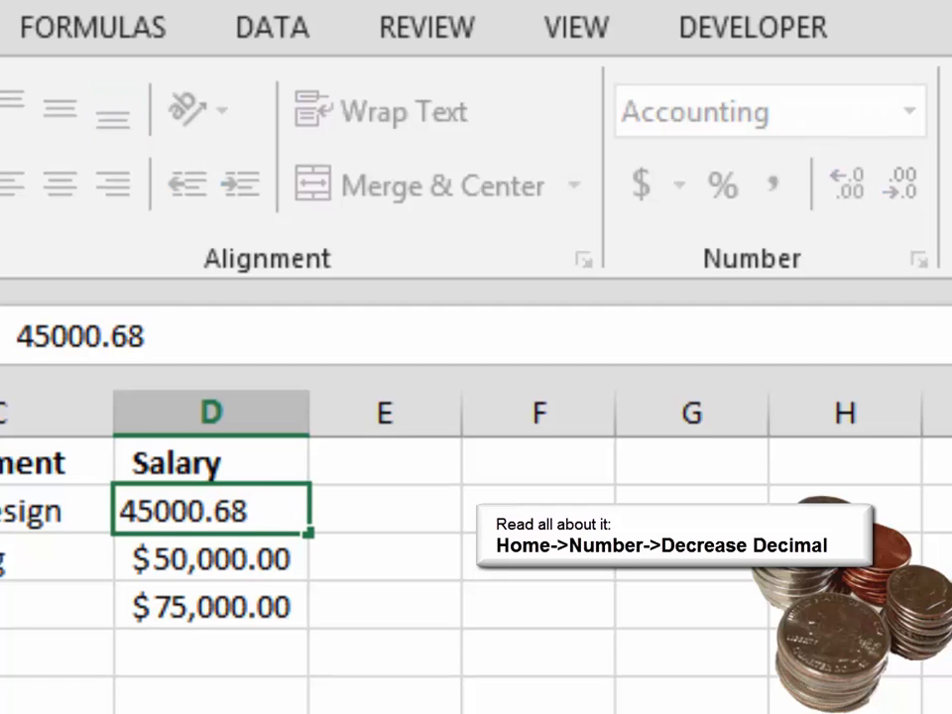
{"action": "key", "text": "BackSpace"}
{"action": "key", "text": "BackSpace"}
{"action": "key", "text": "BackSpace"}
{"action": "key", "text": "ctrl+Return"}
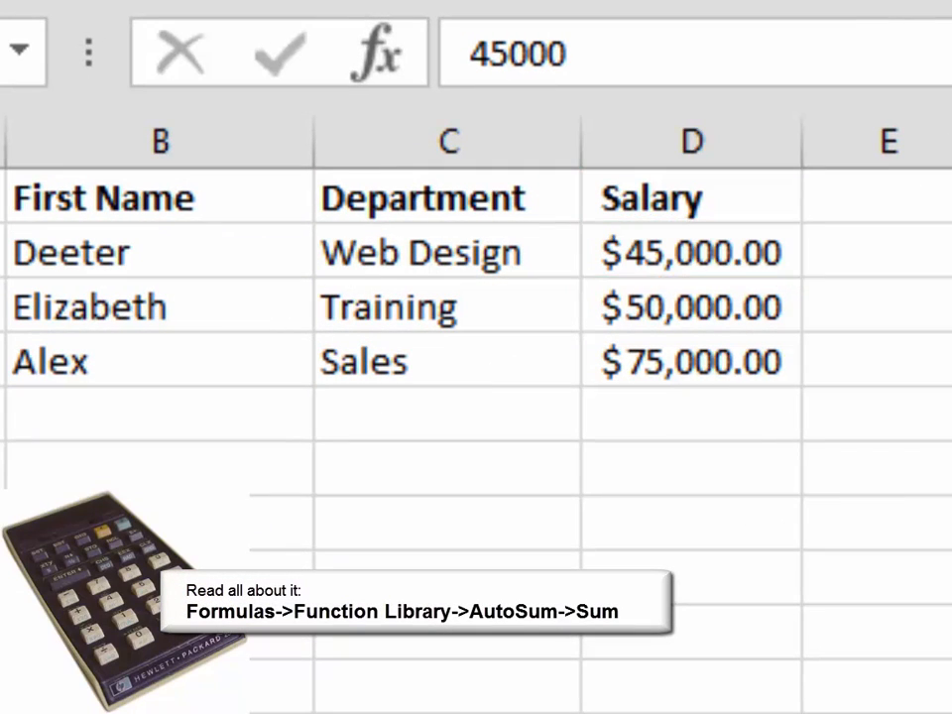
- Total the salaries in D5 with an AutoSum SUM of D2:D4
{"action": "left_click", "coordinate": [691, 414]}
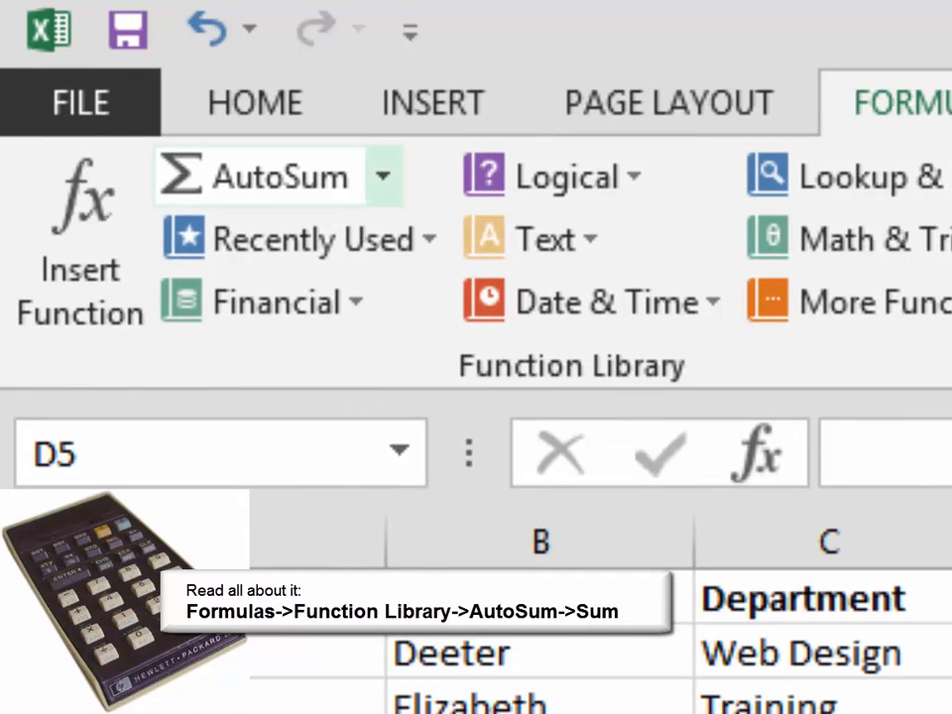
{"action": "left_click", "coordinate": [383, 177]}
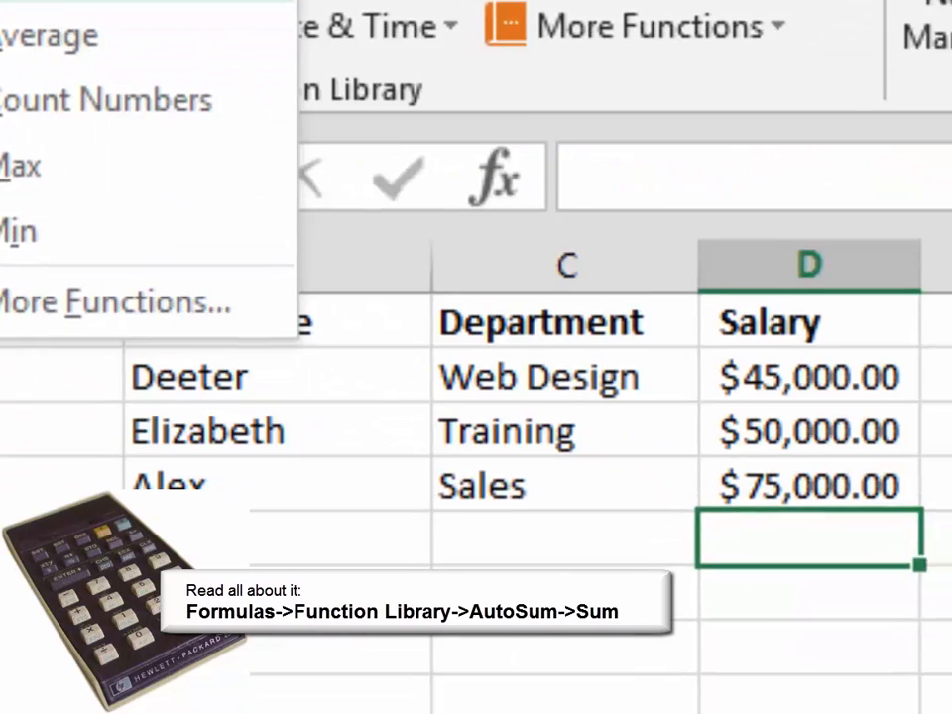
{"action": "left_click", "coordinate": [273, 245]}
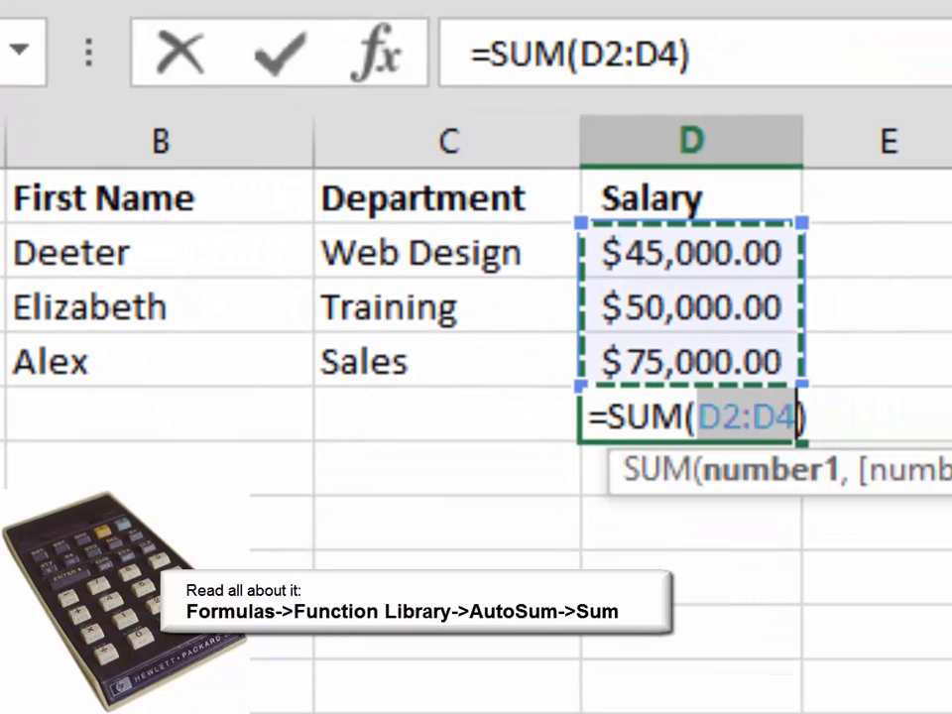
{"action": "key", "text": "Return"}
- Add a top border to the salary total in D5
{"action": "key", "text": "Up"}
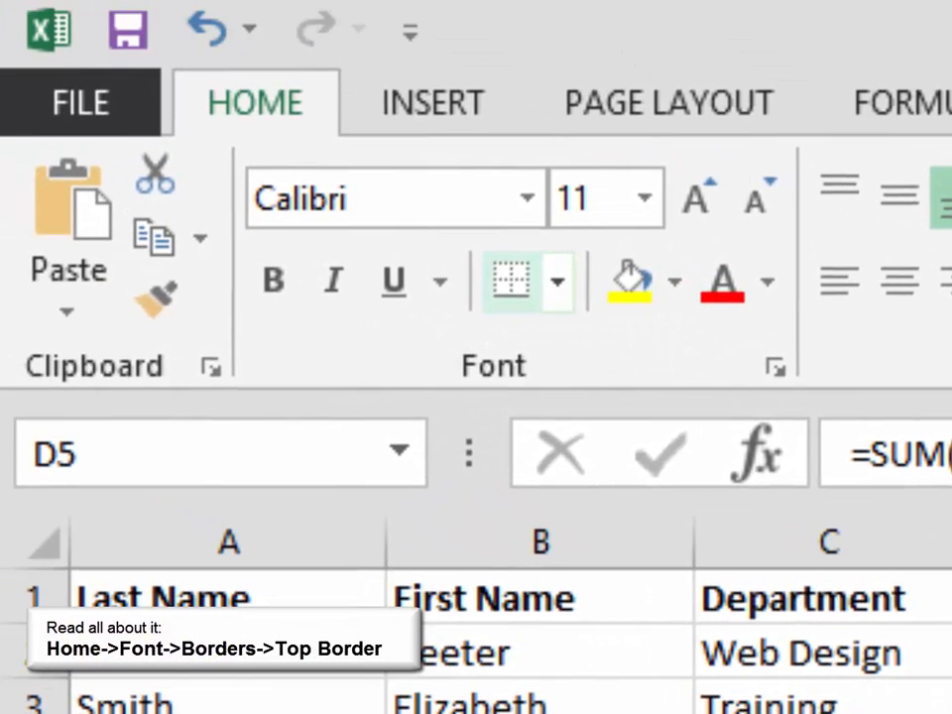
{"action": "left_click", "coordinate": [557, 281]}
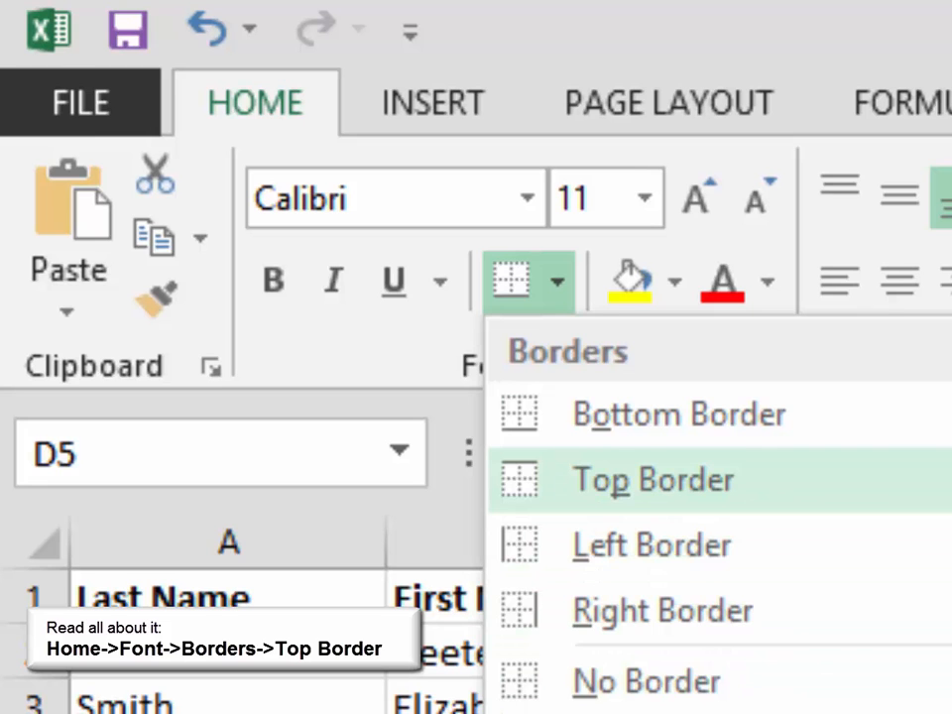
{"action": "left_click", "coordinate": [652, 480]}
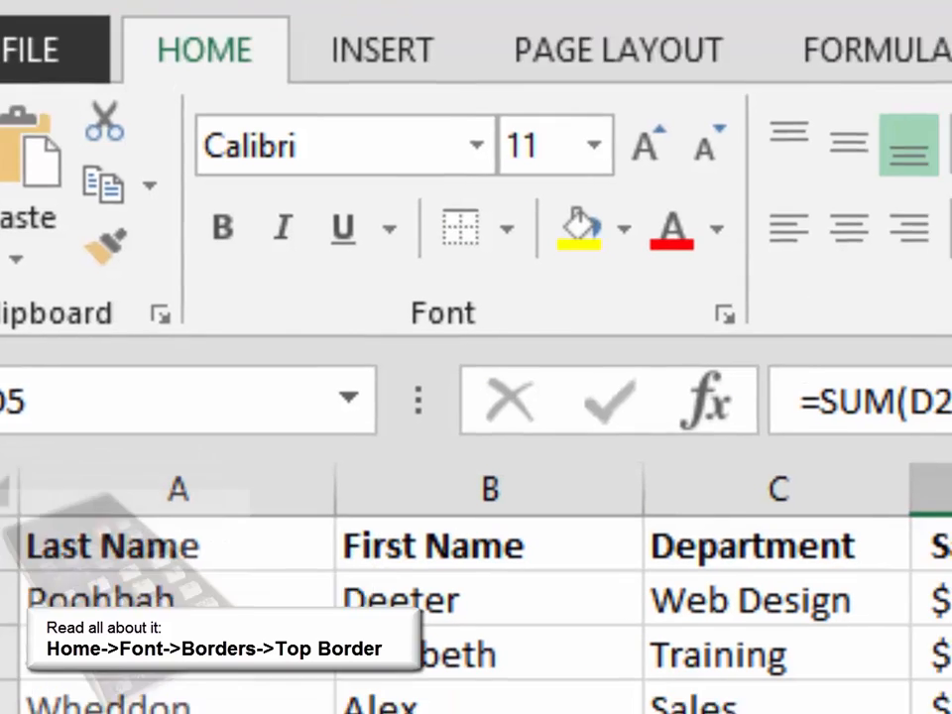
{"action": "left_click", "coordinate": [177, 544]}
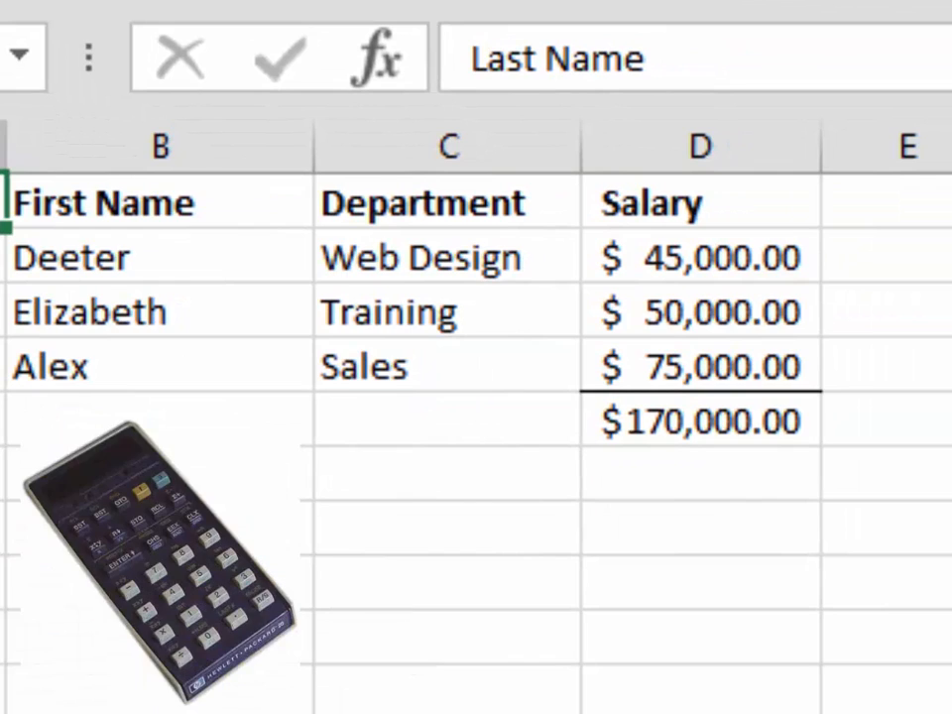
- Enter the labels Sum, Average, MAX, MIN and COUNT in cells C5 through C9
{"action": "left_click", "coordinate": [447, 421]}
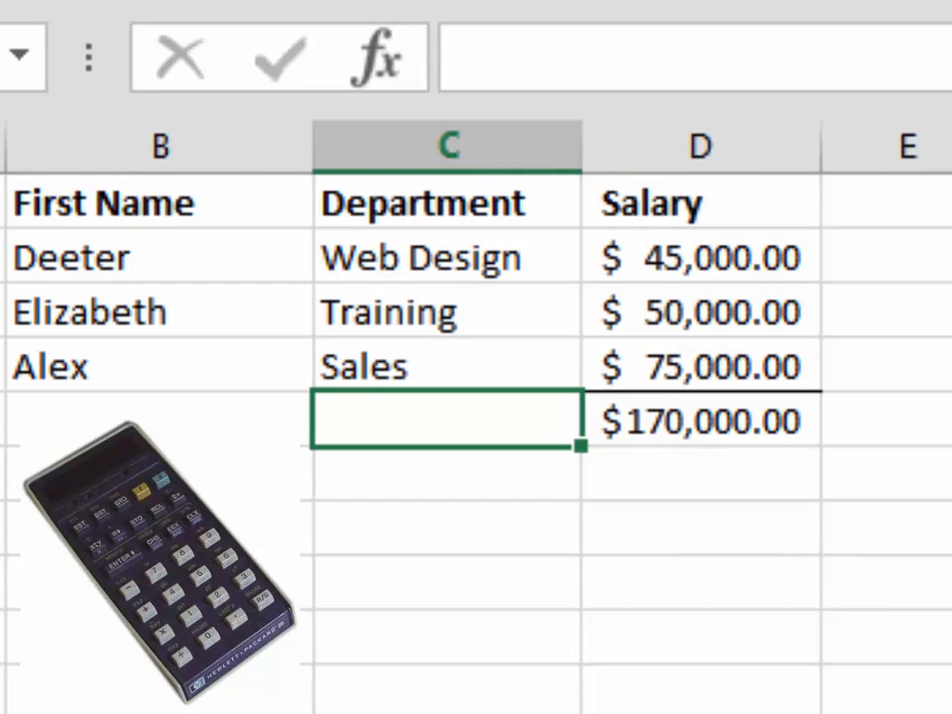
{"action": "type", "text": "SUm"}
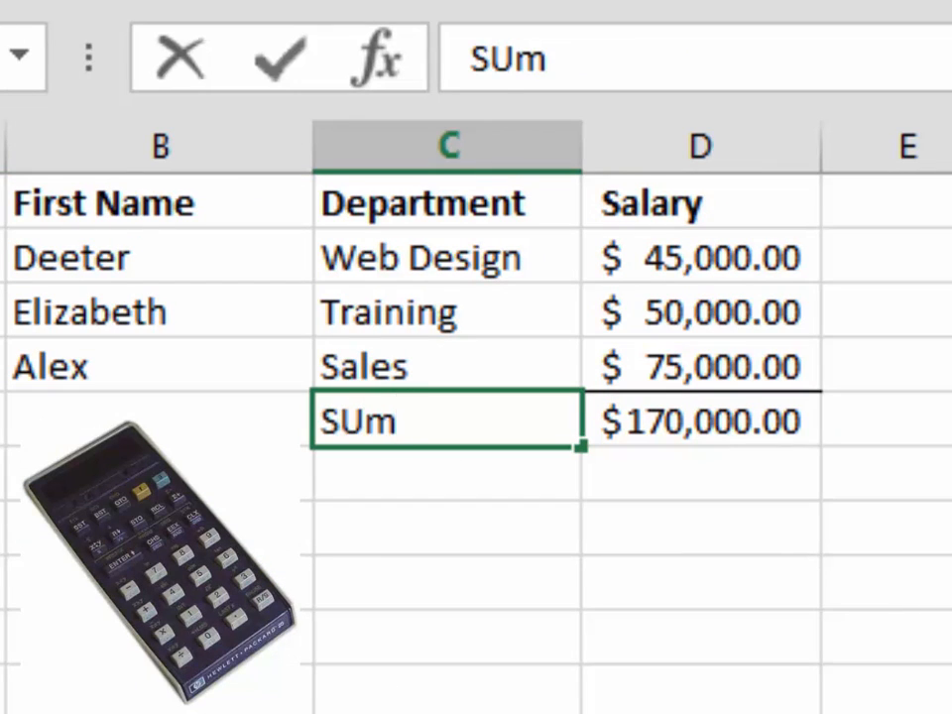
{"action": "key", "text": "ctrl+Return"}
{"action": "type", "text": "A"}
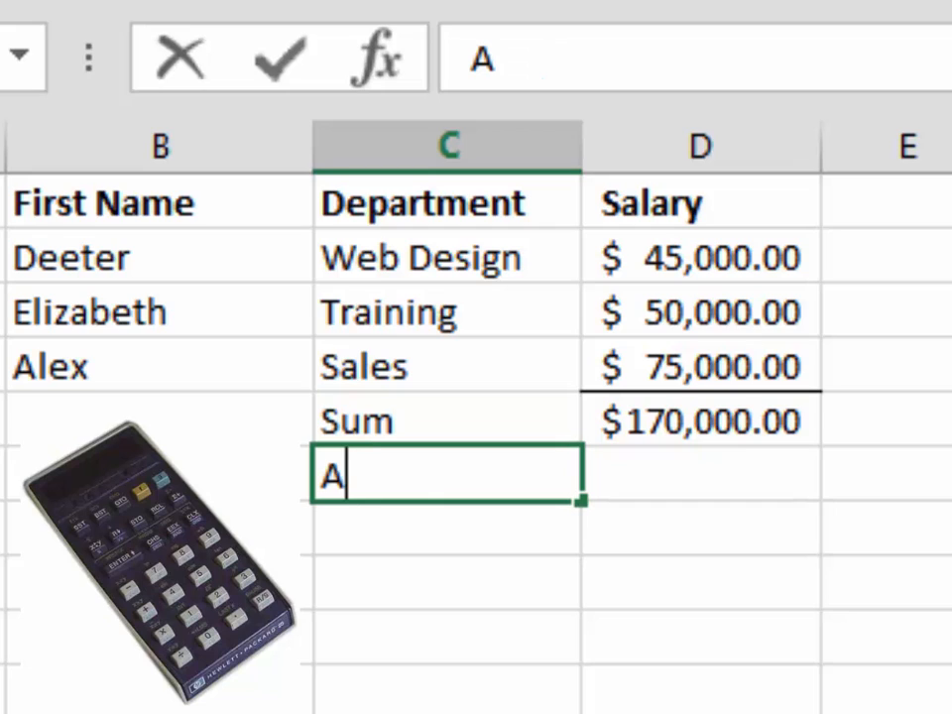
{"action": "type", "text": "verage"}
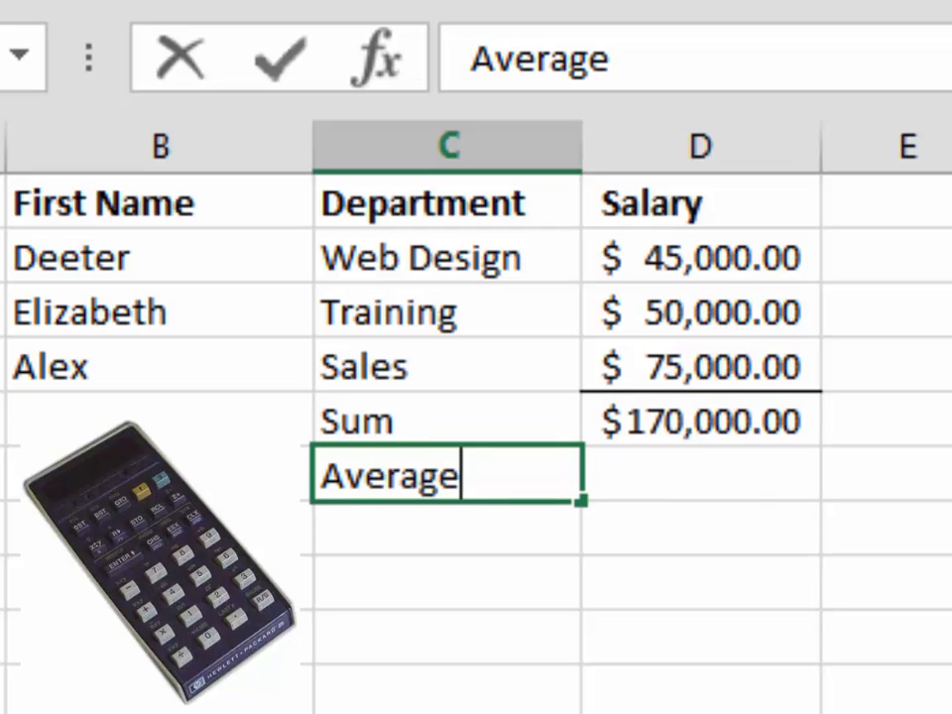
{"action": "key", "text": "Return"}
{"action": "type", "text": "MAX"}
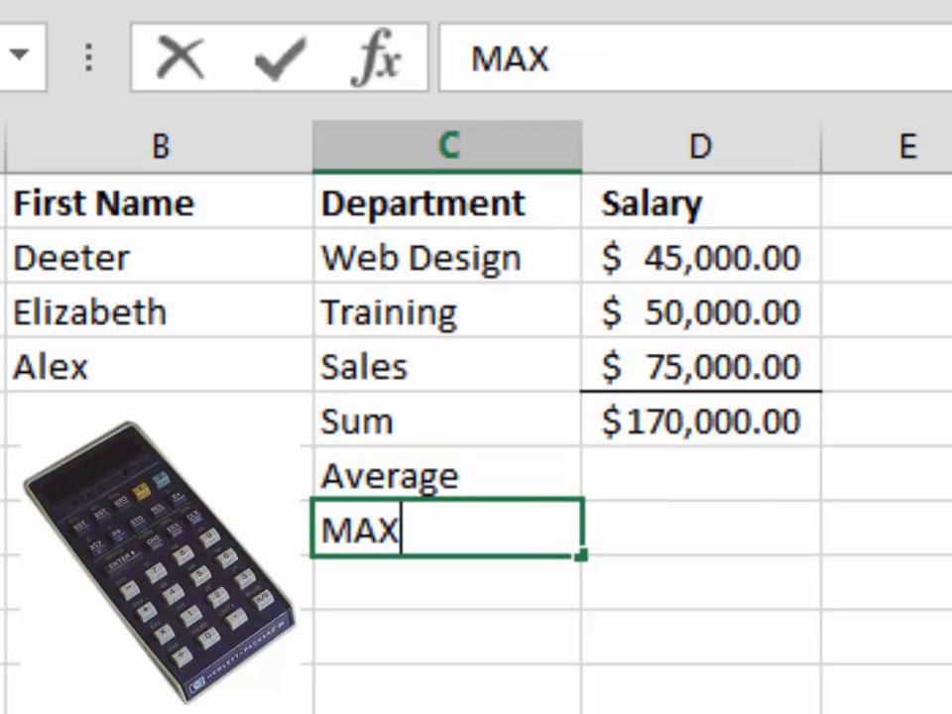
{"action": "key", "text": "Return"}
{"action": "type", "text": "MIN"}
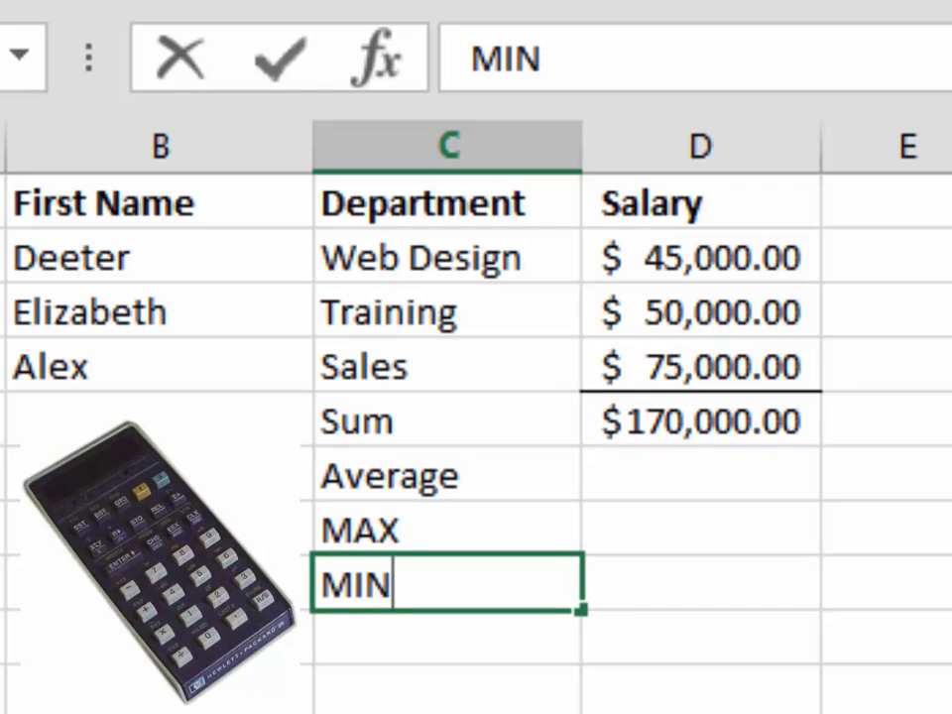
{"action": "key", "text": "Return"}
{"action": "type", "text": "COUNT"}
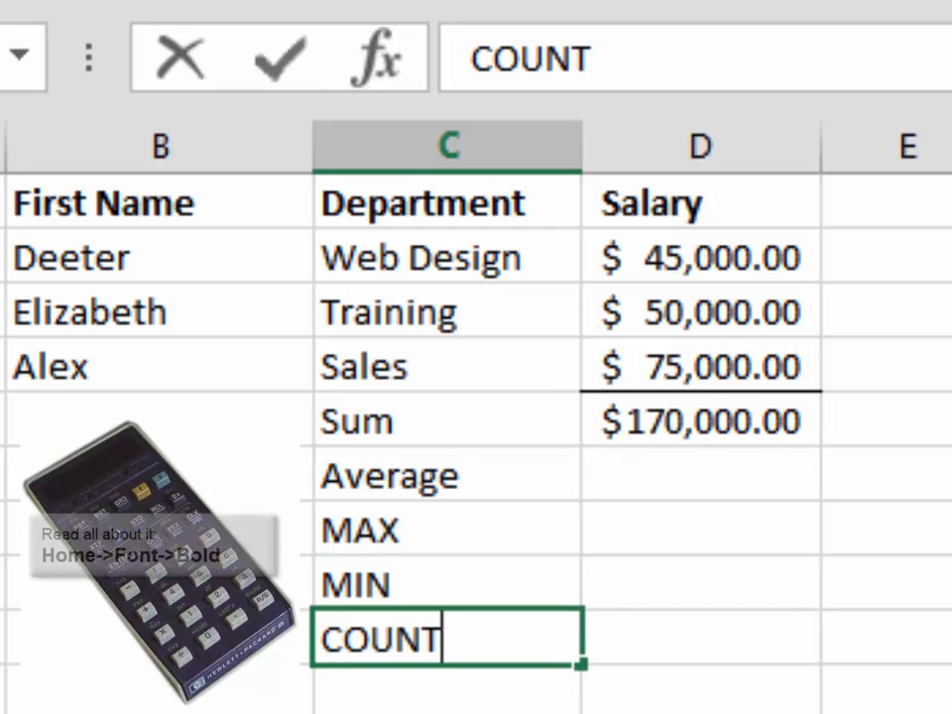
{"action": "key", "text": "Return"}
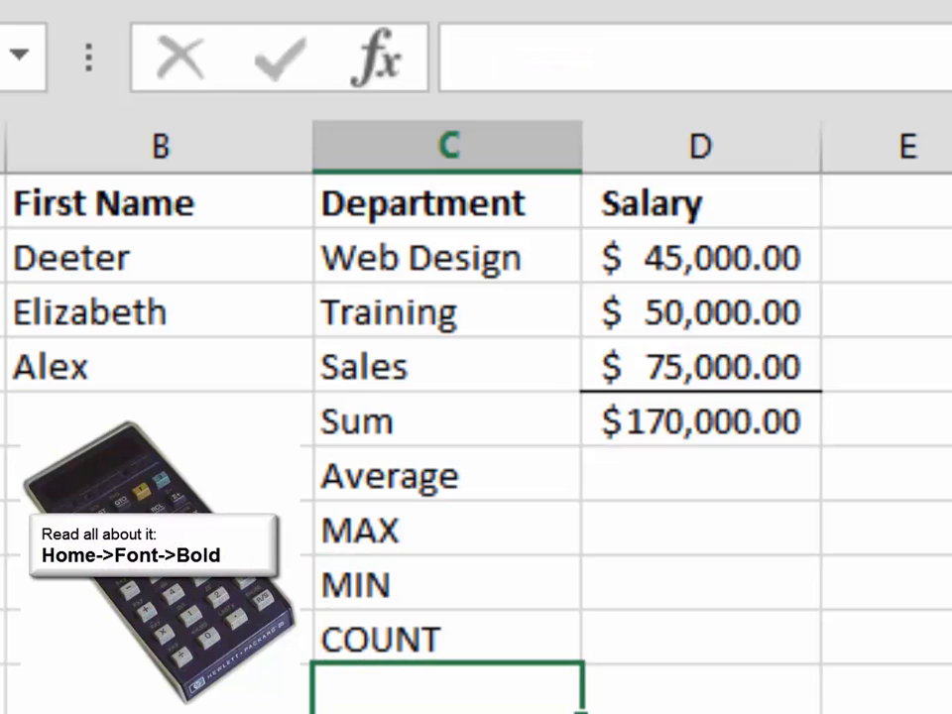
- Make the summary labels in C5:C9 bold
{"action": "key", "text": "Up"}
{"action": "key", "text": "Up"}
{"action": "key", "text": "Up"}
{"action": "key", "text": "Up"}
{"action": "key", "text": "shift+Down"}
{"action": "key", "text": "shift+Down"}
{"action": "key", "text": "shift+Down"}
{"action": "key", "text": "shift+Down"}
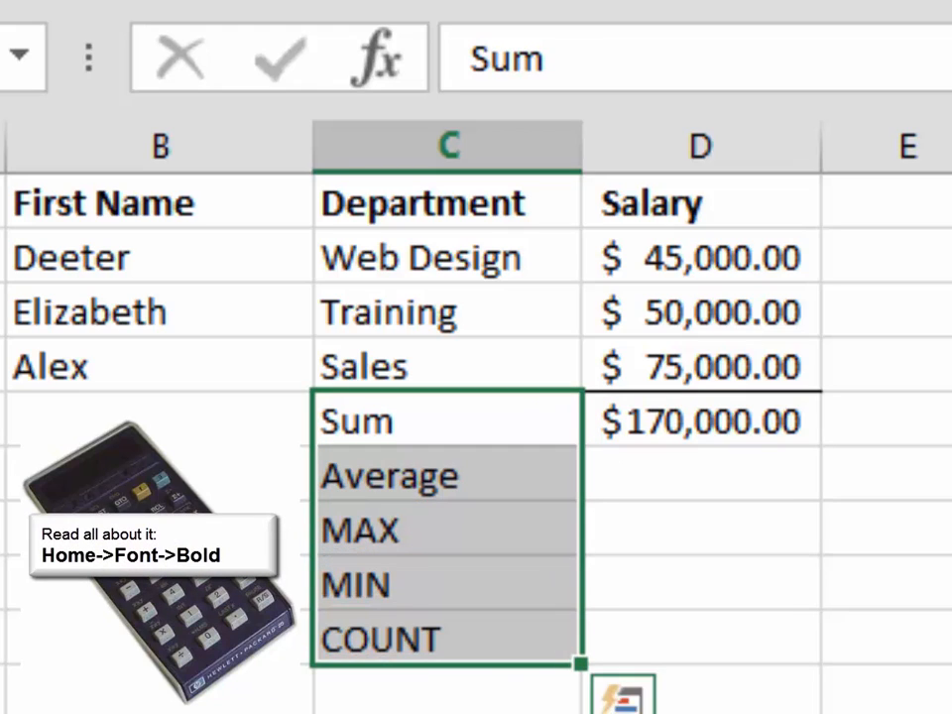
{"action": "key", "text": "ctrl+b"}
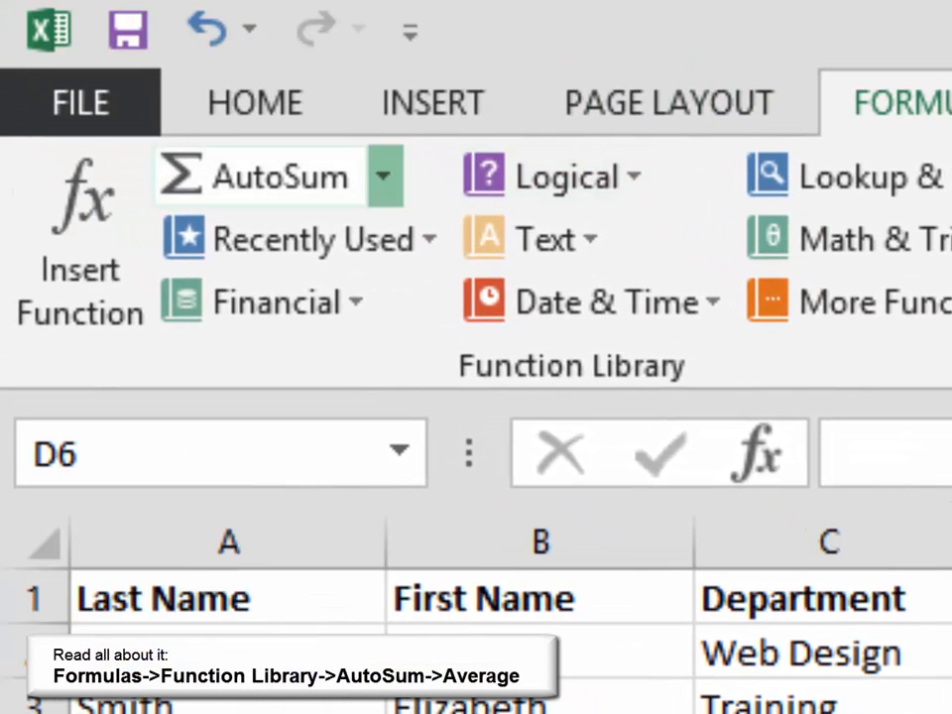
- Calculate the average salary in D6 with an AutoSum AVERAGE of D2:D4
{"action": "left_click", "coordinate": [382, 177]}
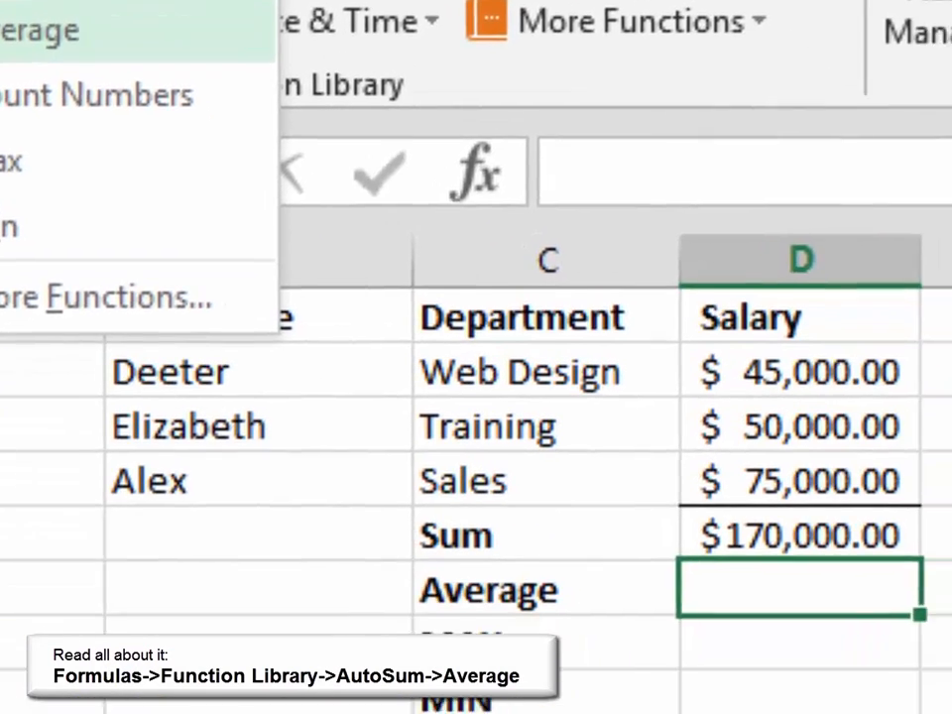
{"action": "left_click", "coordinate": [301, 310]}
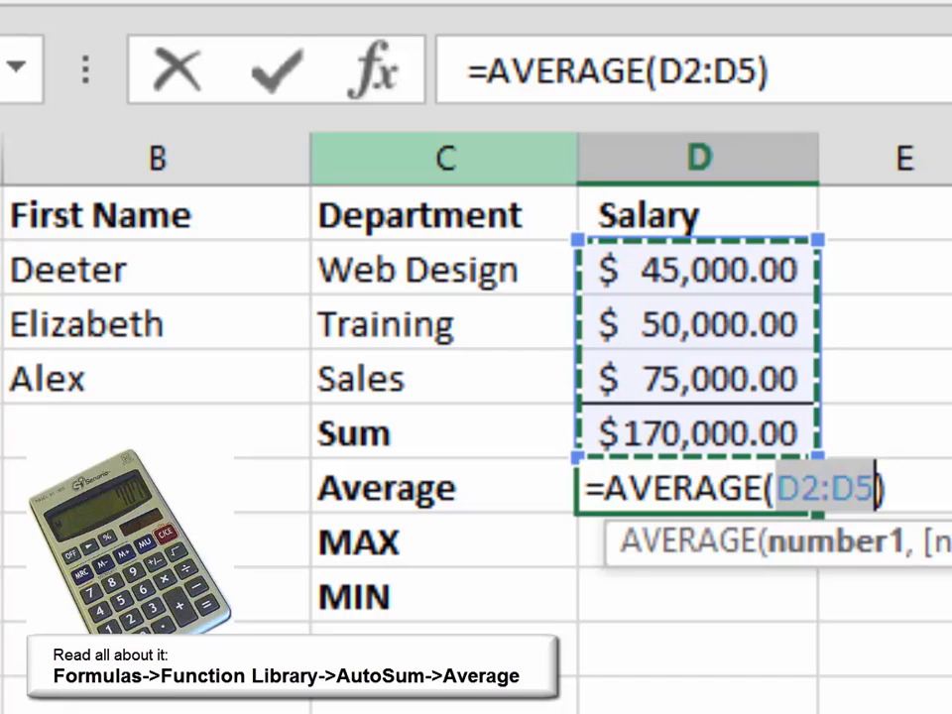
{"action": "left_click_drag", "start_coordinate": [753, 270], "coordinate": [754, 378]}
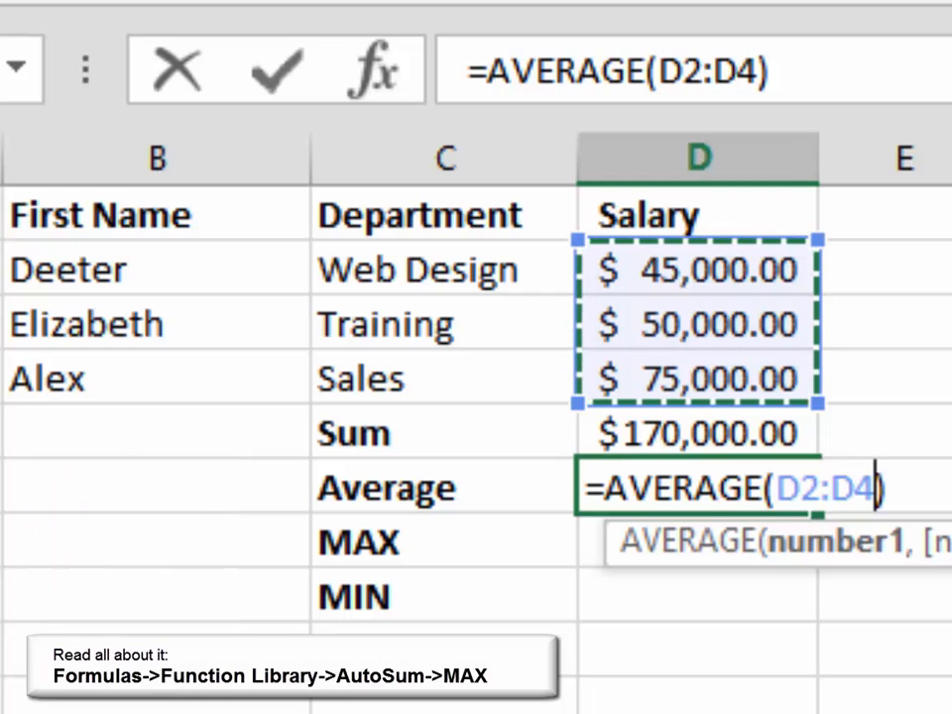
{"action": "key", "text": "Return"}
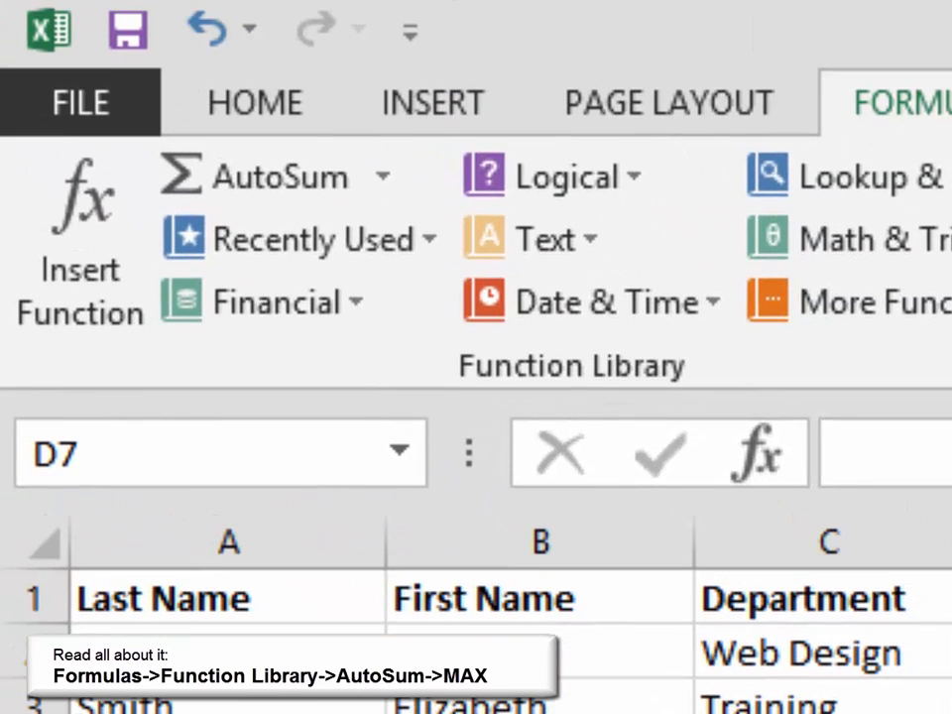
- Calculate the highest salary in D7 with an AutoSum MAX of D2:D4
{"action": "left_click", "coordinate": [381, 176]}
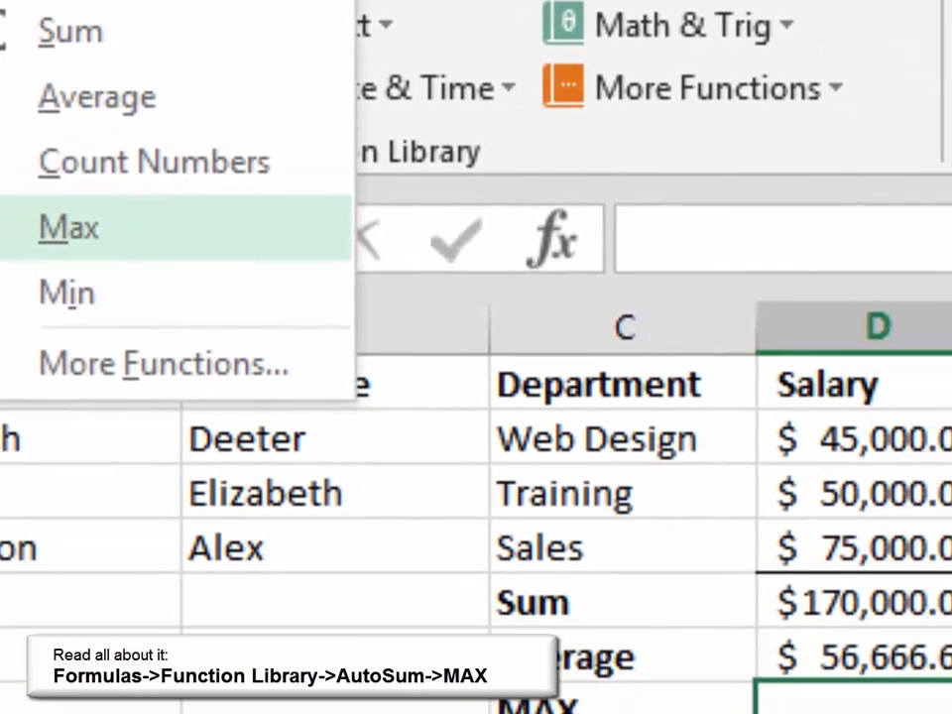
{"action": "left_click", "coordinate": [273, 442]}
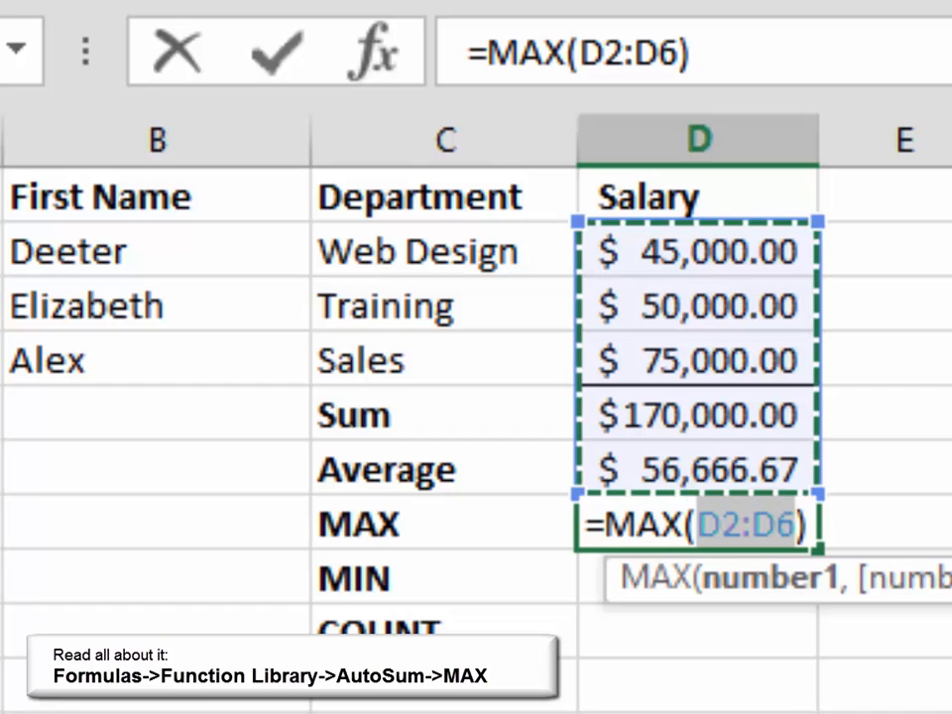
{"action": "left_click_drag", "start_coordinate": [694, 251], "coordinate": [813, 381]}
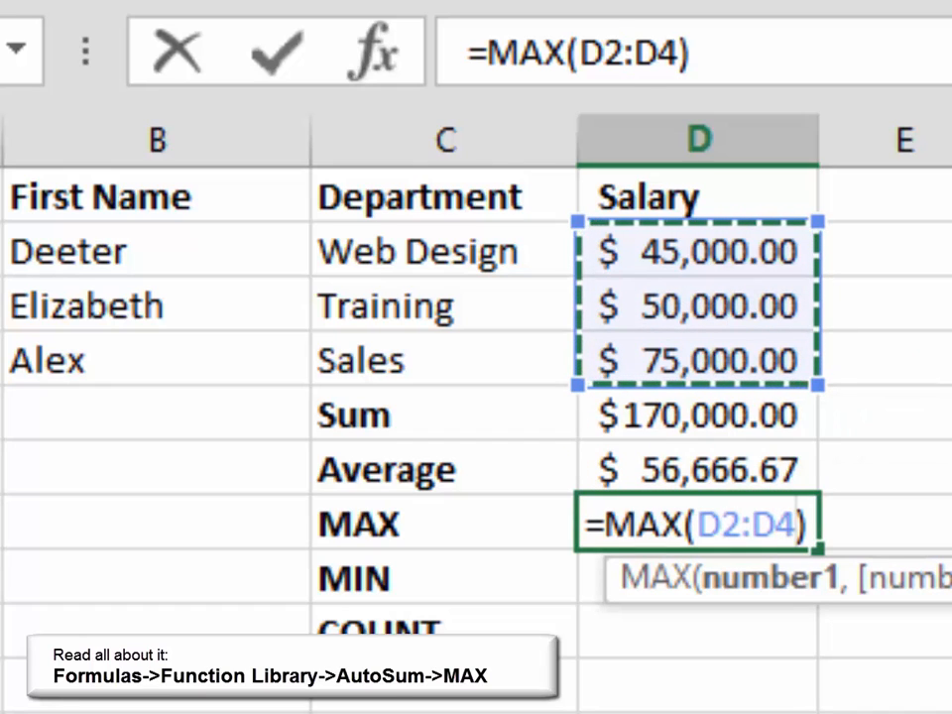
{"action": "key", "text": "Return"}
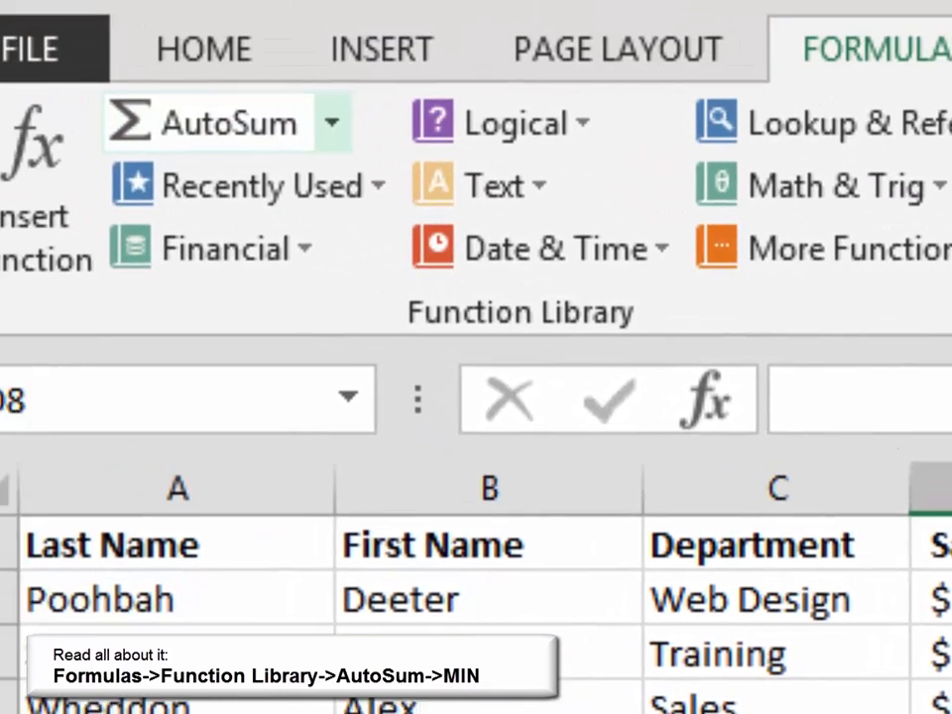
- Calculate the lowest salary in D8 with an AutoSum MIN of D2:D4
{"action": "left_click", "coordinate": [383, 177]}
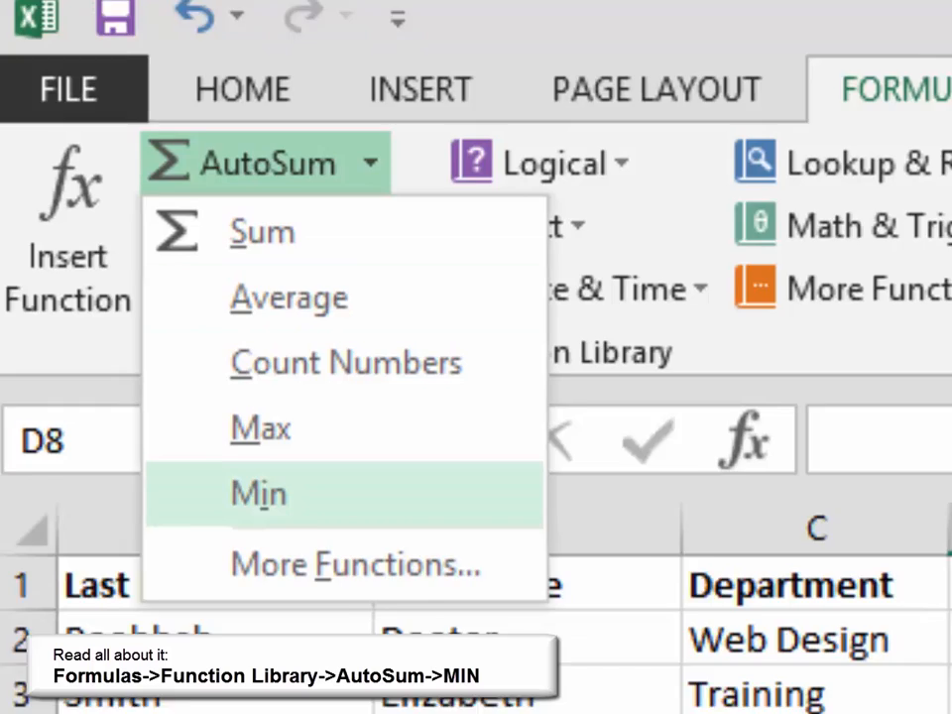
{"action": "left_click", "coordinate": [271, 507]}
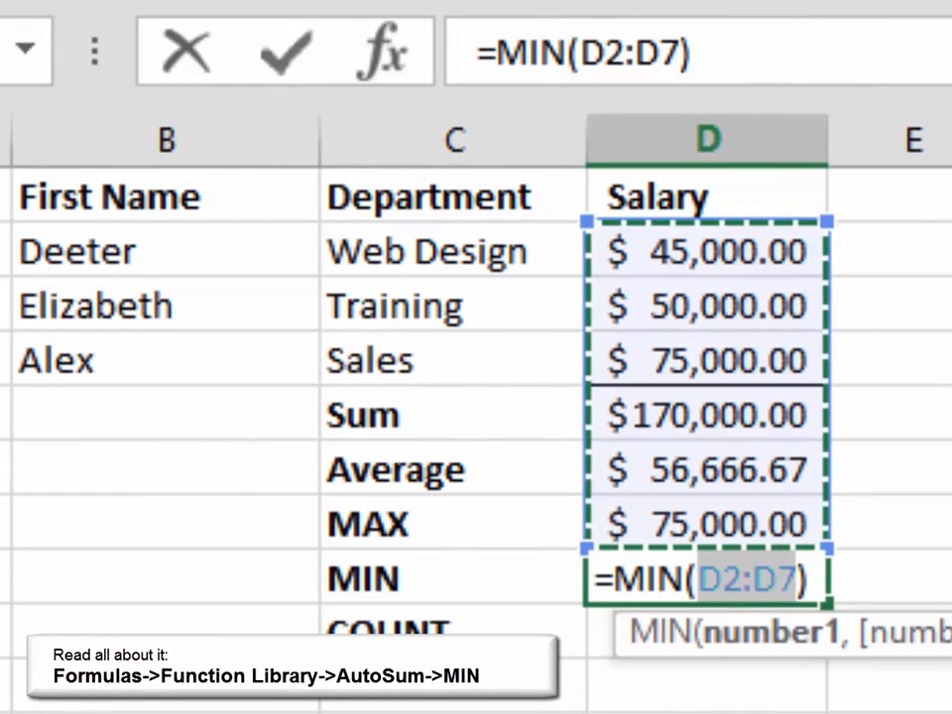
{"action": "left_click_drag", "start_coordinate": [694, 251], "coordinate": [754, 362]}
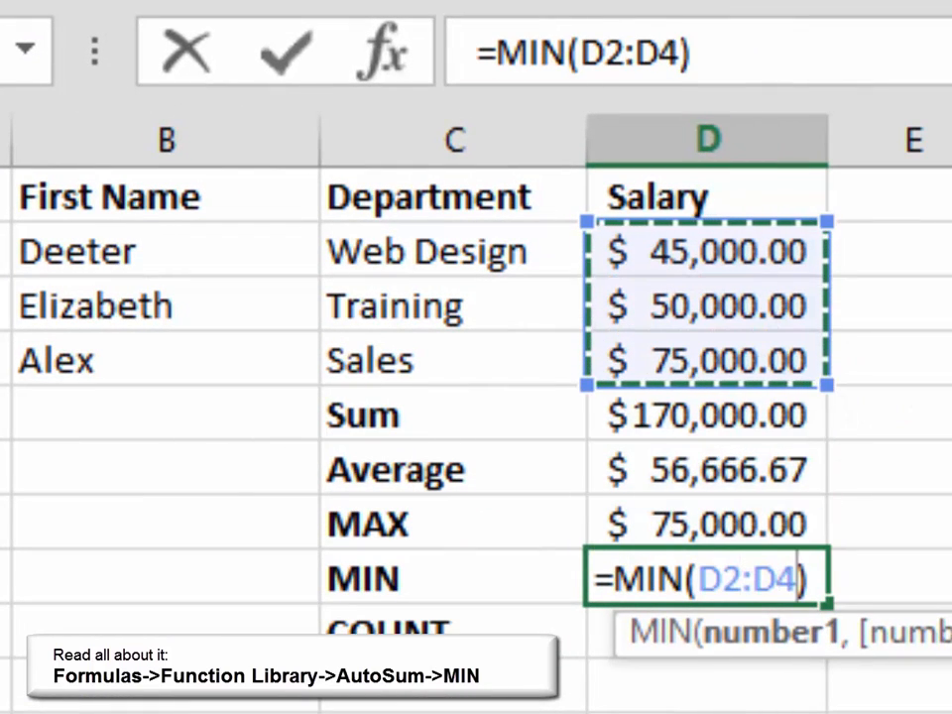
{"action": "key", "text": "Return"}
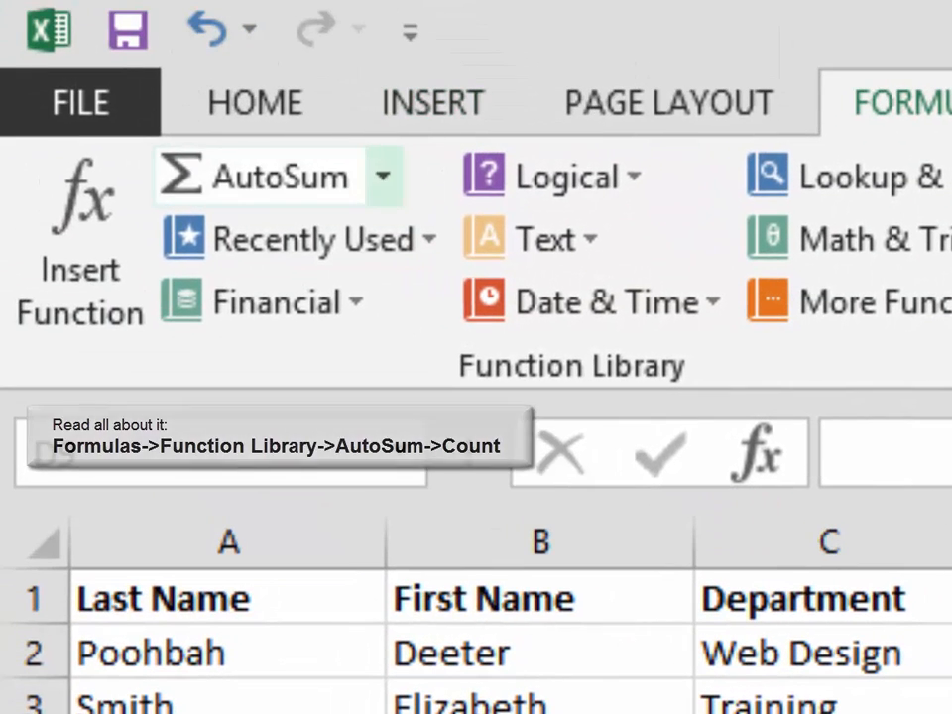
- Count the salaries in D9 with an AutoSum Count Numbers formula over D2:D4
{"action": "left_click", "coordinate": [383, 177]}
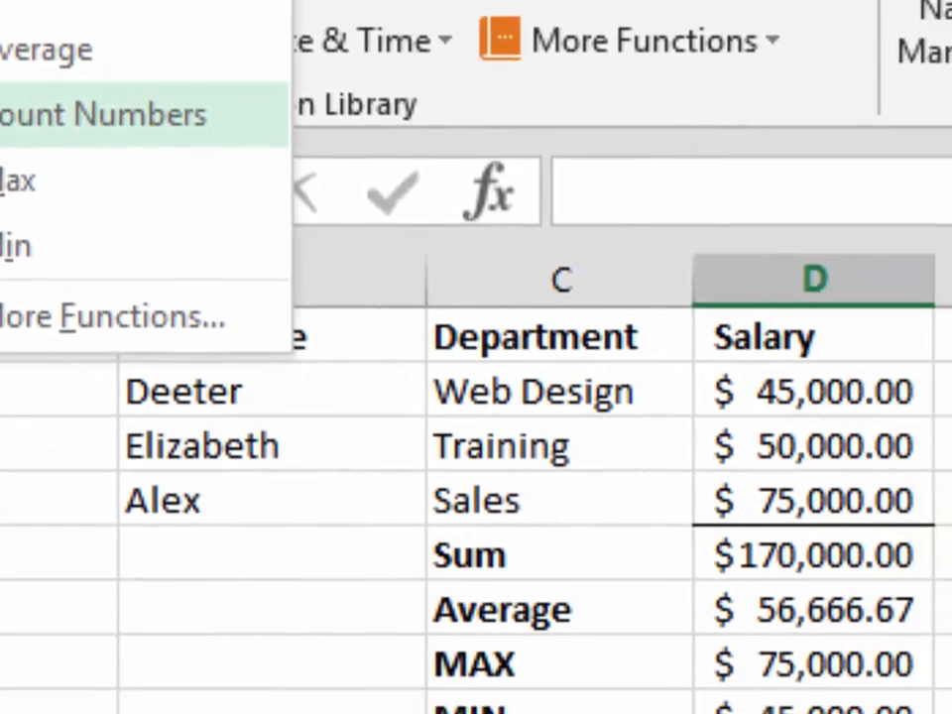
{"action": "left_click", "coordinate": [358, 376]}
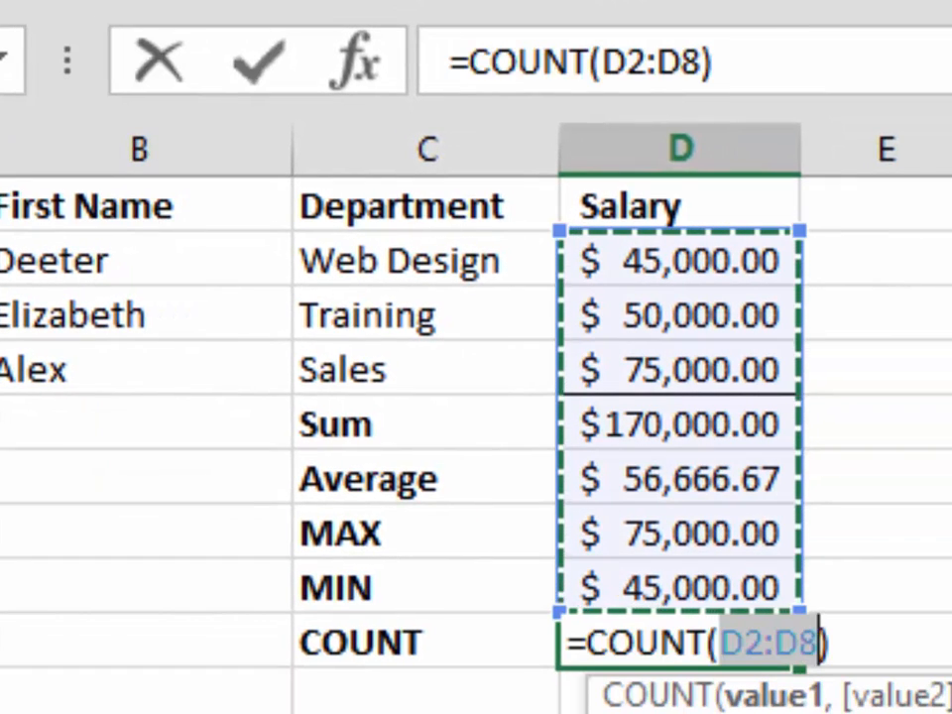
{"action": "left_click_drag", "start_coordinate": [679, 260], "coordinate": [773, 372]}
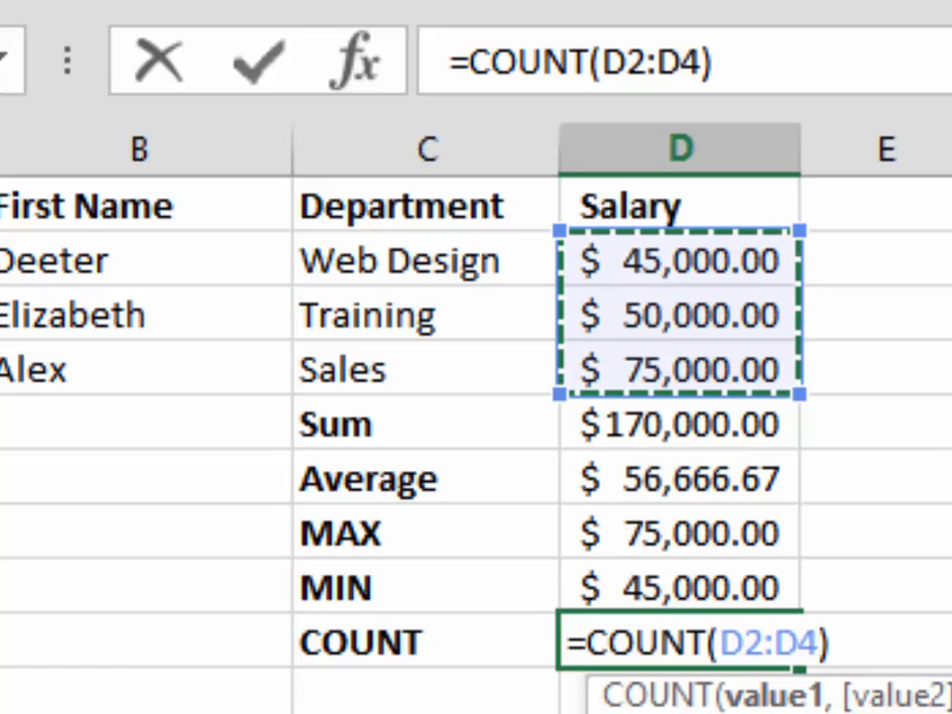
{"action": "key", "text": "Return"}
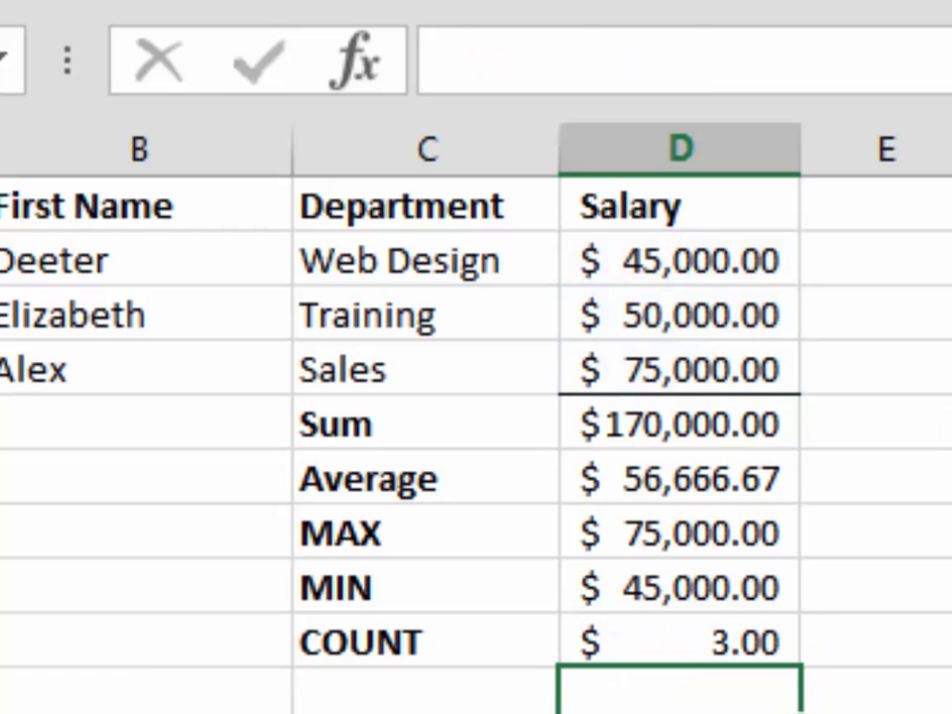
- Change the number format of the COUNT result in D9 to General
{"action": "left_click", "coordinate": [679, 642]}
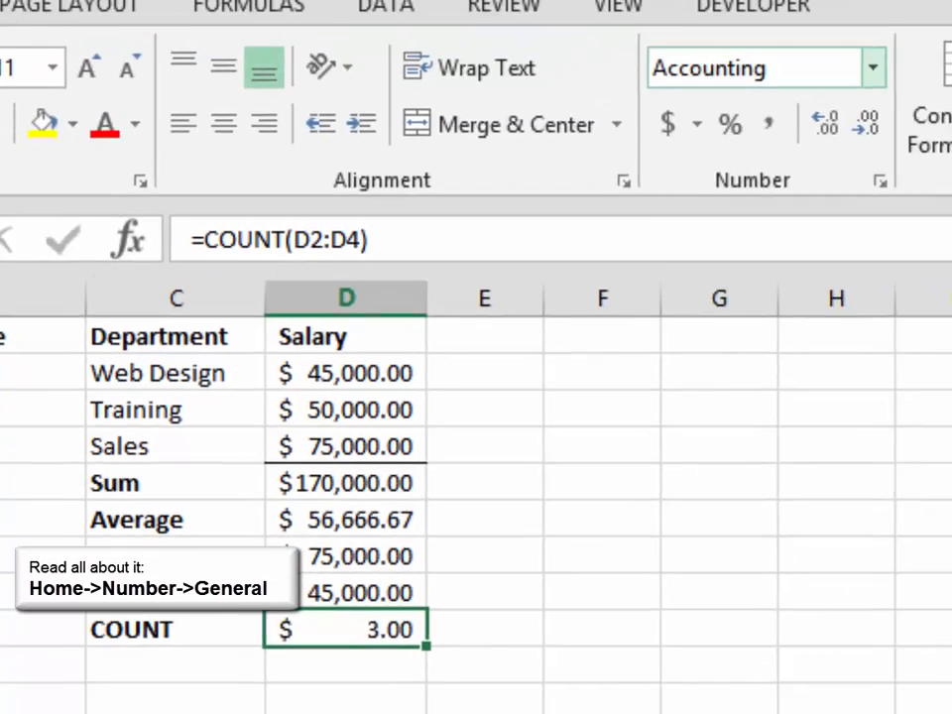
{"action": "left_click", "coordinate": [871, 65]}
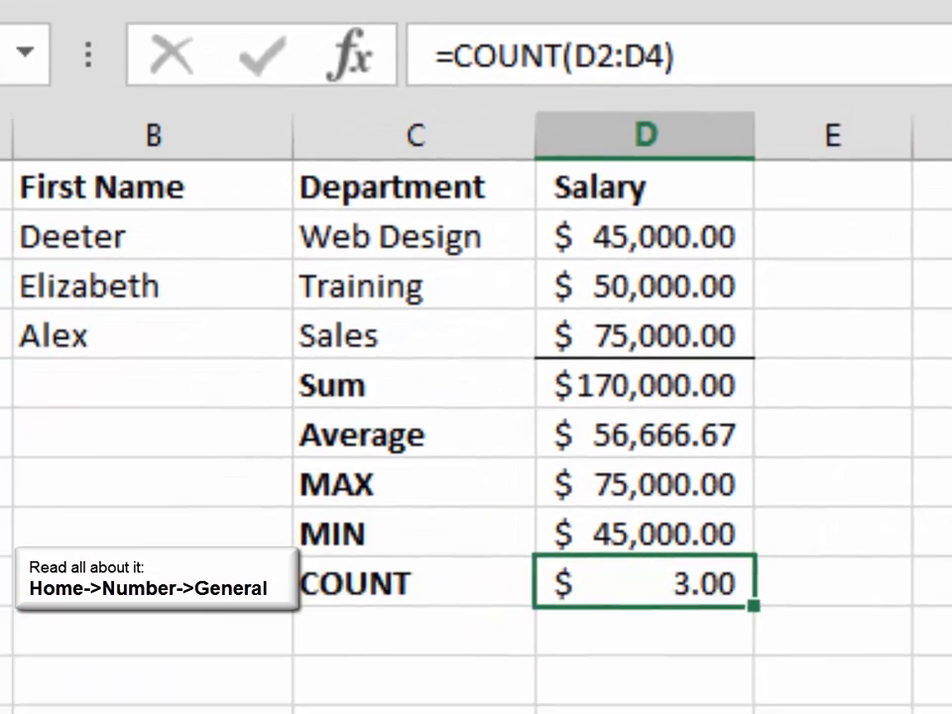
{"action": "left_click", "coordinate": [591, 264]}
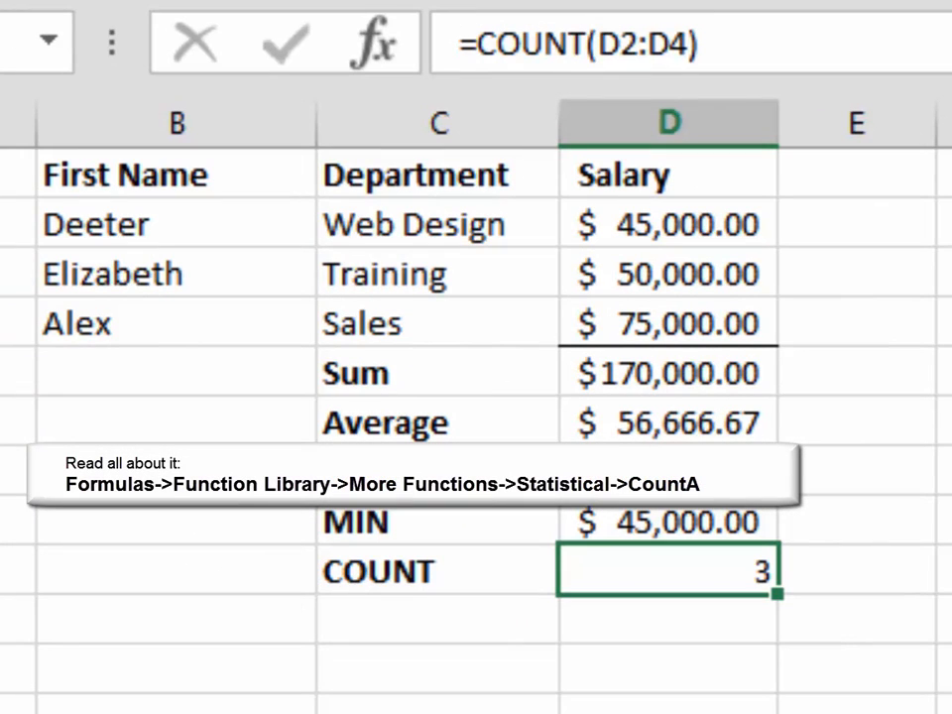
- Enter the label COUNTA in C10, below the COUNT label
{"action": "left_click", "coordinate": [437, 620]}
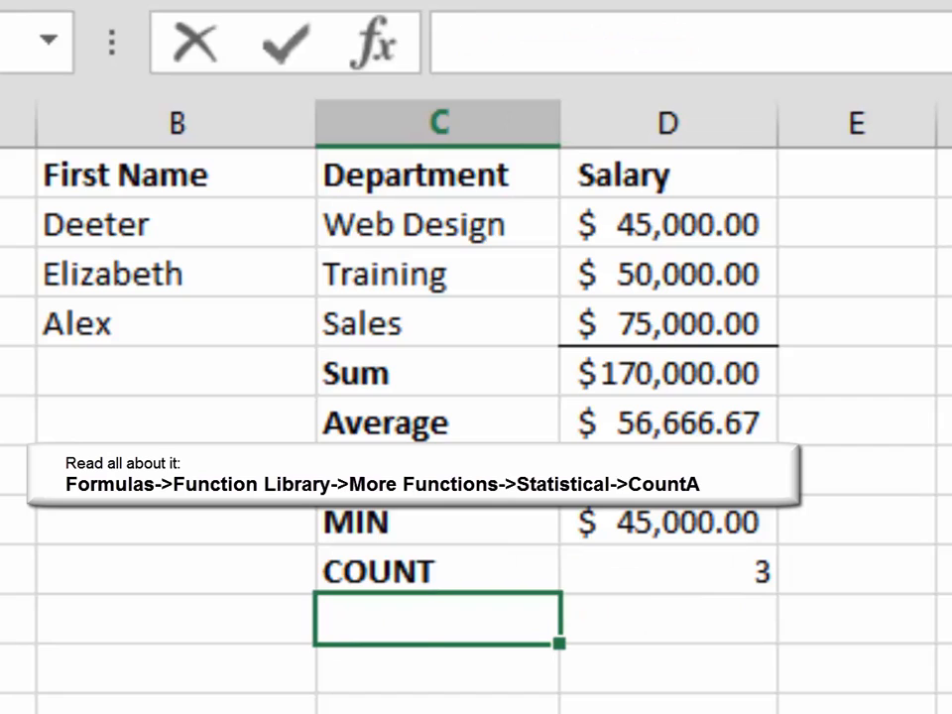
{"action": "type", "text": "COUNTA"}
{"action": "key", "text": "Tab"}
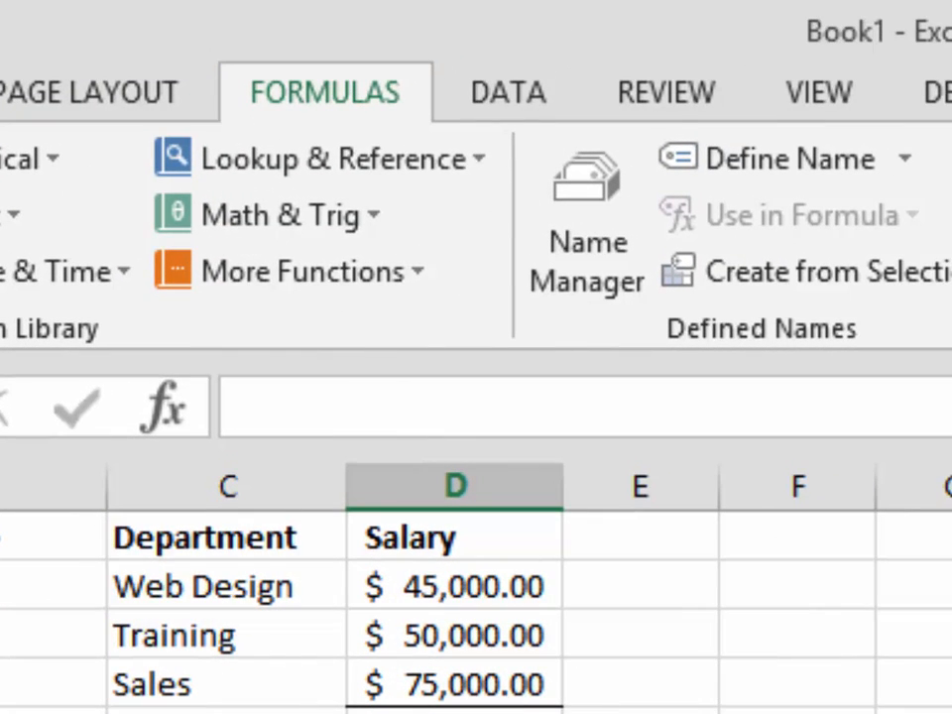
- Insert the statistical function COUNTA over D2:D4 in D10 and set its number format to General
{"action": "left_click", "coordinate": [295, 272]}
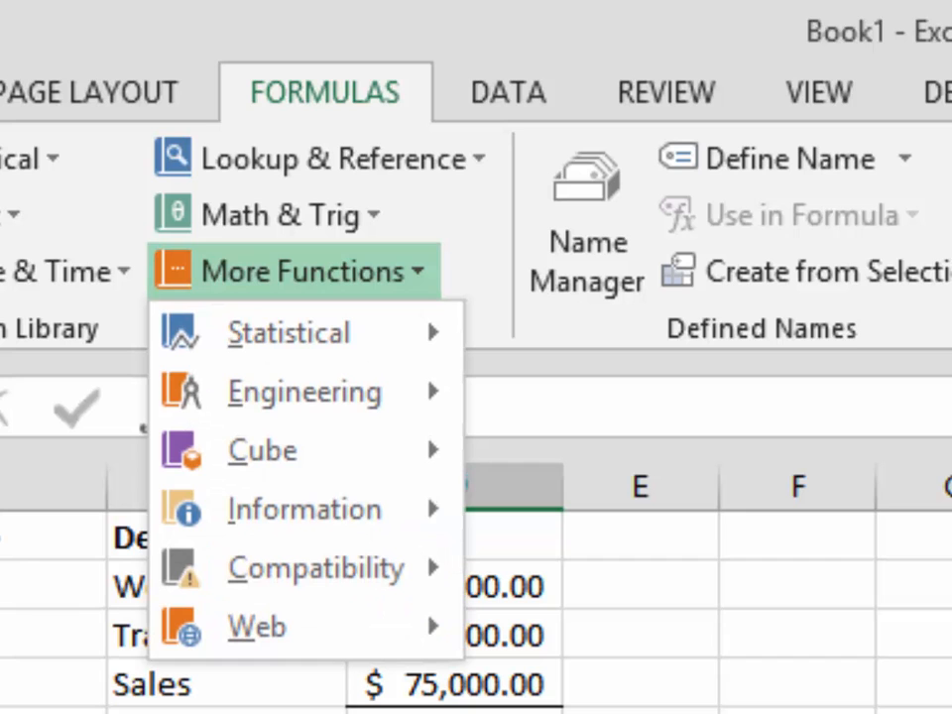
{"action": "mouse_move", "coordinate": [287, 333]}
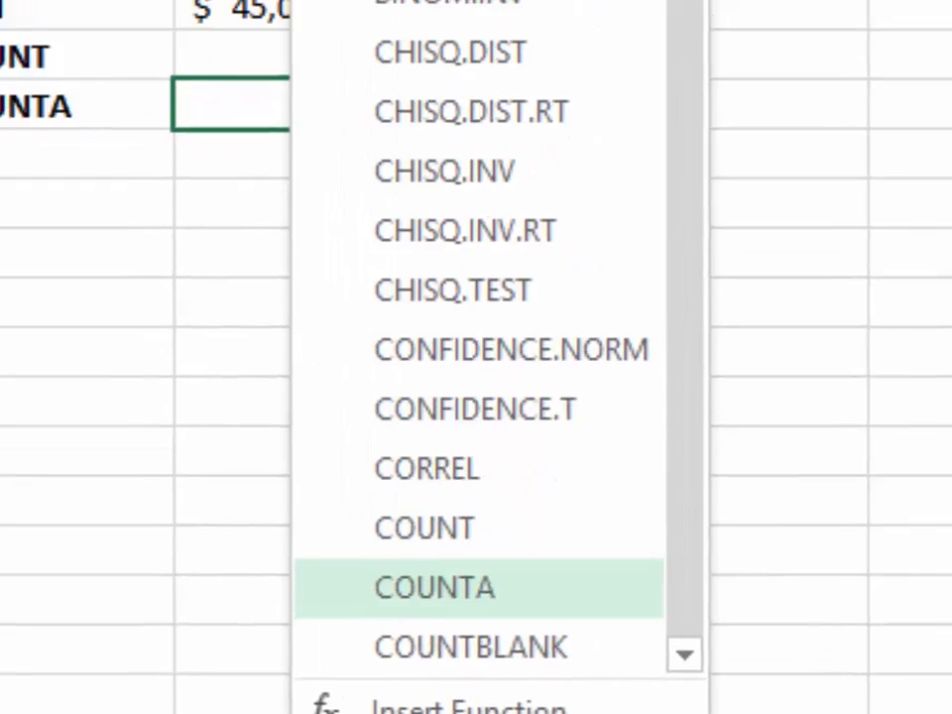
{"action": "left_click", "coordinate": [434, 587]}
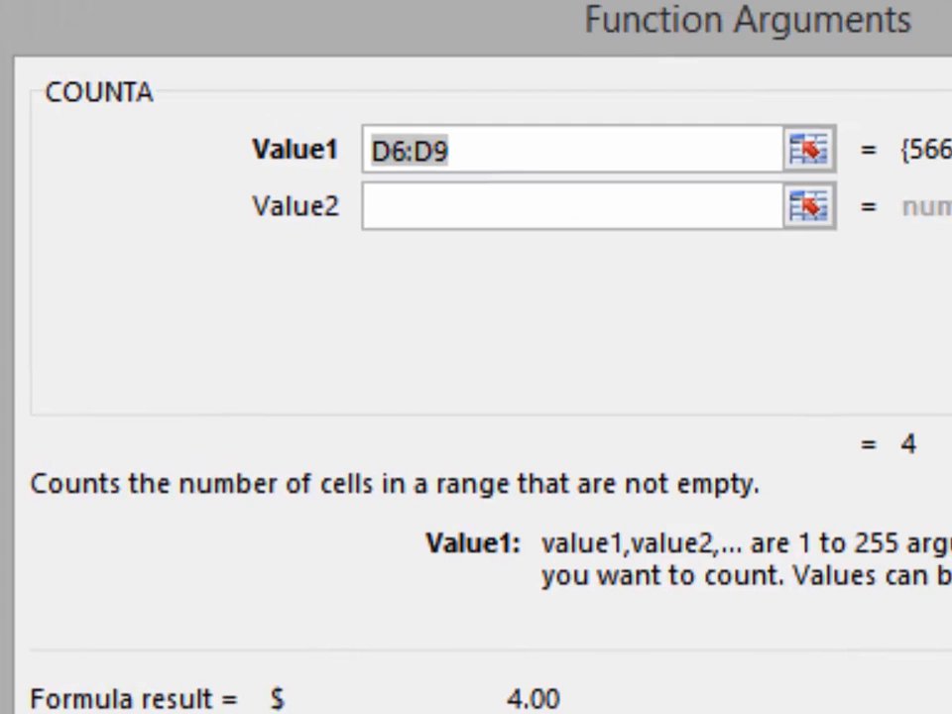
{"action": "left_click_drag", "start_coordinate": [85, 106], "coordinate": [639, 318]}
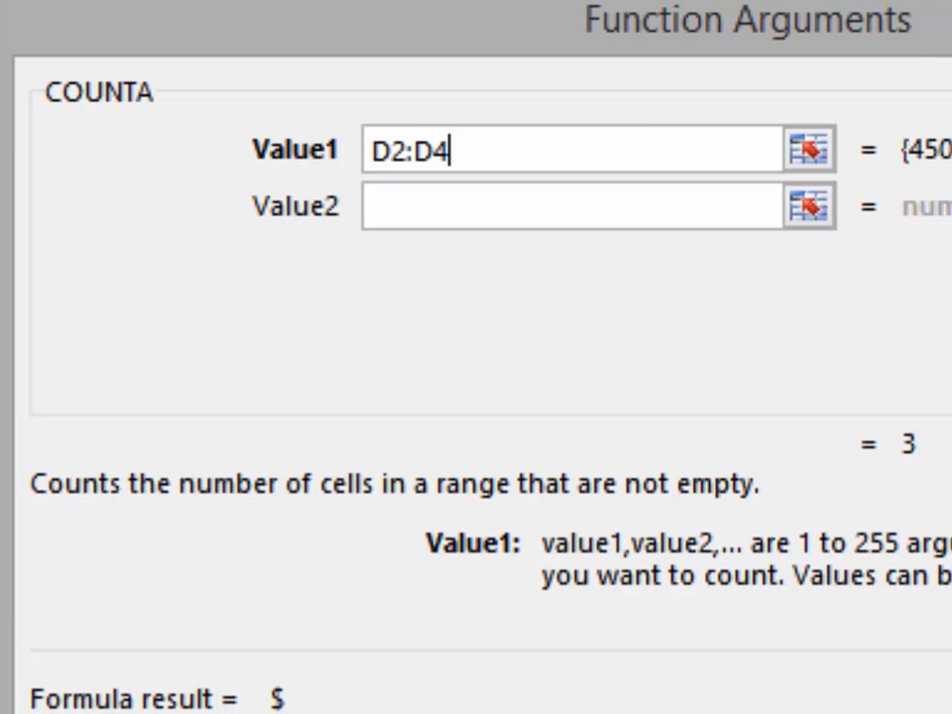
{"action": "key", "text": "Return"}
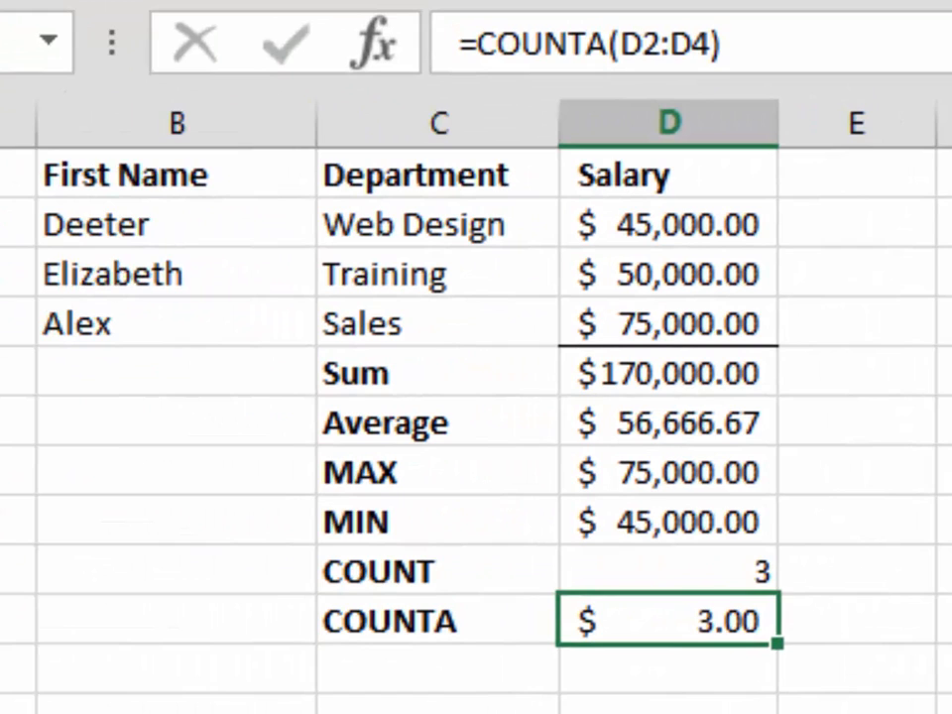
{"action": "left_click", "coordinate": [659, 179]}
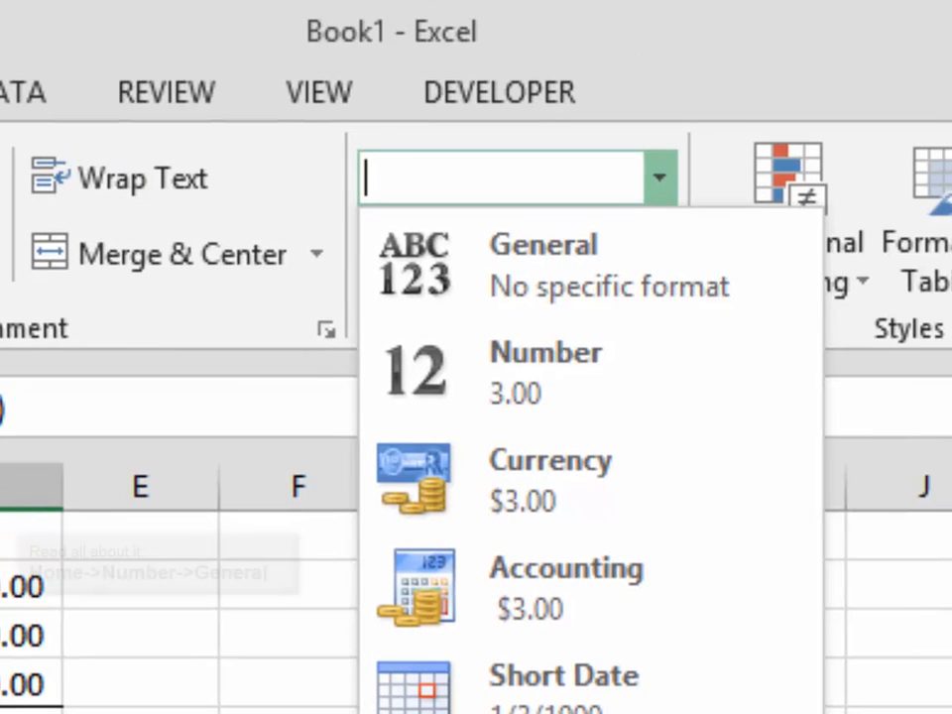
{"action": "left_click", "coordinate": [543, 264]}
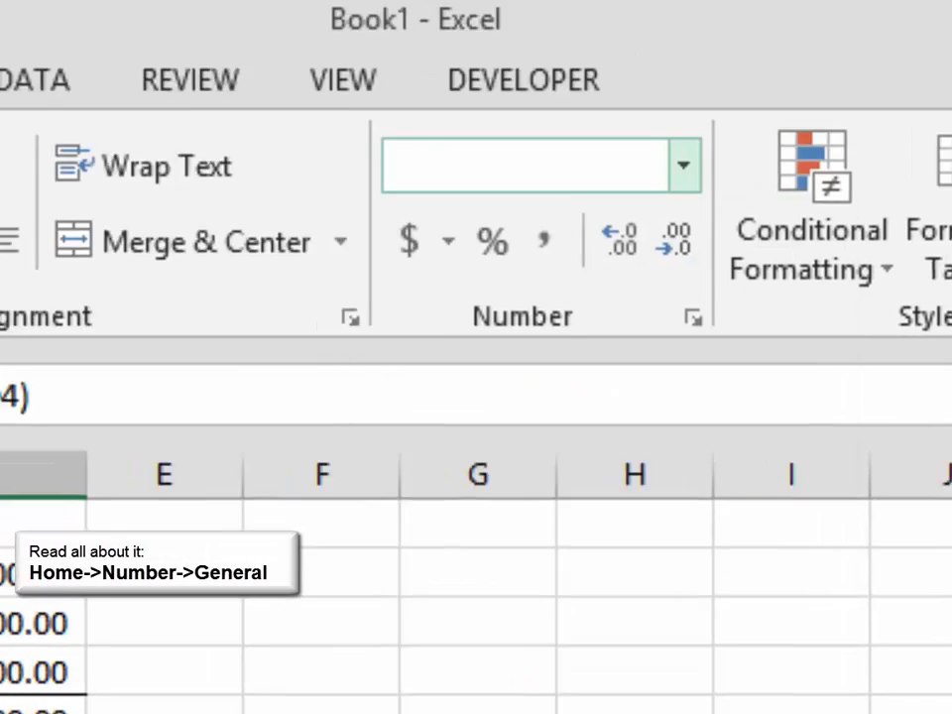
- Enter the column heading Compare in E1, next to Salary
{"action": "left_click", "coordinate": [140, 535]}
{"action": "type", "text": "Compare"}
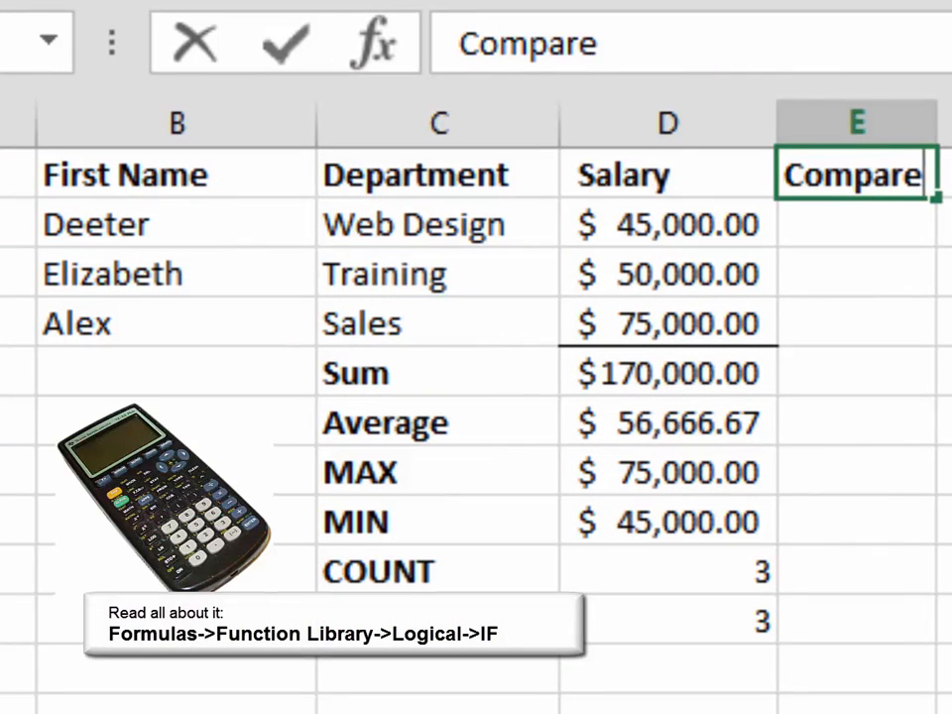
{"action": "key", "text": "Return"}
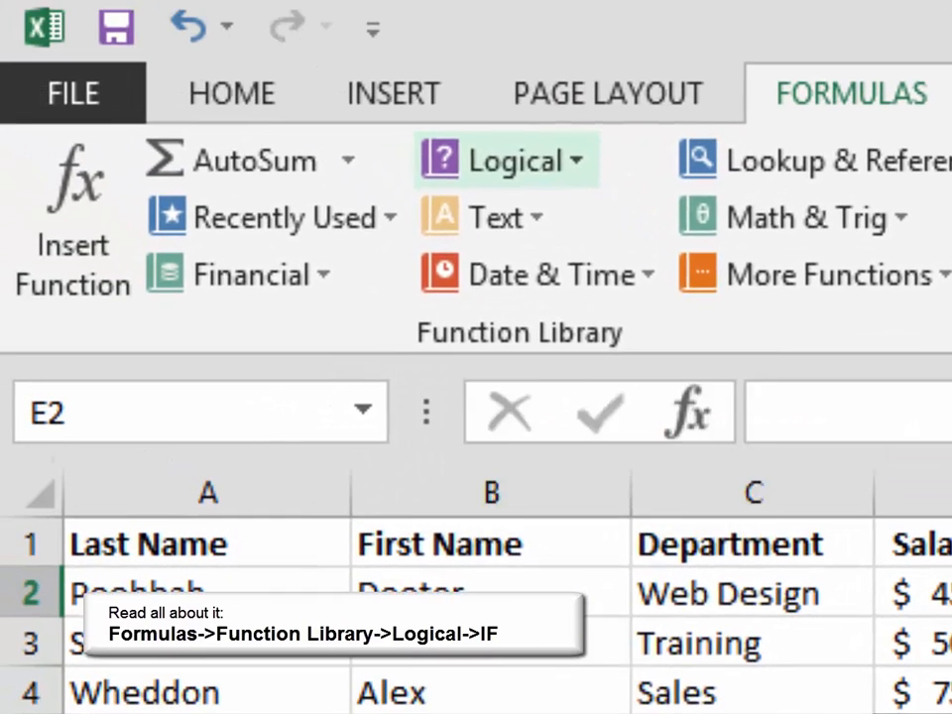
- Start the logical function IF in E2 with the logical test D2<D6, comparing the first salary with the average
{"action": "left_click", "coordinate": [508, 160]}
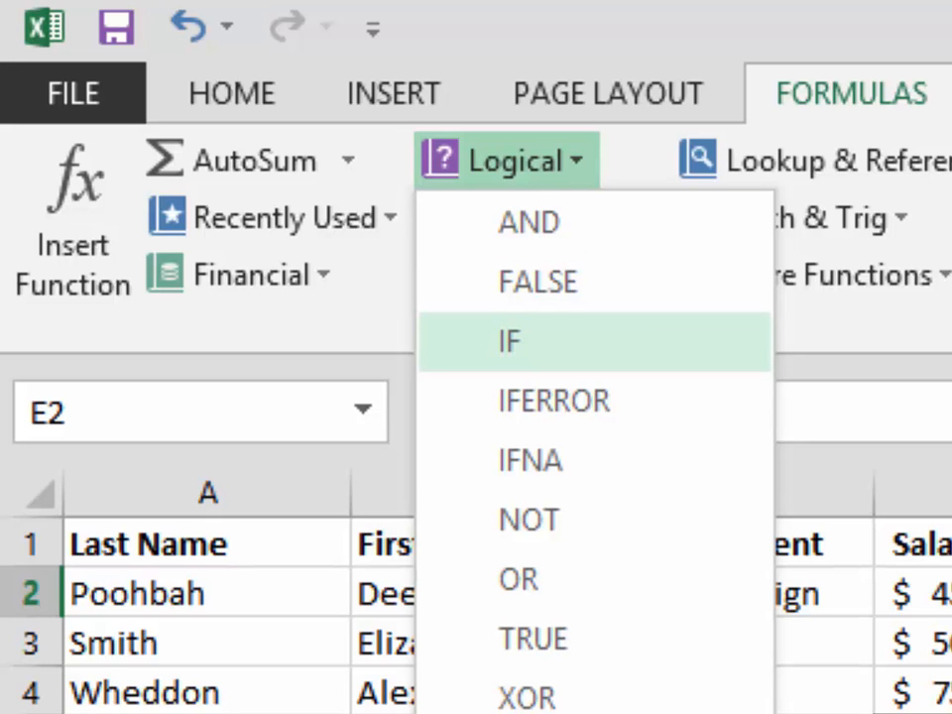
{"action": "left_click", "coordinate": [508, 341]}
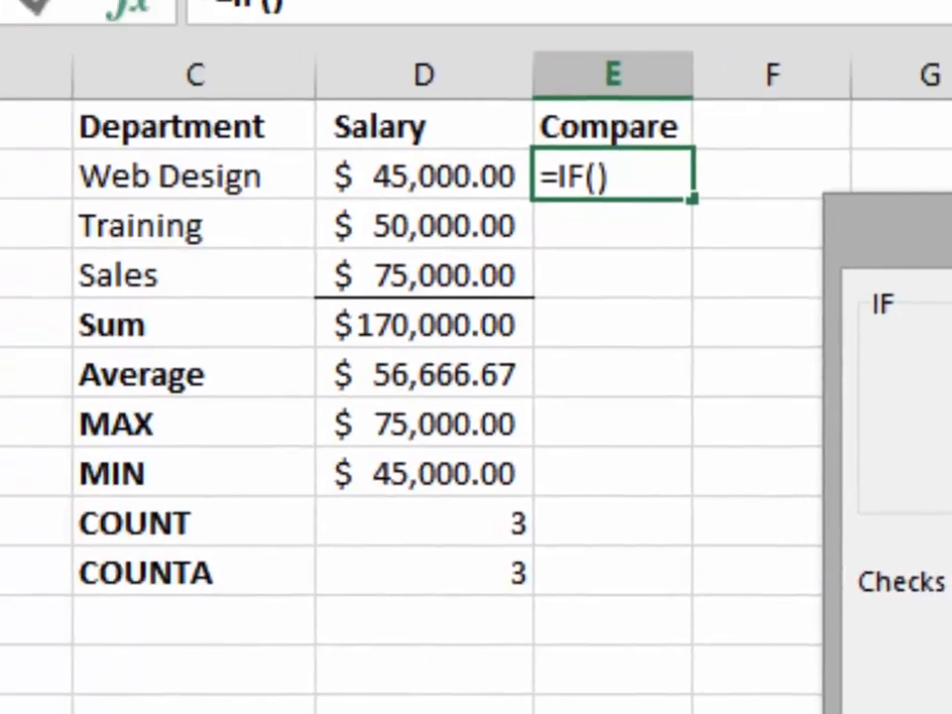
{"action": "left_click", "coordinate": [669, 225]}
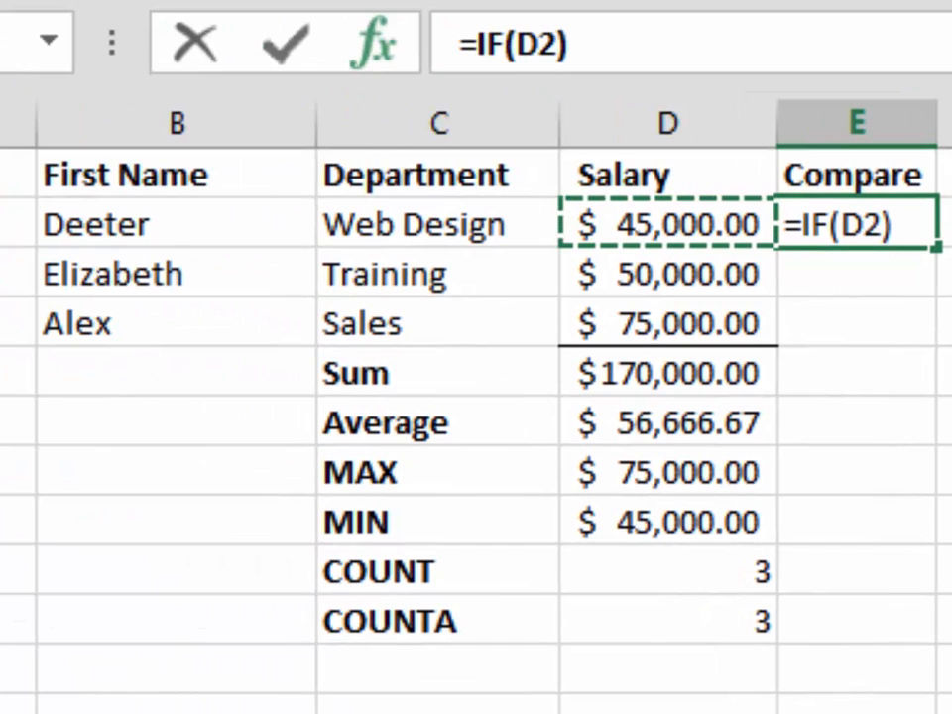
{"action": "type", "text": "<"}
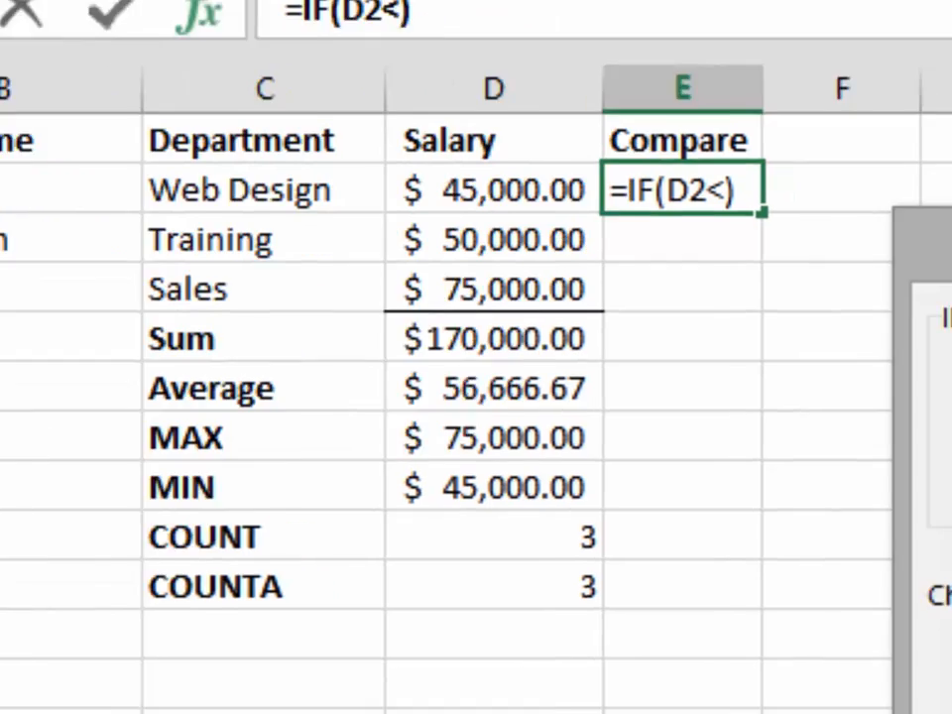
{"action": "left_click", "coordinate": [669, 423]}
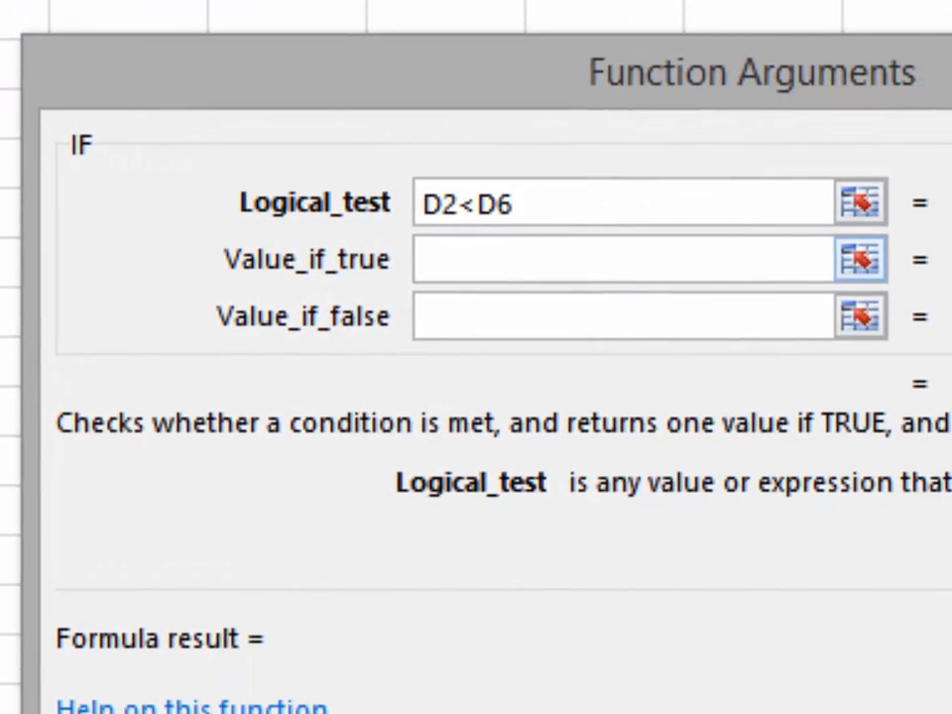
- Set the IF function's value if true to Below and value if false to Above, and complete the formula
{"action": "left_click", "coordinate": [622, 260]}
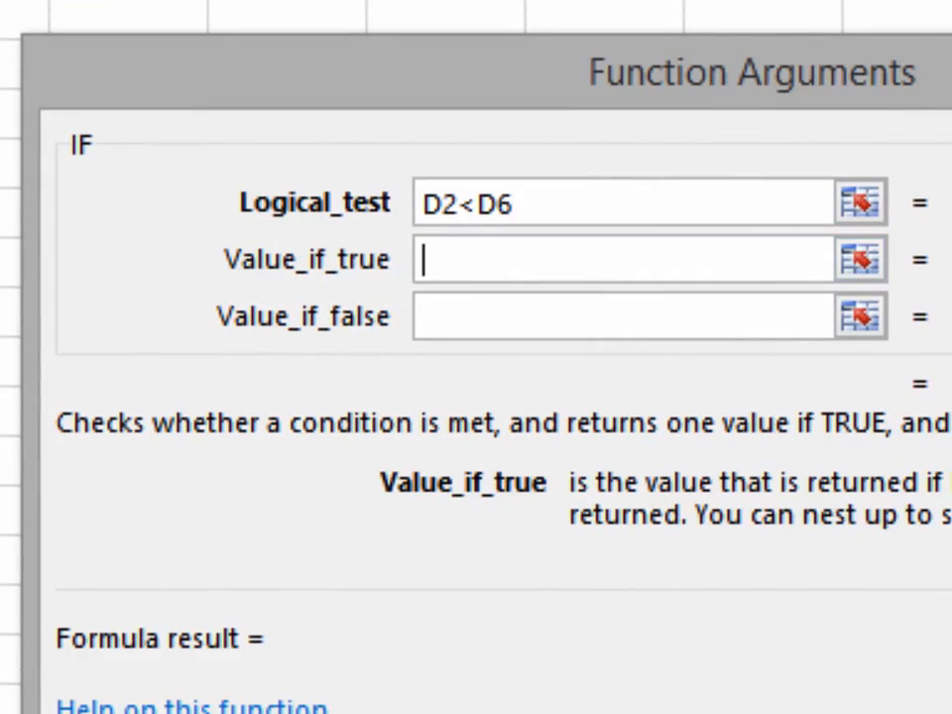
{"action": "type", "text": "Belo"}
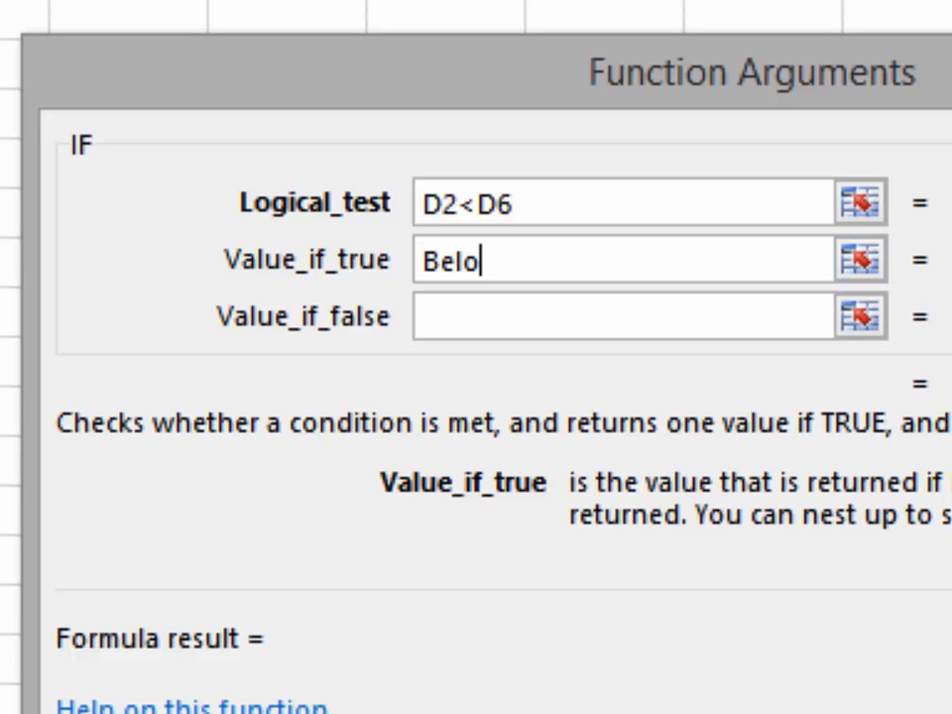
{"action": "type", "text": "w"}
{"action": "left_click", "coordinate": [623, 317]}
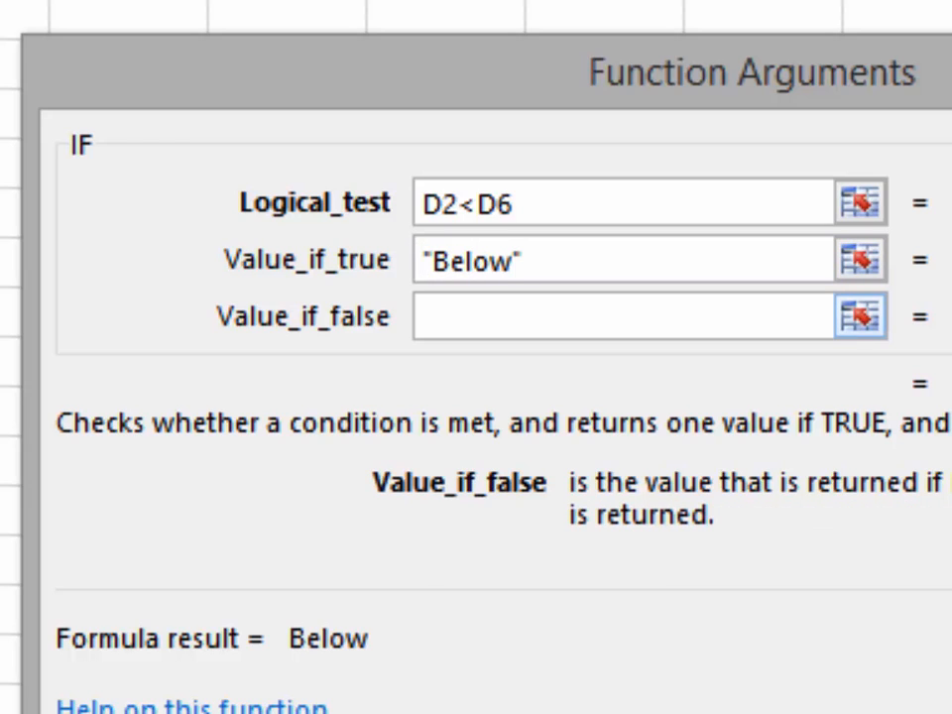
{"action": "type", "text": "Abov"}
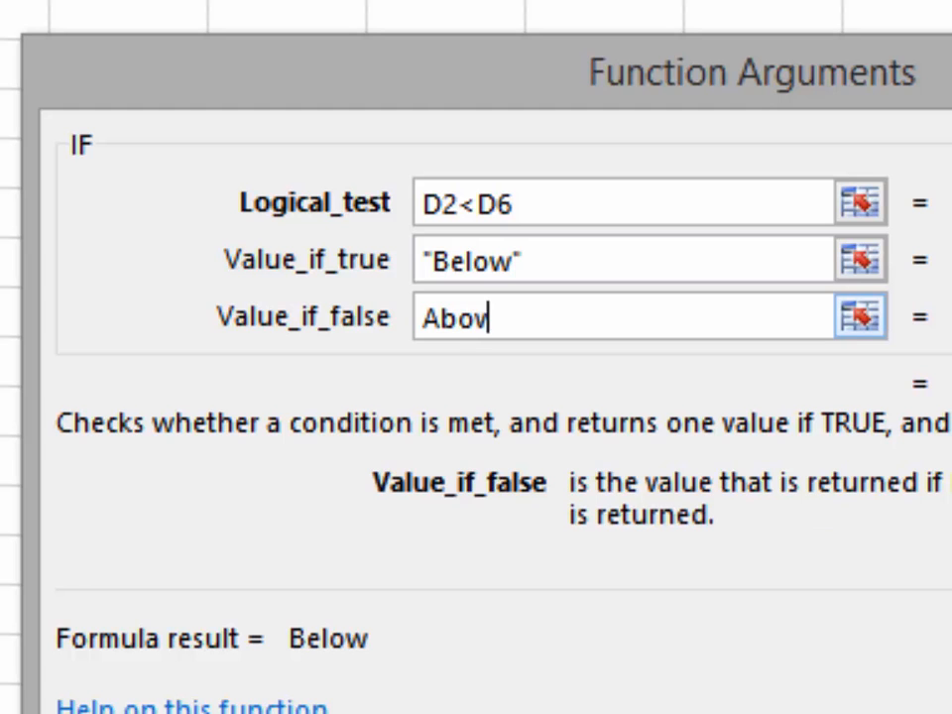
{"action": "type", "text": "e"}
{"action": "key", "text": "Return"}
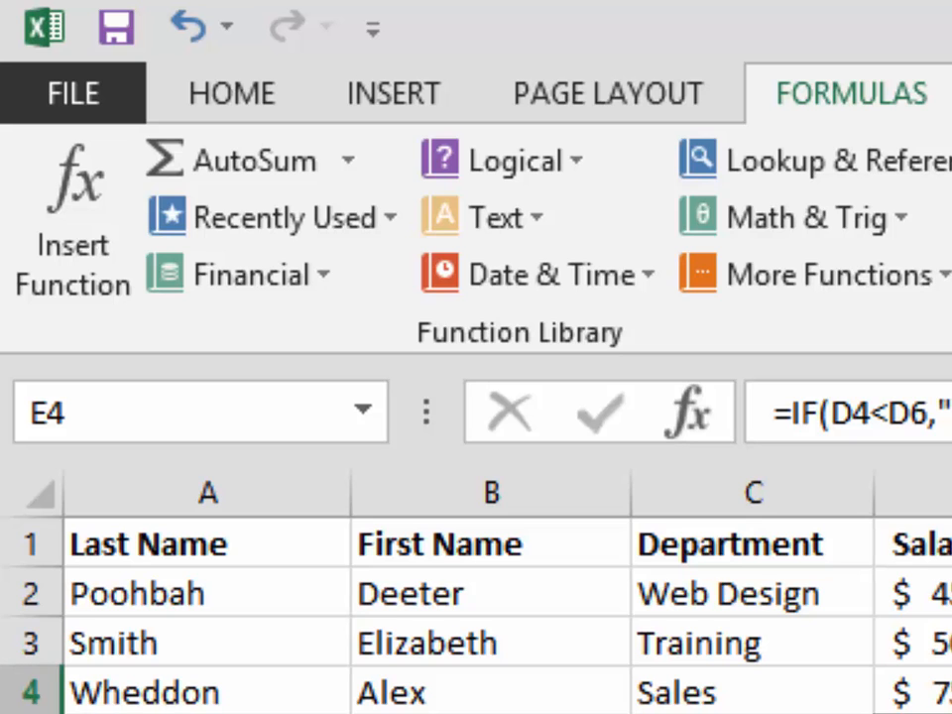
- Open the Insert Function dialog for cell F1 and list the functions of the All category
{"action": "left_click", "coordinate": [949, 544]}
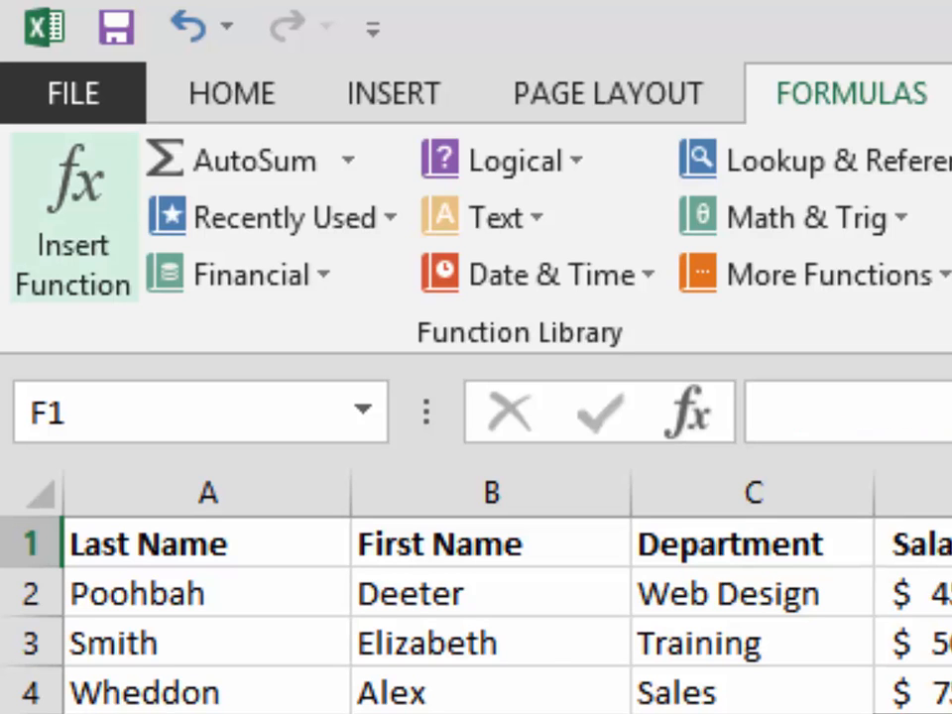
{"action": "left_click", "coordinate": [75, 213]}
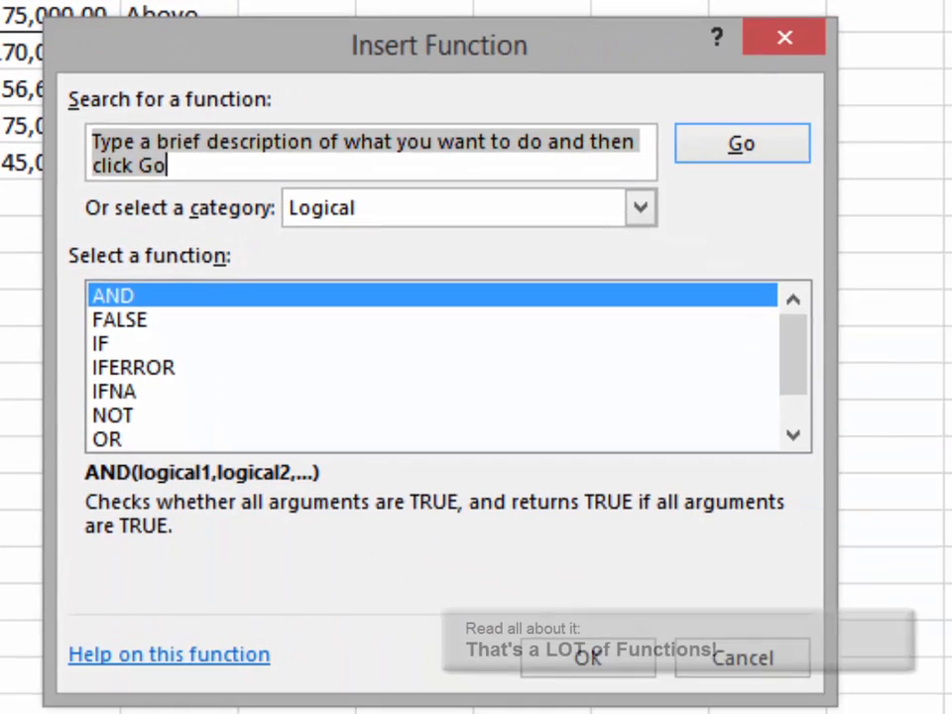
{"action": "left_click", "coordinate": [195, 142]}
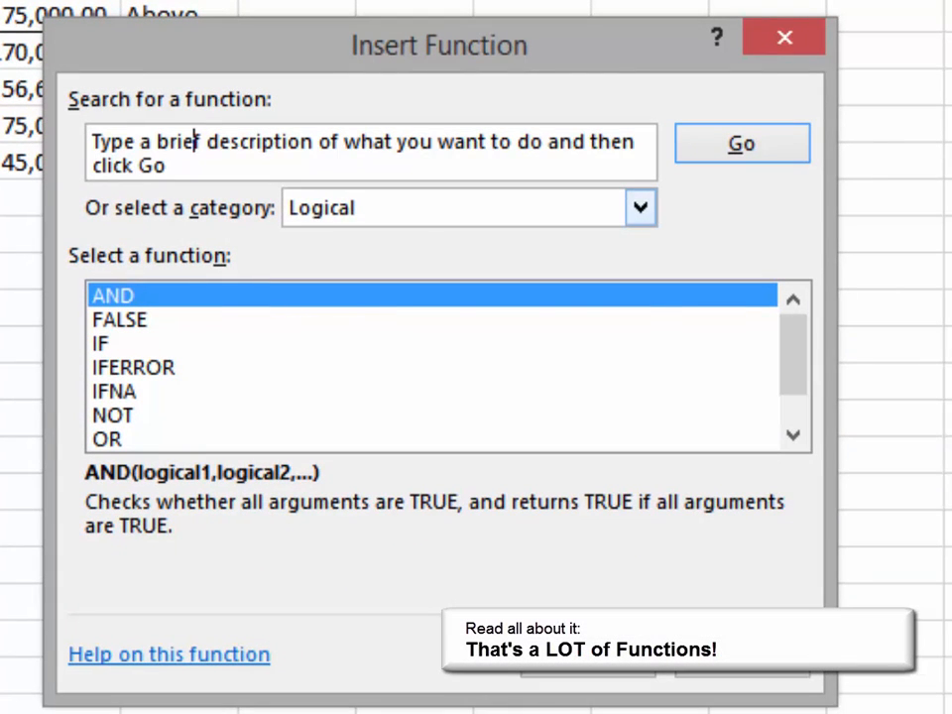
{"action": "left_click", "coordinate": [640, 207]}
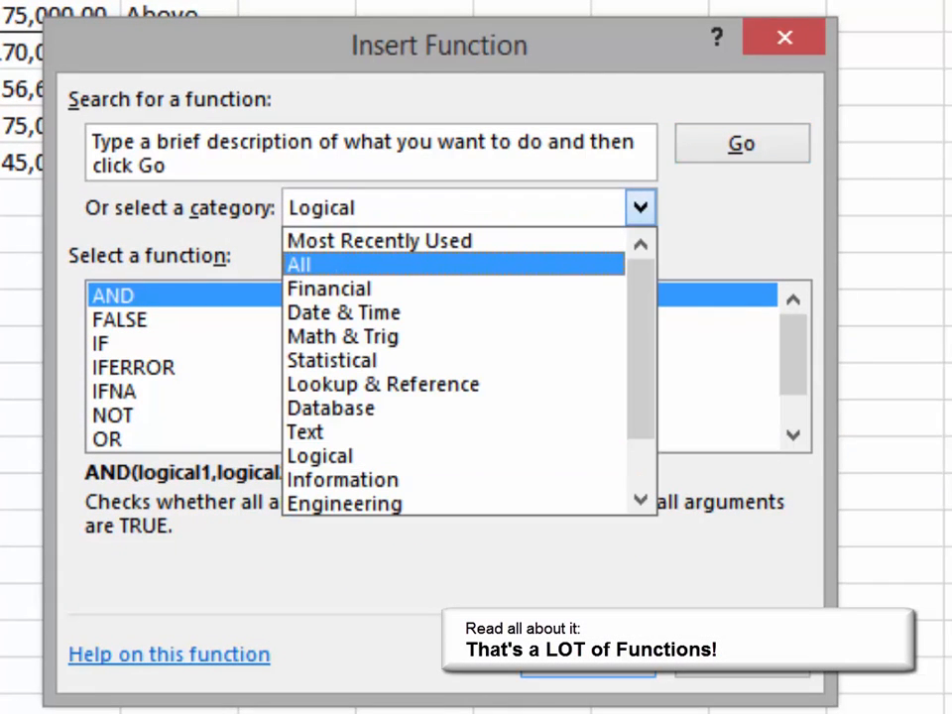
{"action": "left_click", "coordinate": [453, 265]}
- Examine the complete alphabetical list of available functions through to the end, and close it without inserting any
{"action": "scroll", "coordinate": [447, 366], "scroll_direction": "down", "scroll_amount": 2}
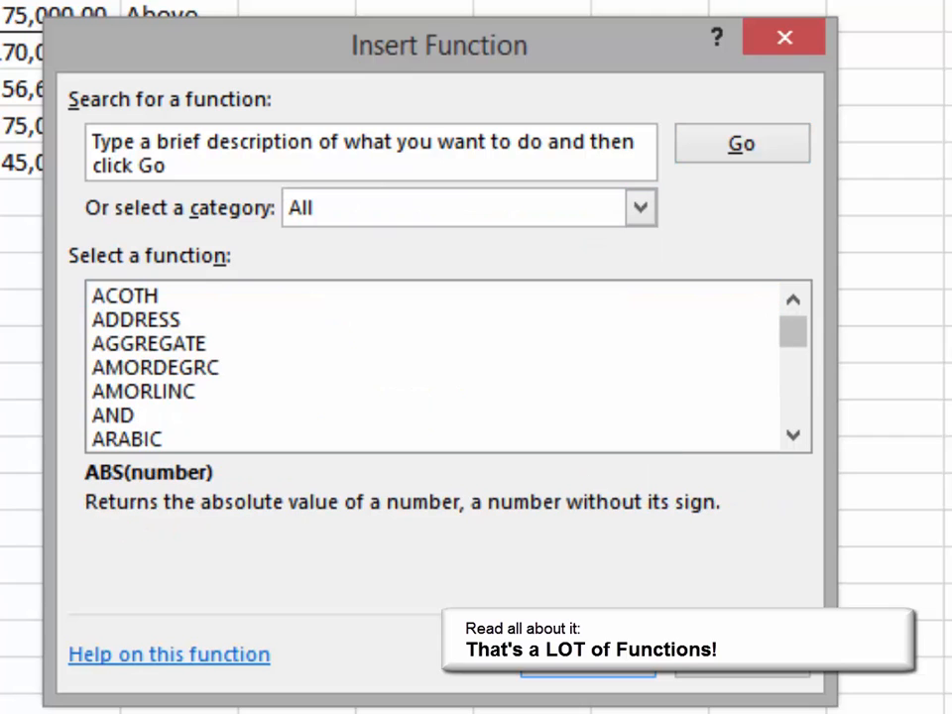
{"action": "scroll", "coordinate": [447, 366], "scroll_direction": "down", "scroll_amount": 15}
{"action": "scroll", "coordinate": [447, 366], "scroll_direction": "down", "scroll_amount": 20}
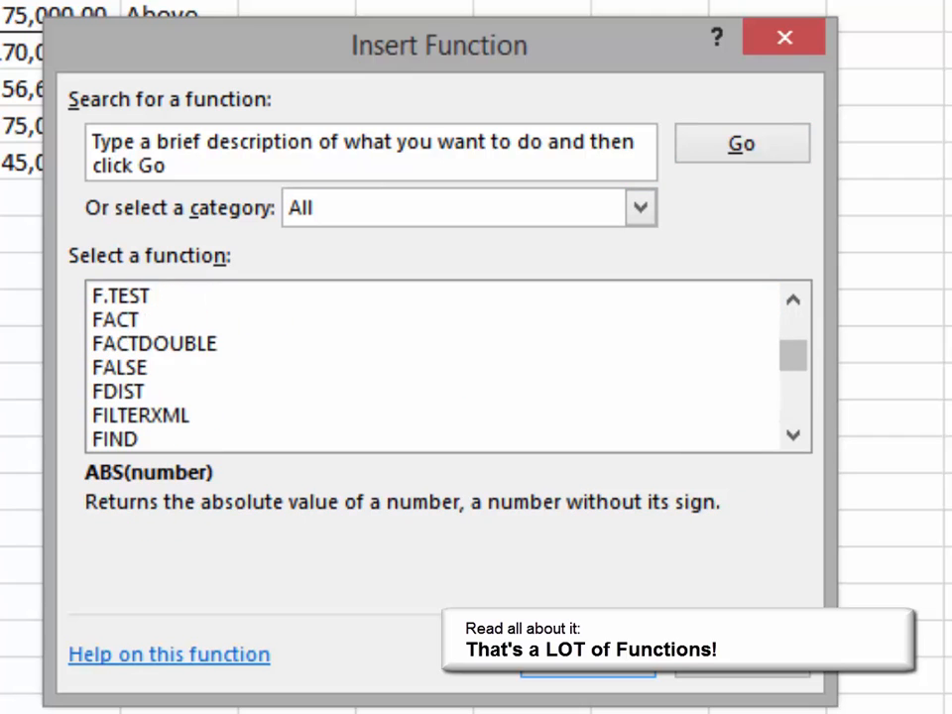
{"action": "scroll", "coordinate": [447, 367], "scroll_direction": "down", "scroll_amount": 4}
{"action": "scroll", "coordinate": [447, 366], "scroll_direction": "down", "scroll_amount": 10}
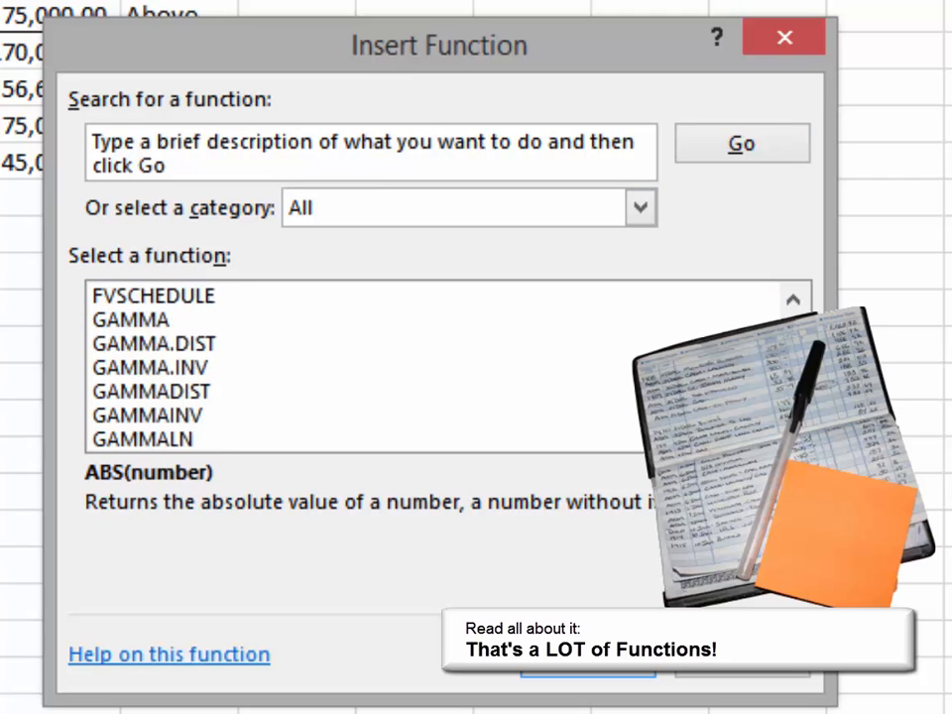
{"action": "scroll", "coordinate": [447, 367], "scroll_direction": "down", "scroll_amount": 20}
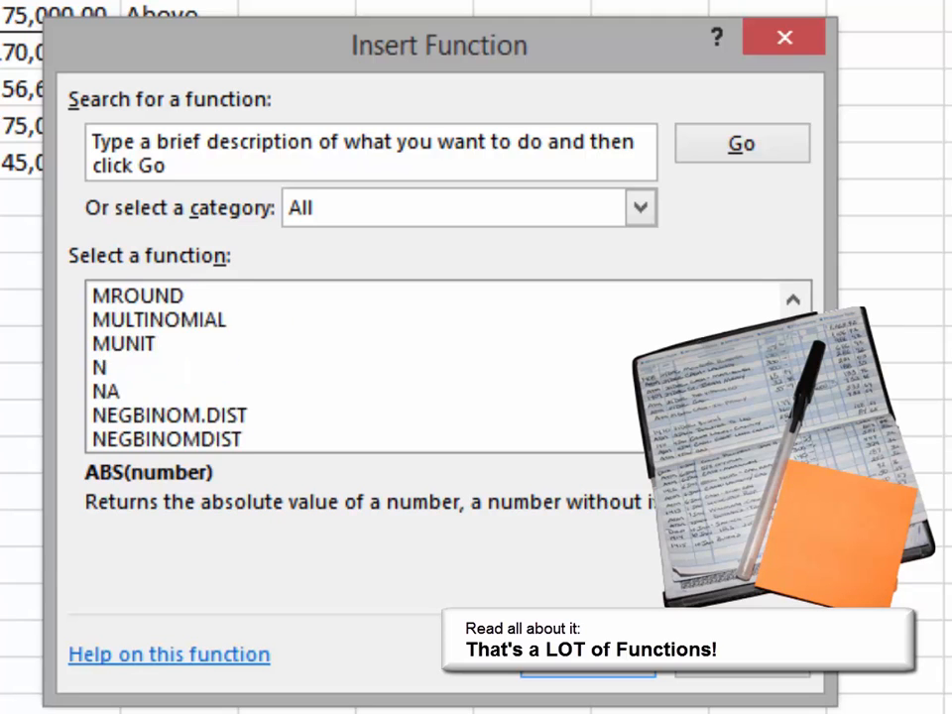
{"action": "scroll", "coordinate": [447, 367], "scroll_direction": "down", "scroll_amount": 20}
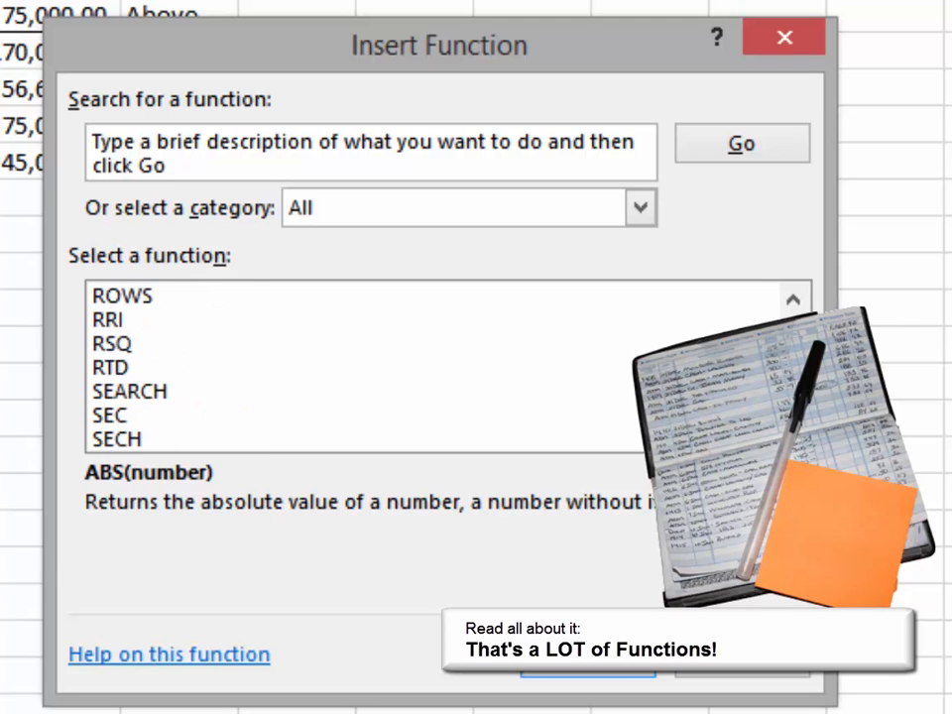
{"action": "scroll", "coordinate": [447, 367], "scroll_direction": "down", "scroll_amount": 15}
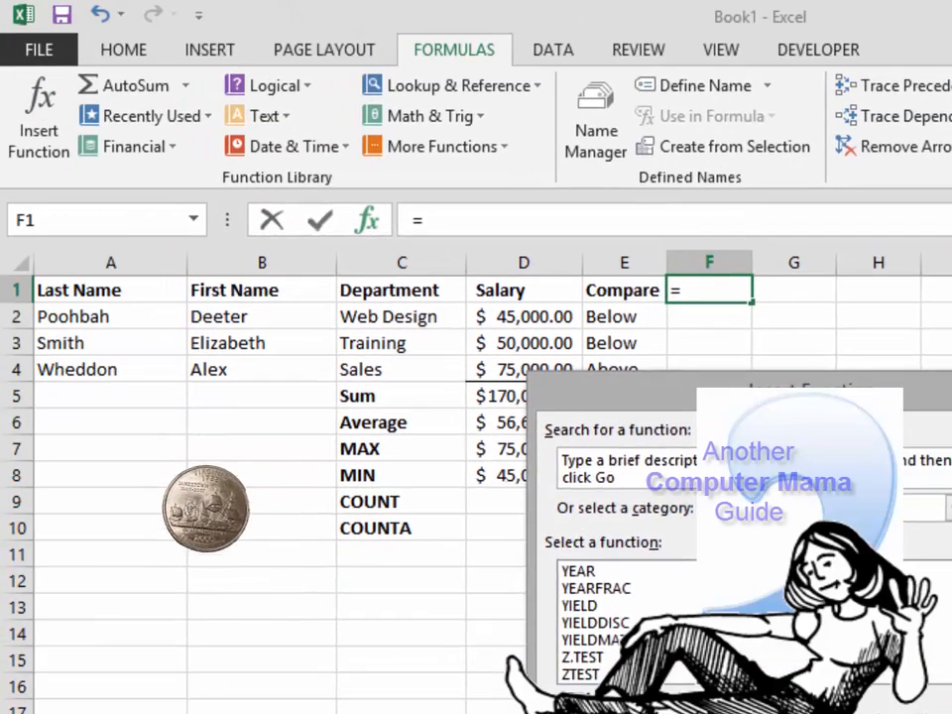
{"action": "key", "text": "Escape"}
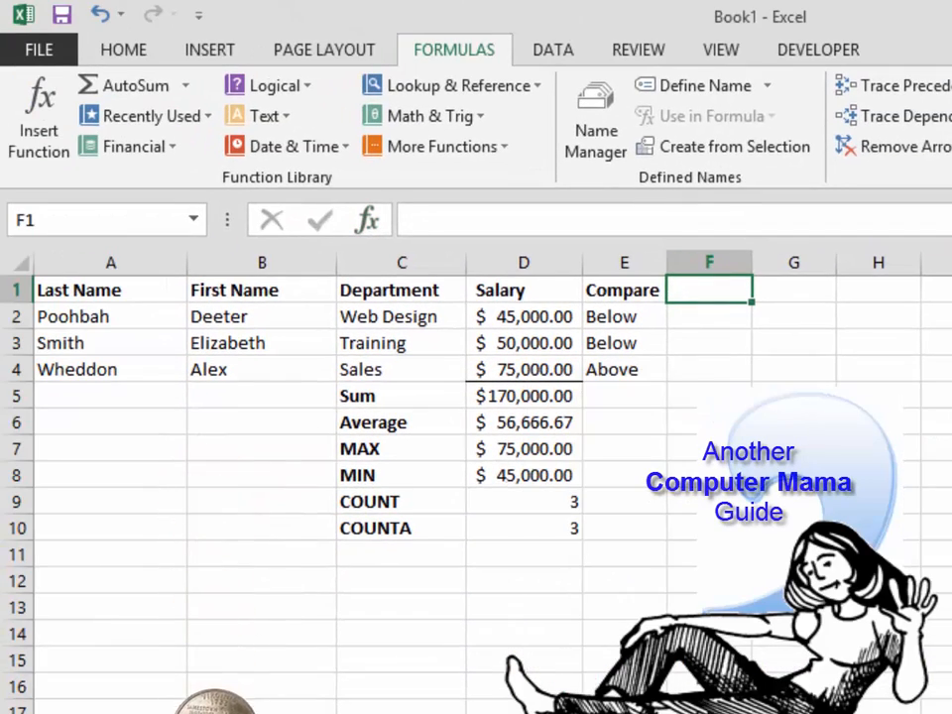